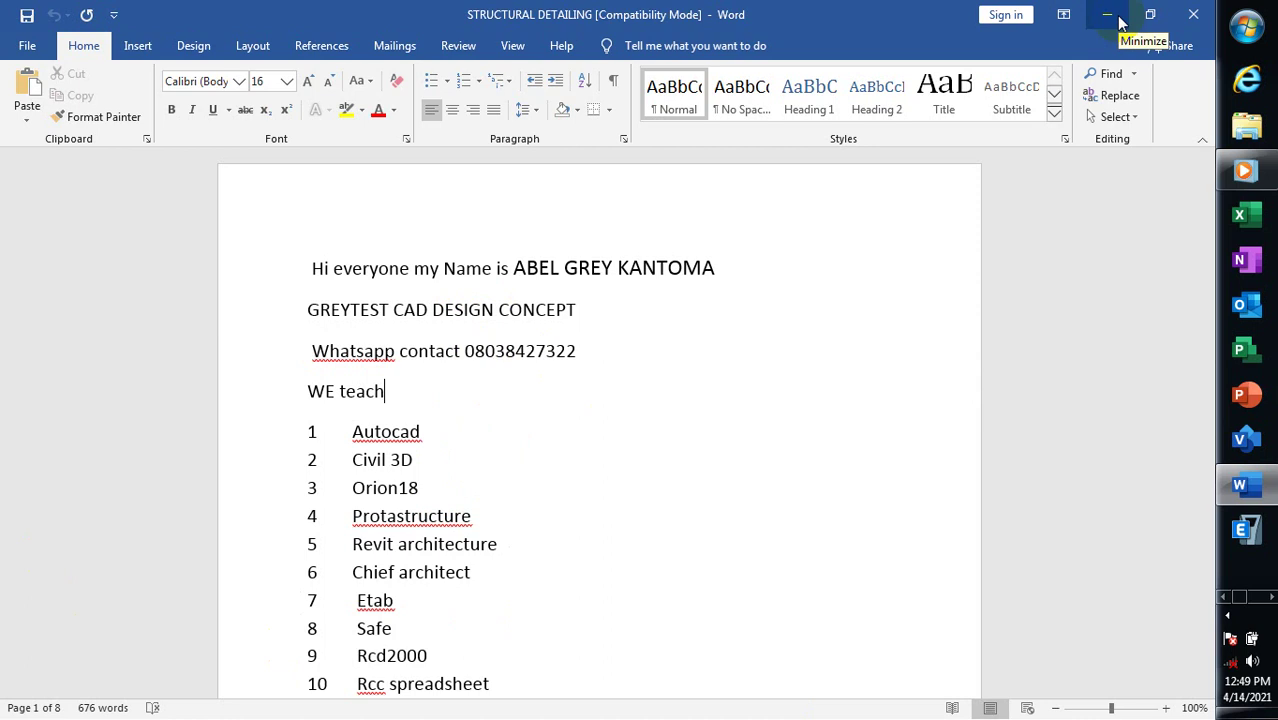
# Minimize Word, window-select the corridor area in the drawing and zoom in
pyautogui.click(1120, 18)
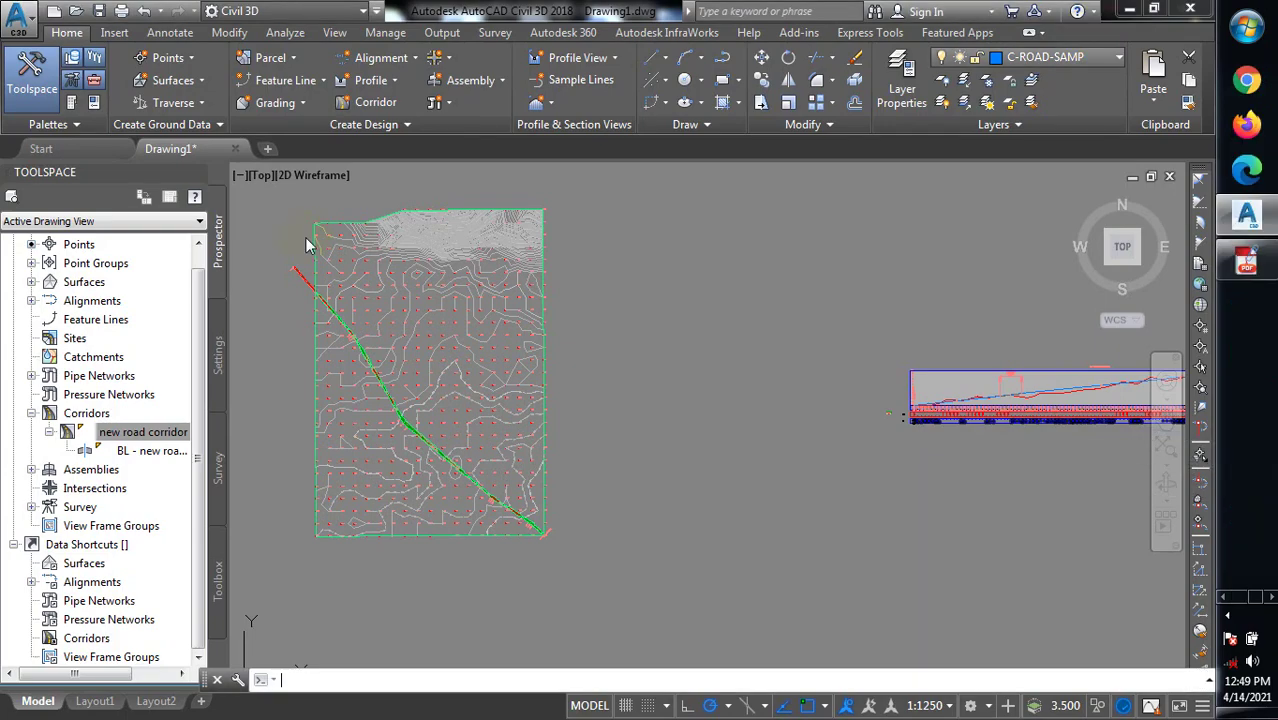
pyautogui.click(737, 444)
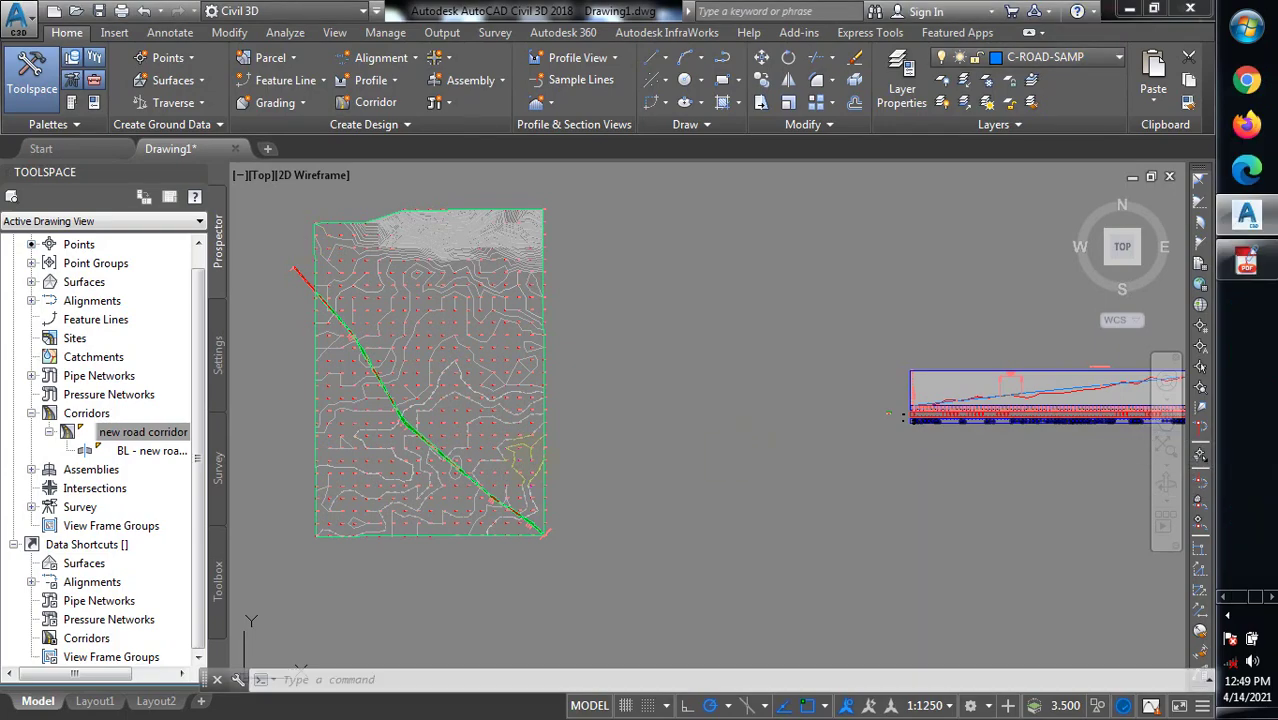
pyautogui.click(610, 428)
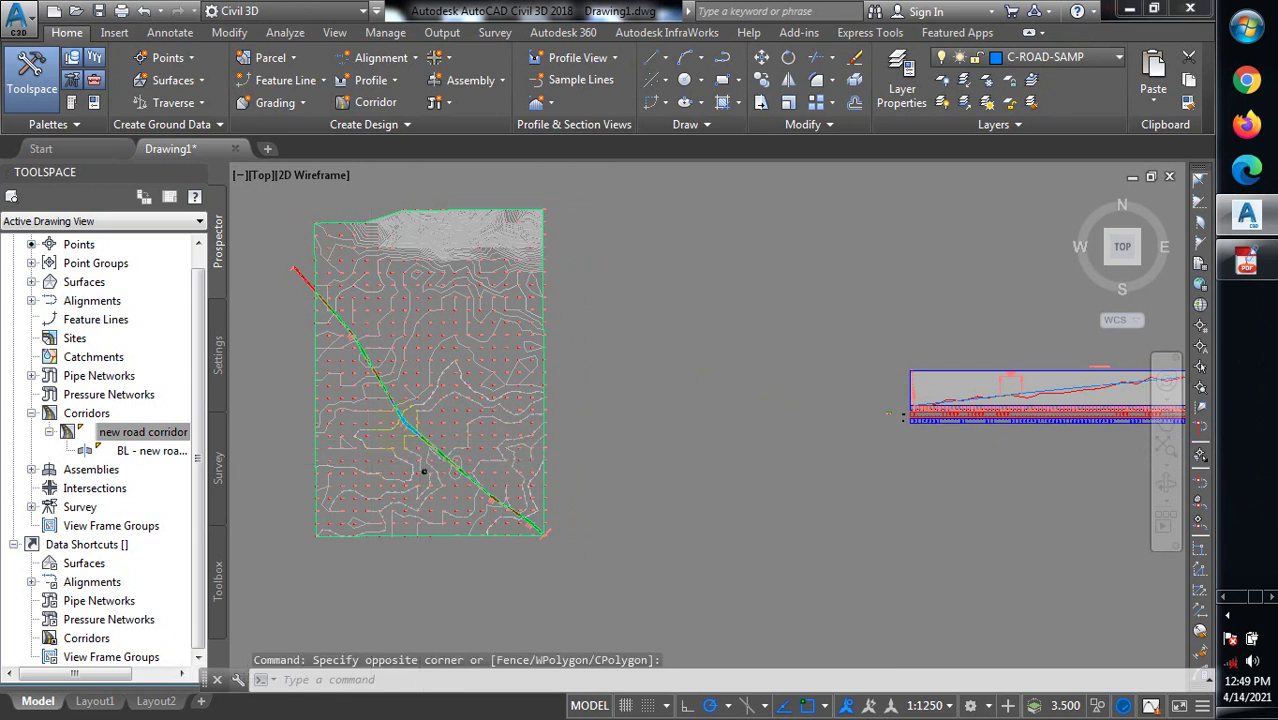
pyautogui.scroll(2, 420, 460)
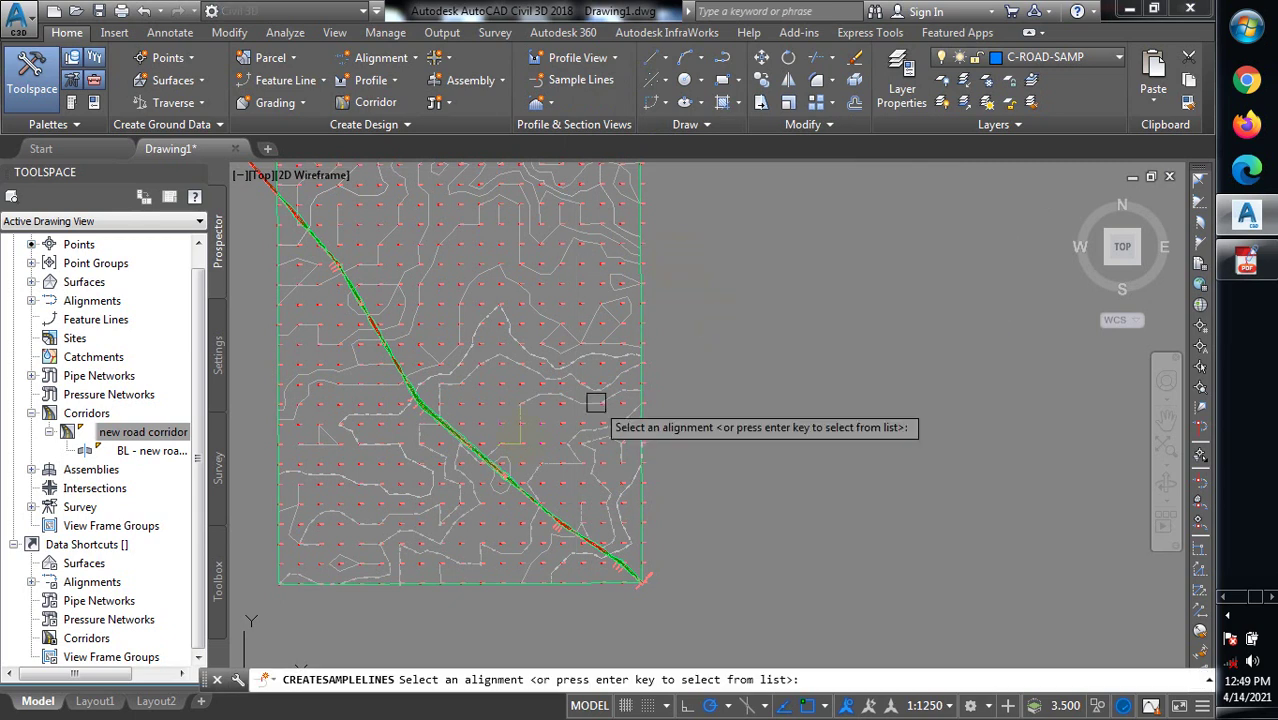
# Zoom in on the corridor, then bring up the Select Alignment list to choose the baseline
pyautogui.scroll(3, 438, 484)
pyautogui.scroll(3, 783, 613)
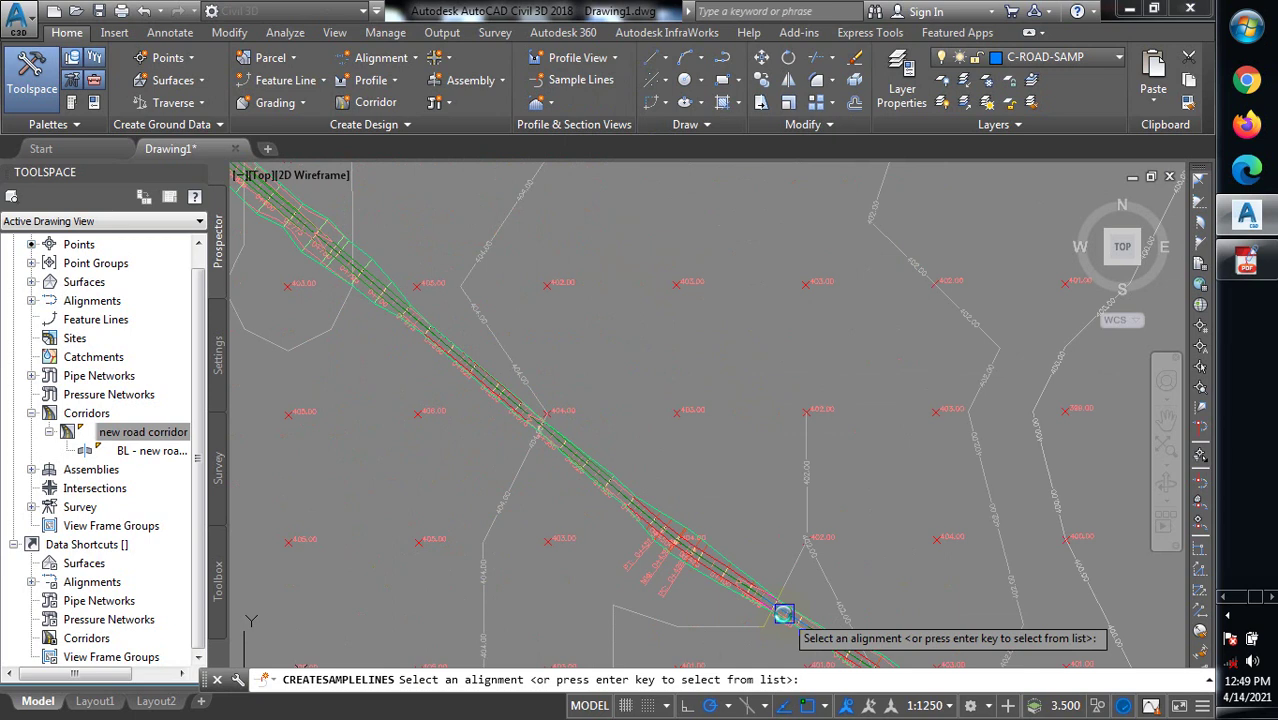
pyautogui.scroll(4, 783, 613)
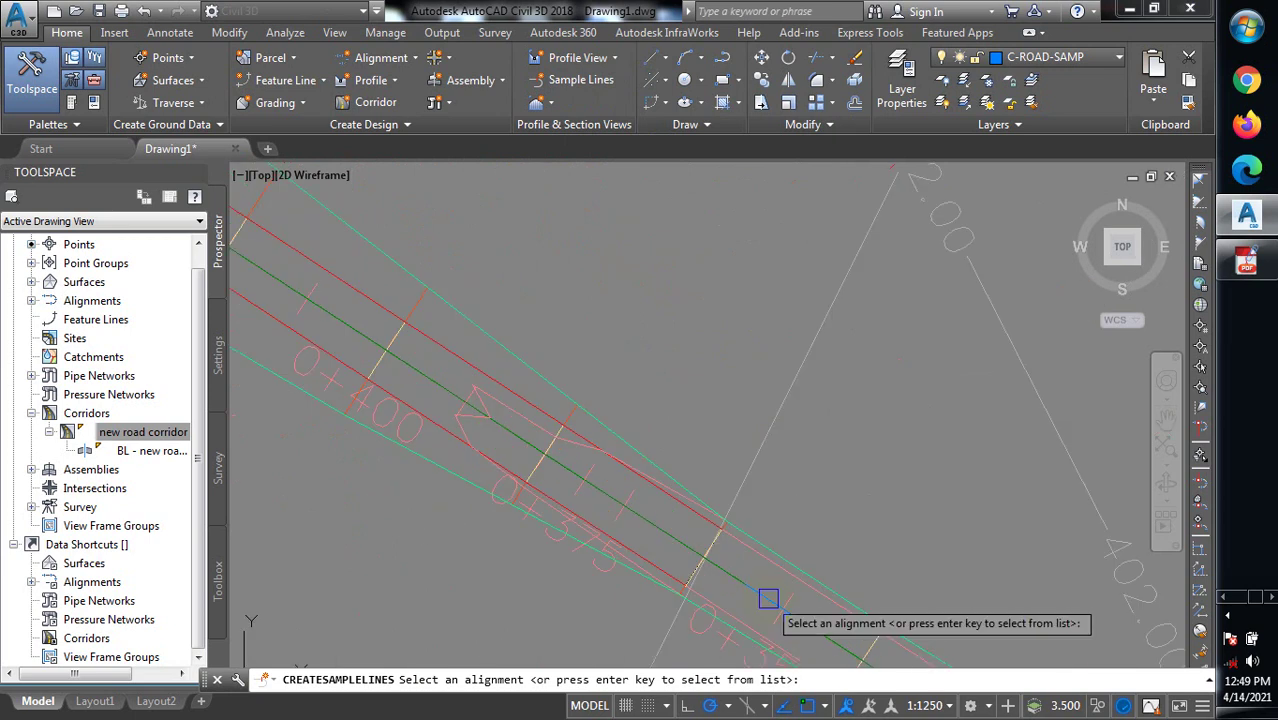
pyautogui.click(767, 597)
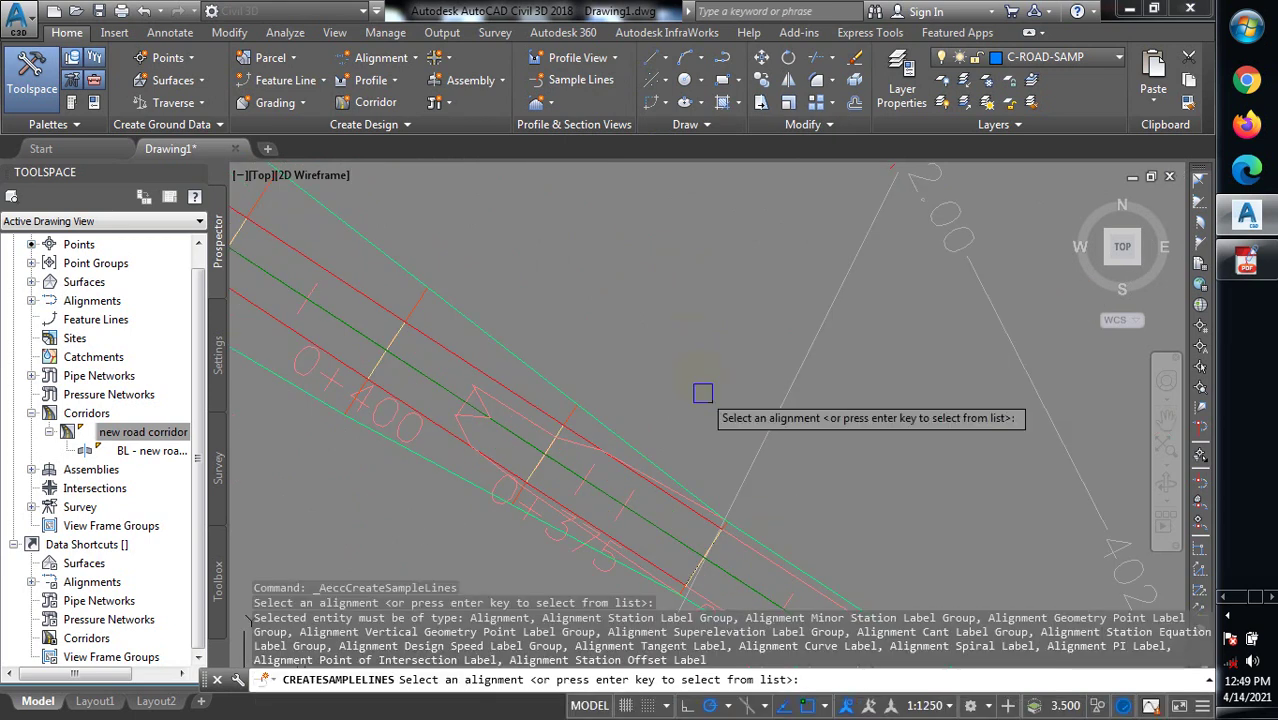
pyautogui.click(683, 316)
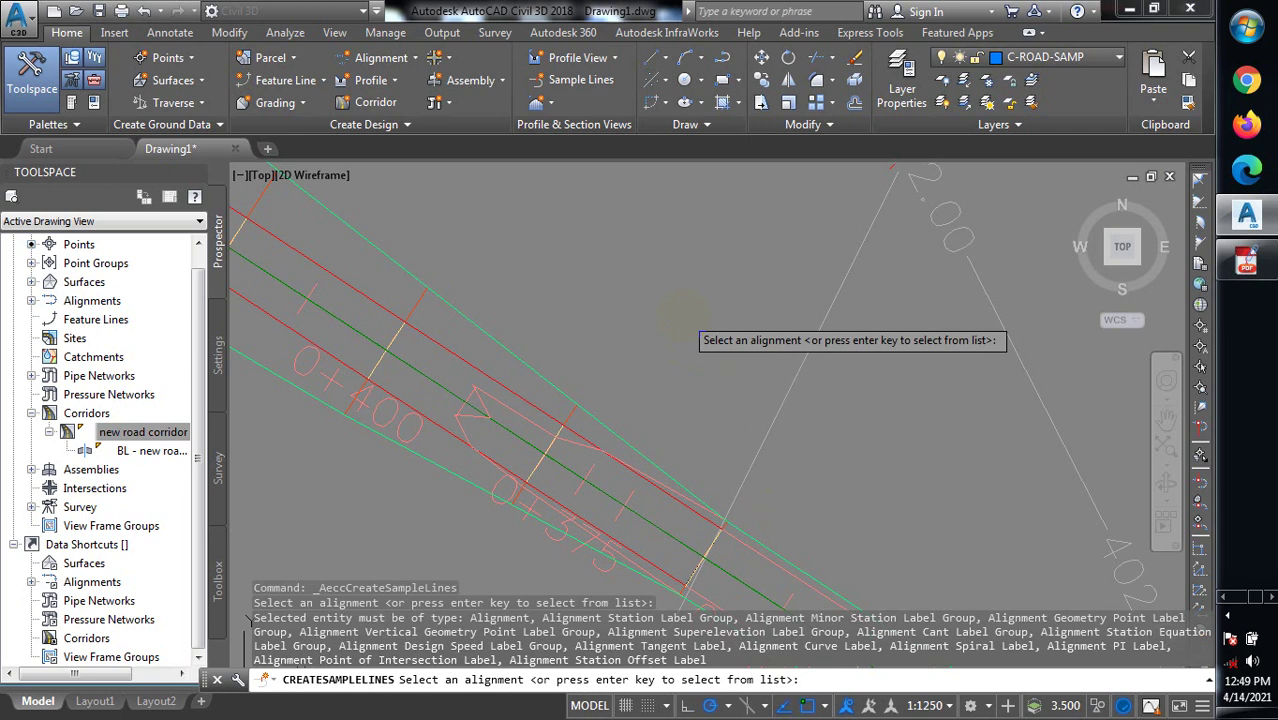
pyautogui.press('Return')
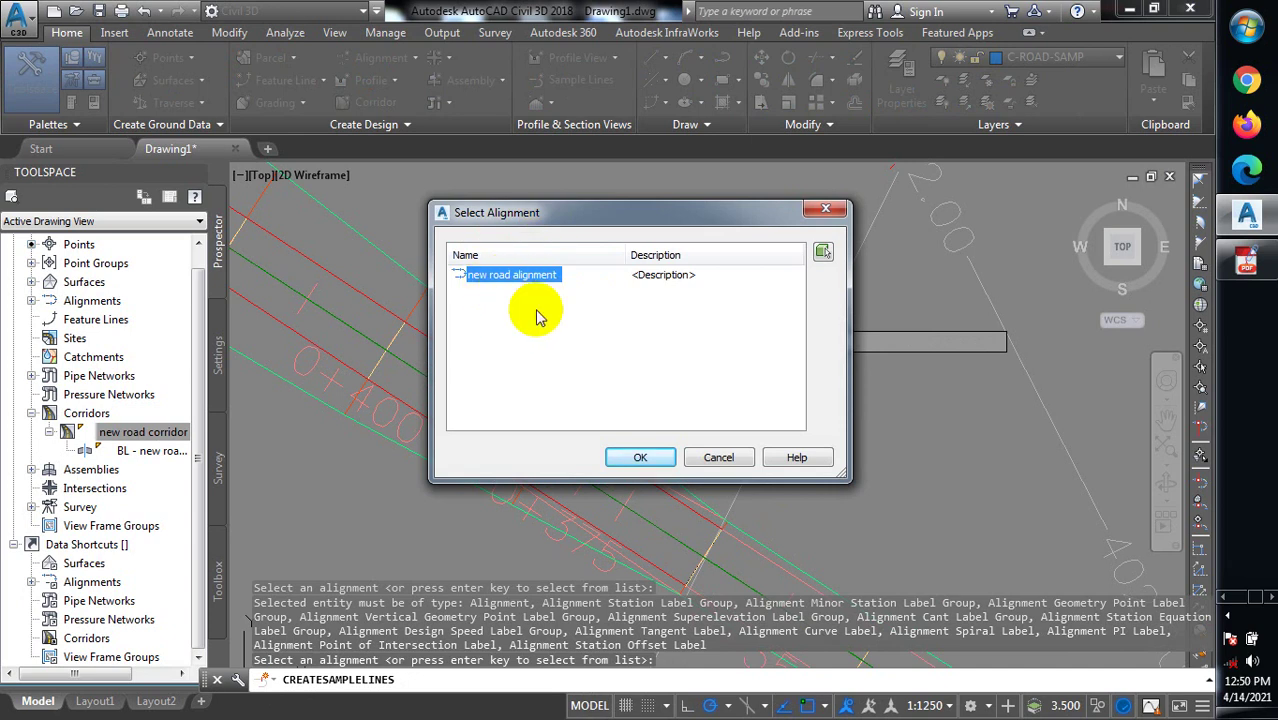
# Confirm 'new road alignment' as the baseline and switch sample line creation to By range of stations
pyautogui.click(652, 457)
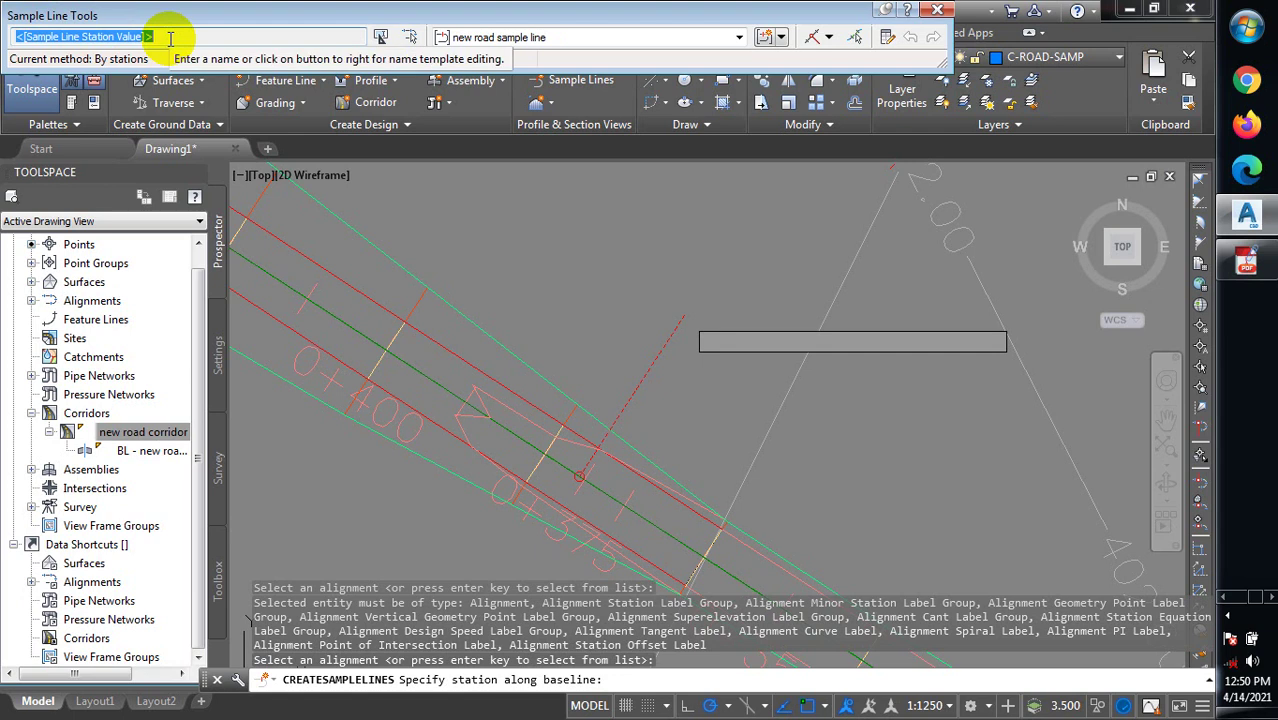
pyautogui.click(172, 37)
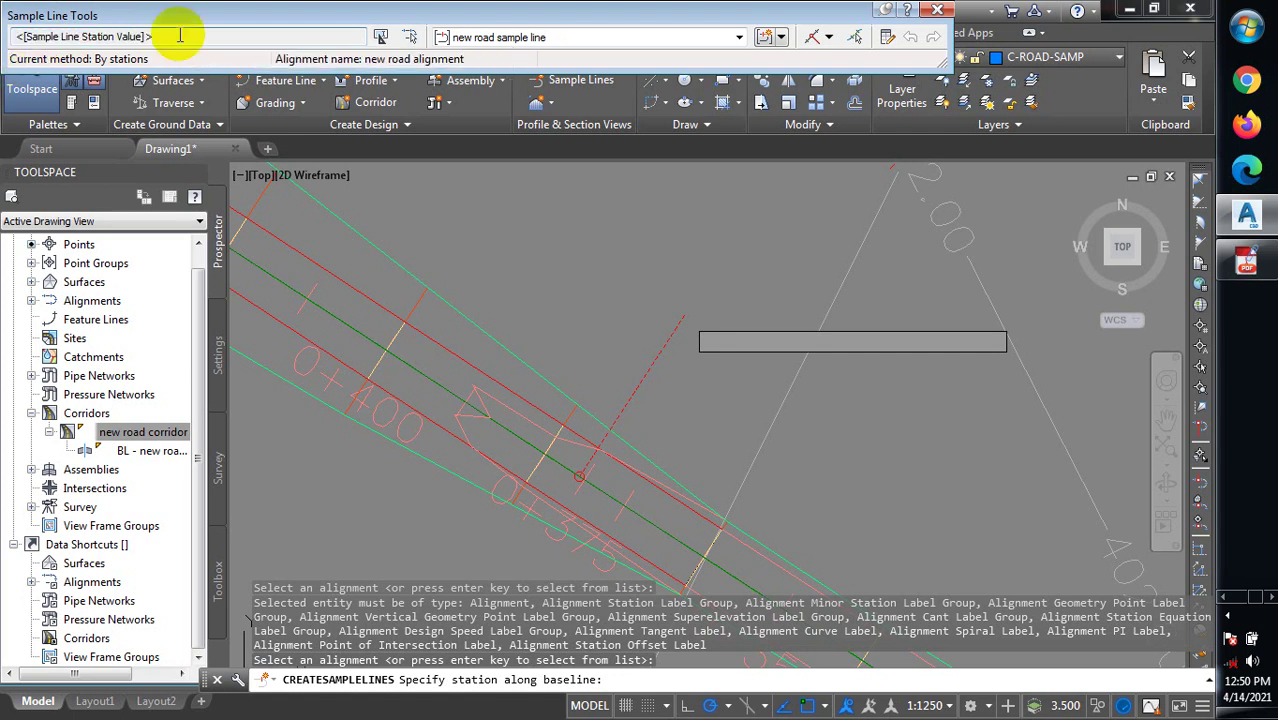
pyautogui.click(829, 40)
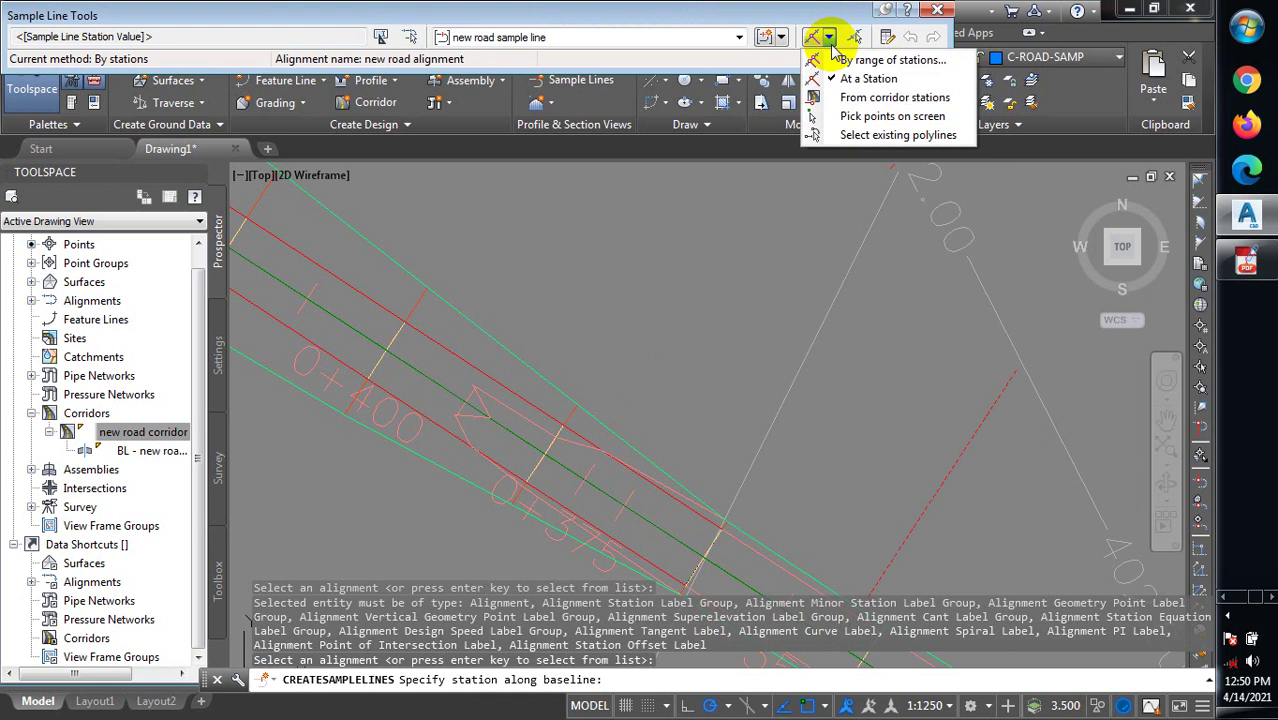
pyautogui.click(835, 55)
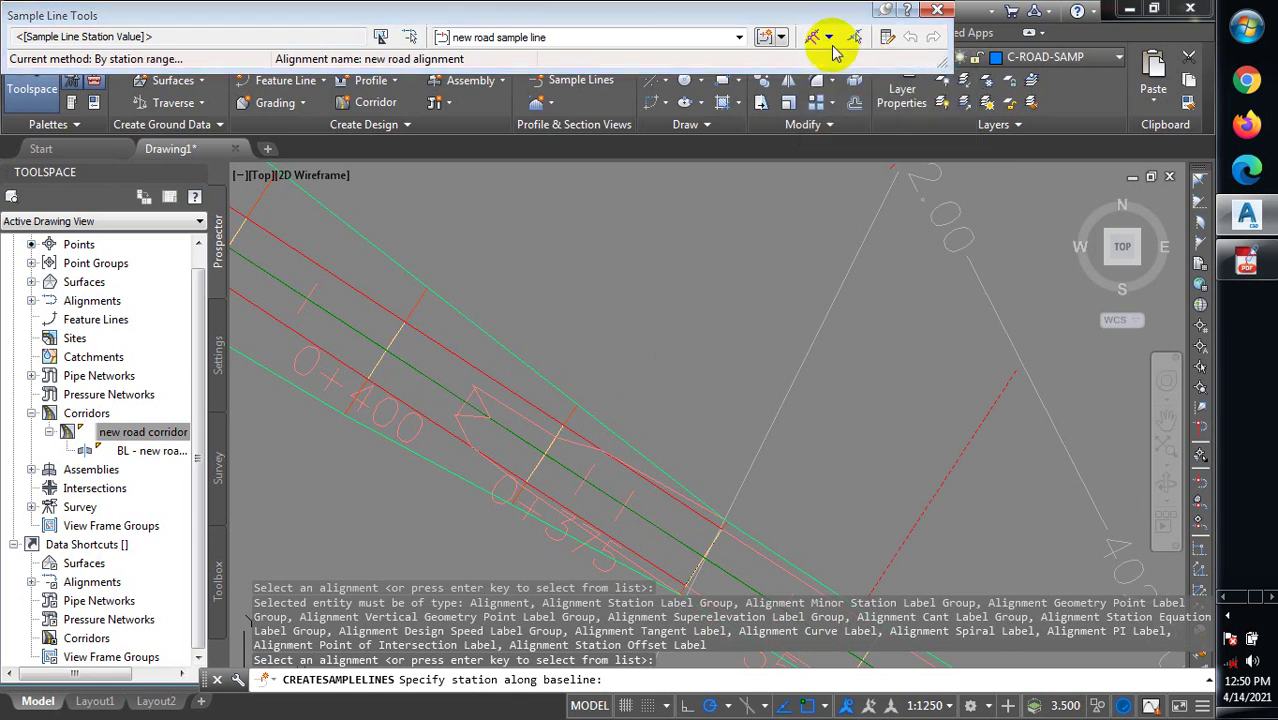
# Set Left and Right Swath Width to 50, keeping 25 m increments, in the By Station Range settings
pyautogui.click(815, 37)
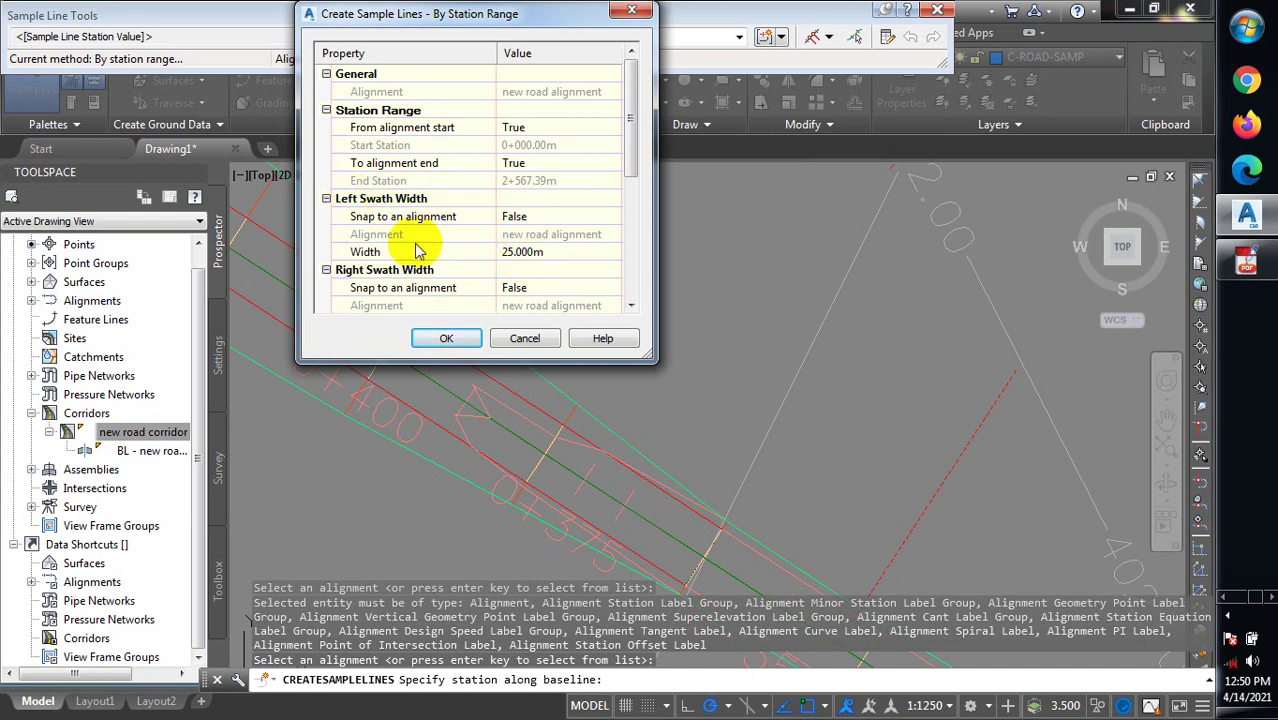
pyautogui.click(540, 252)
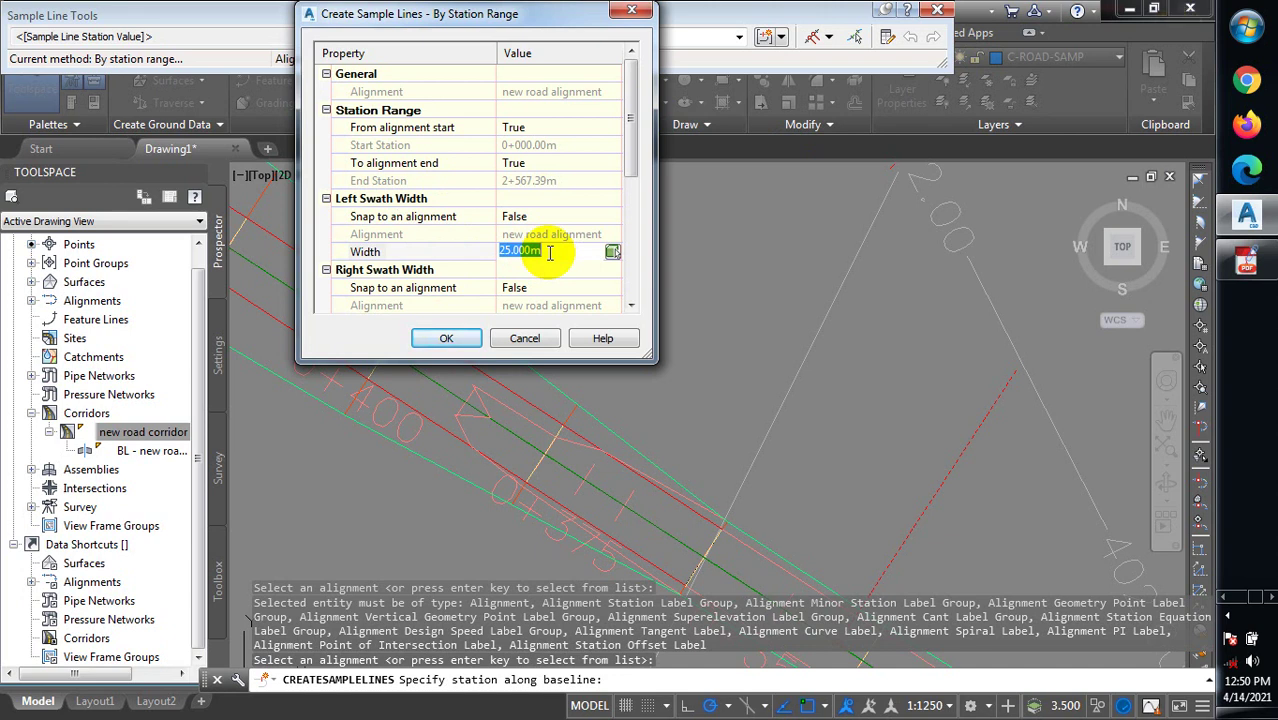
pyautogui.write('50')
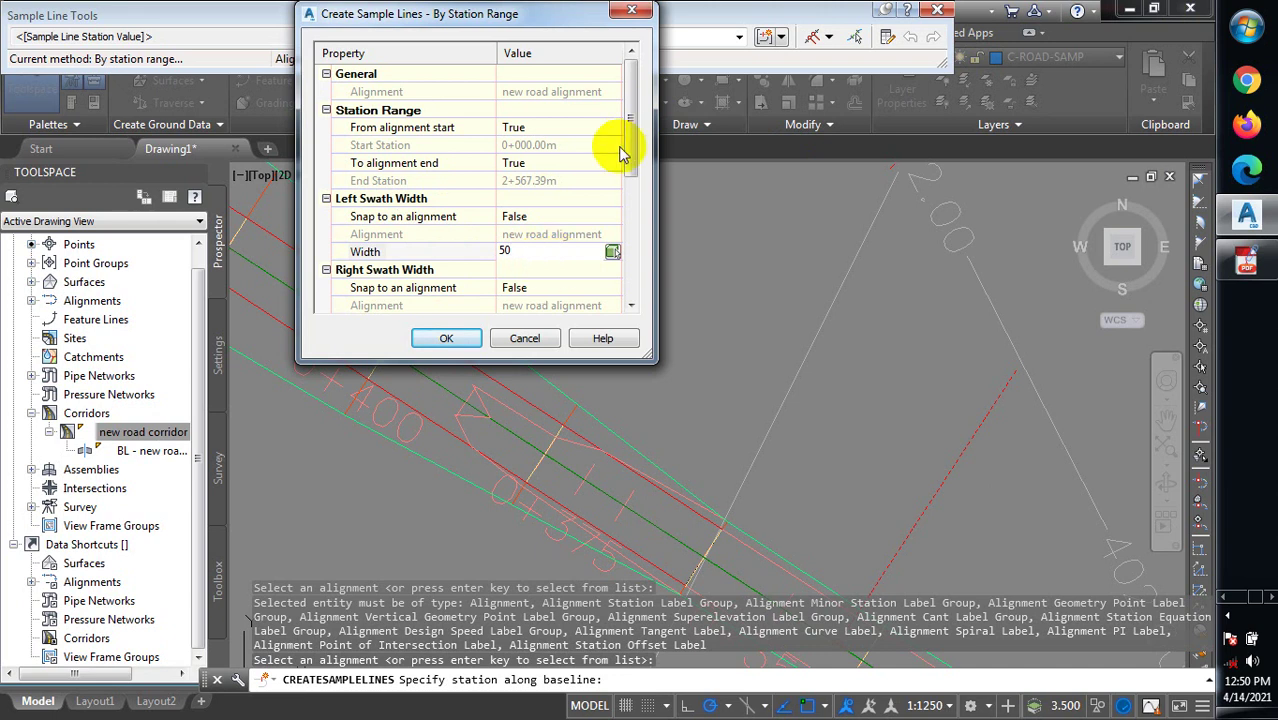
pyautogui.moveTo(628, 148); pyautogui.dragTo(630, 160)
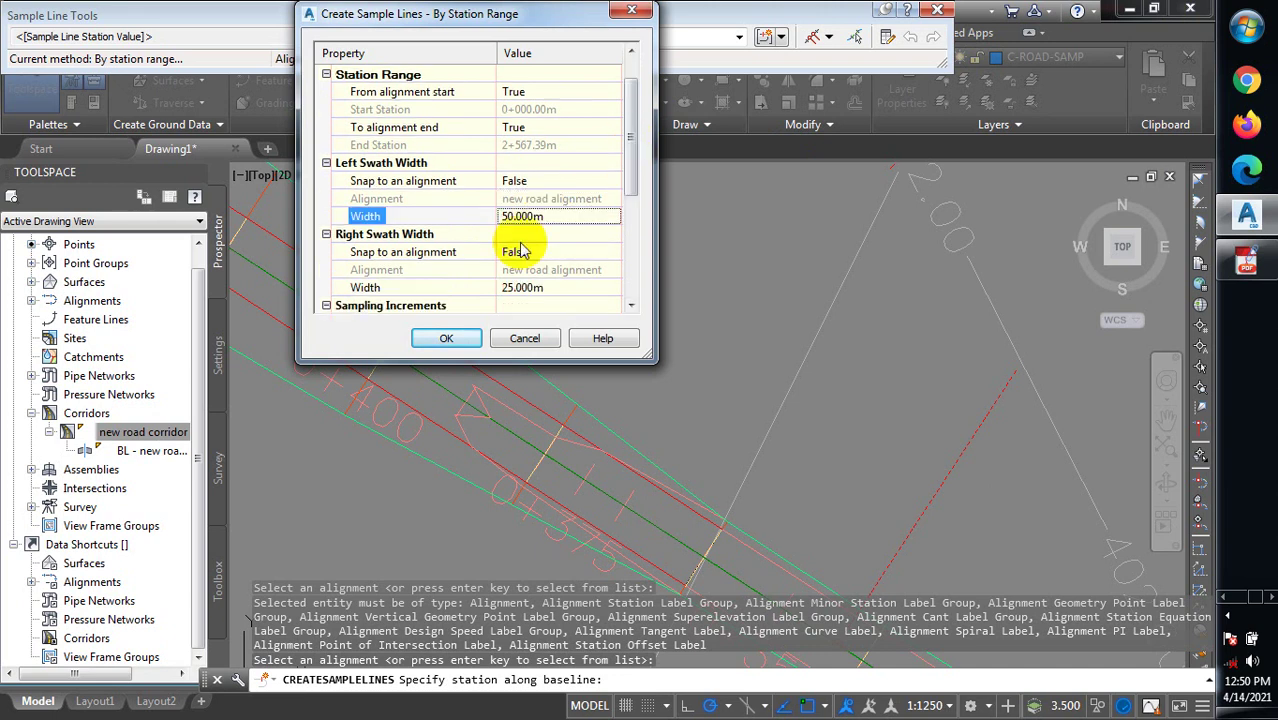
pyautogui.click(528, 287)
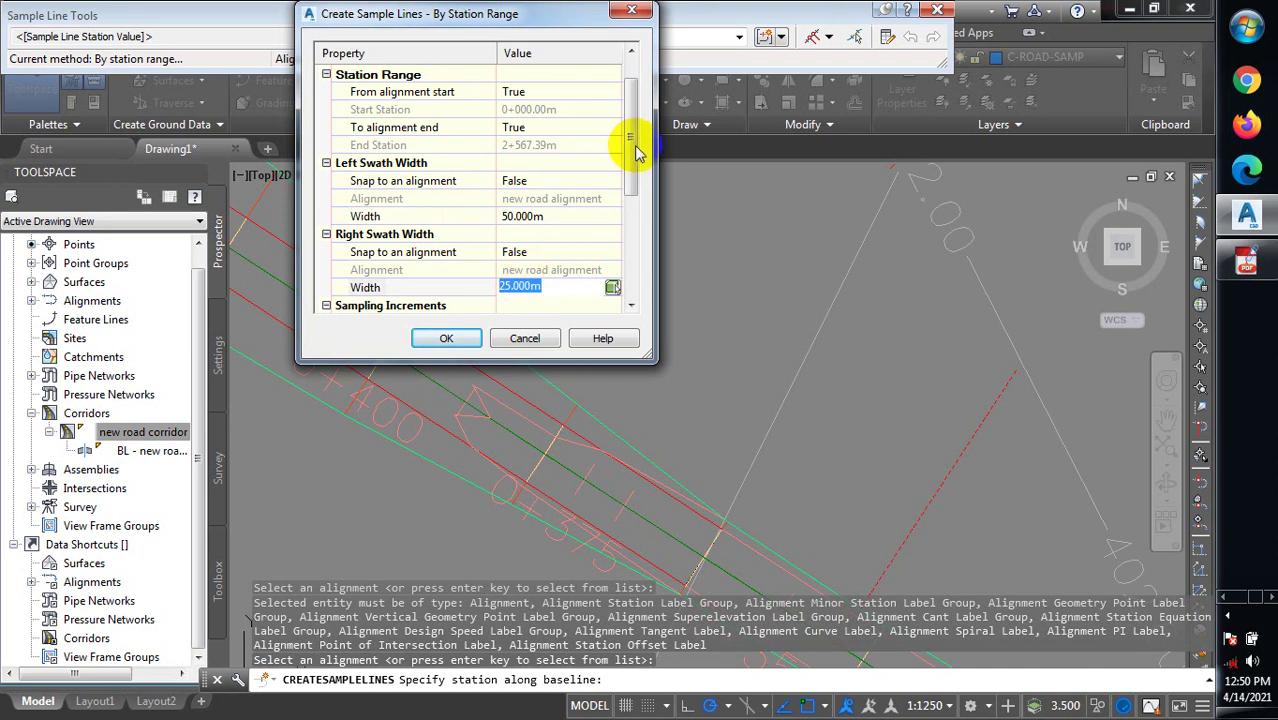
pyautogui.write('5')
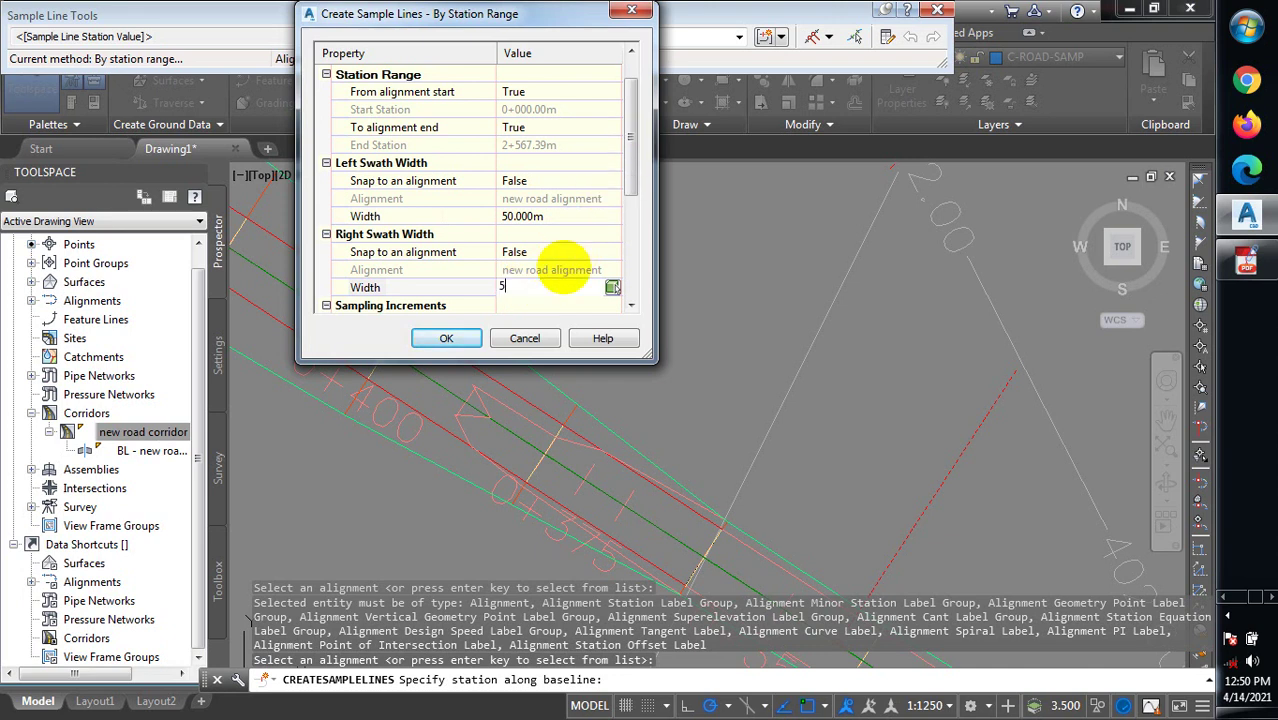
pyautogui.write('0')
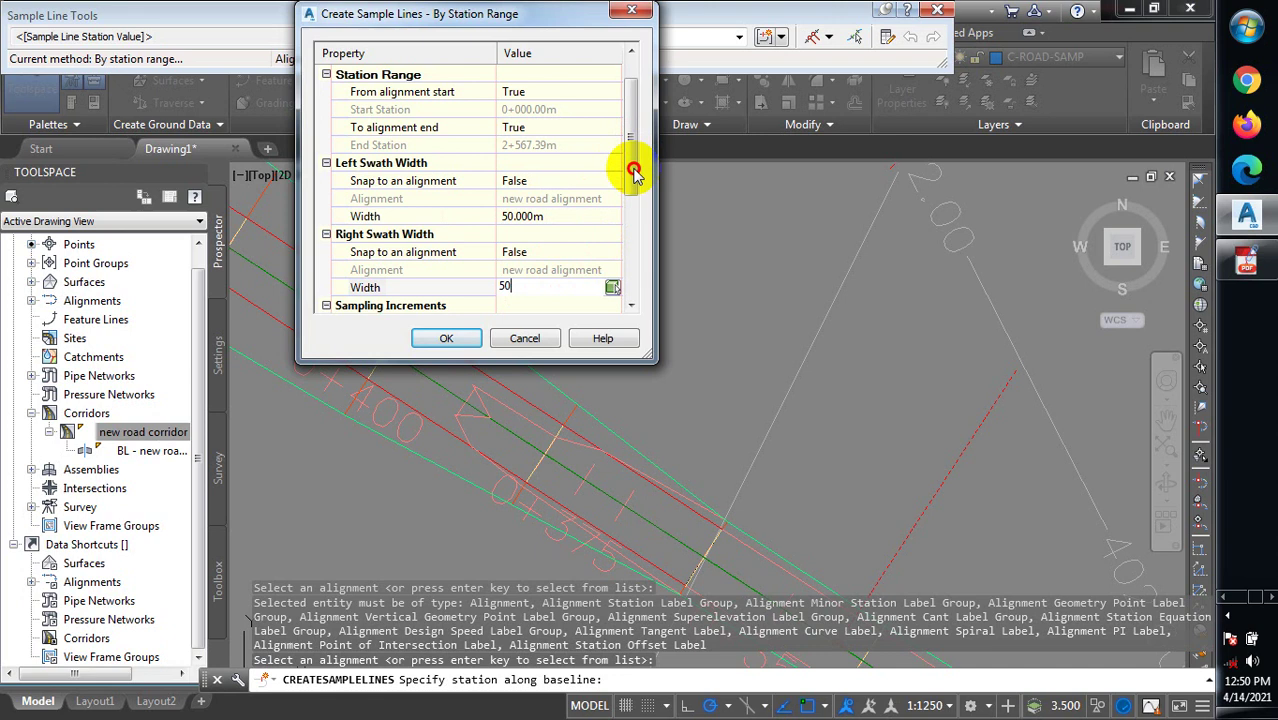
pyautogui.moveTo(634, 172); pyautogui.dragTo(619, 222)
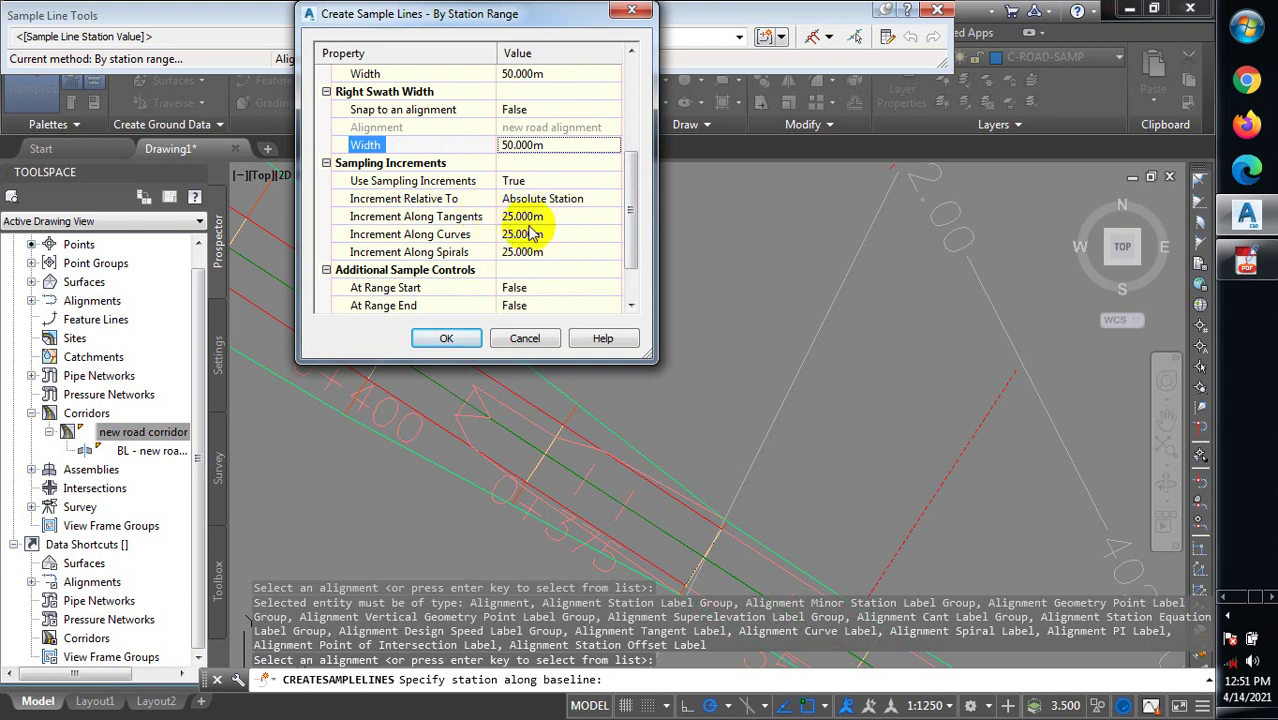
pyautogui.moveTo(628, 200)
pyautogui.mouseDown()
pyautogui.moveTo(633, 222)
pyautogui.moveTo(635, 204)
pyautogui.mouseUp()
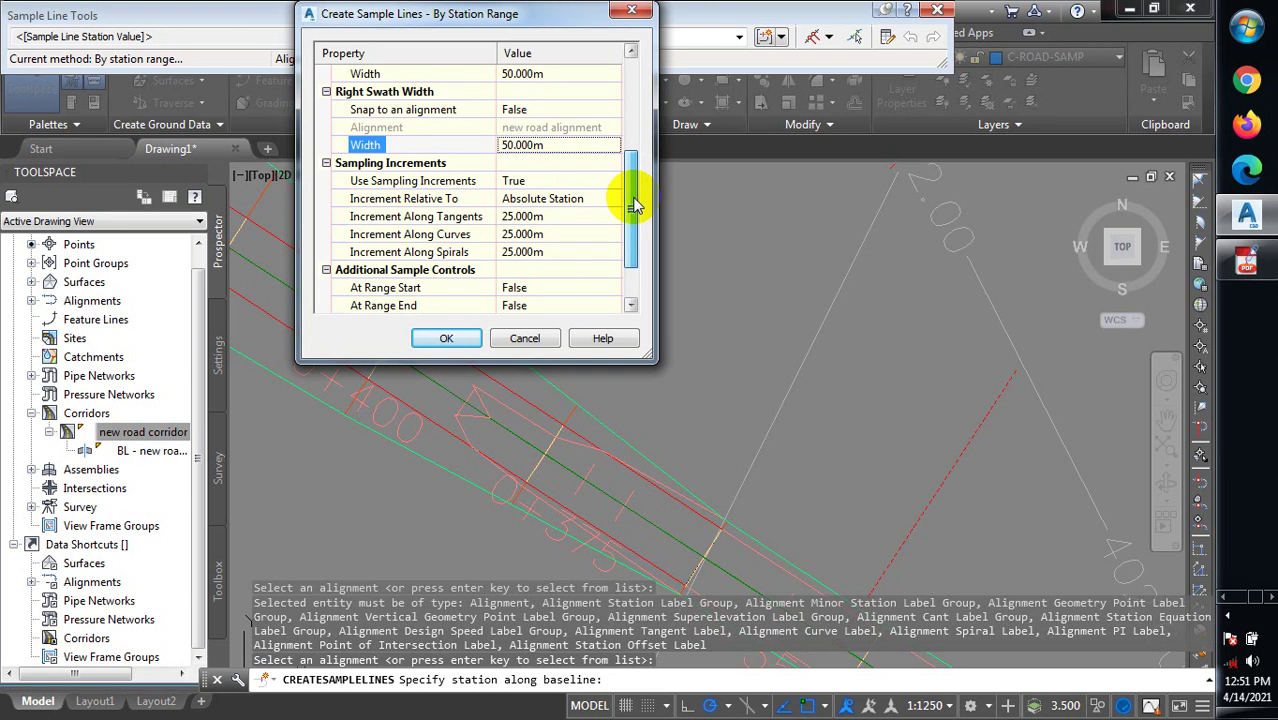
pyautogui.click(452, 339)
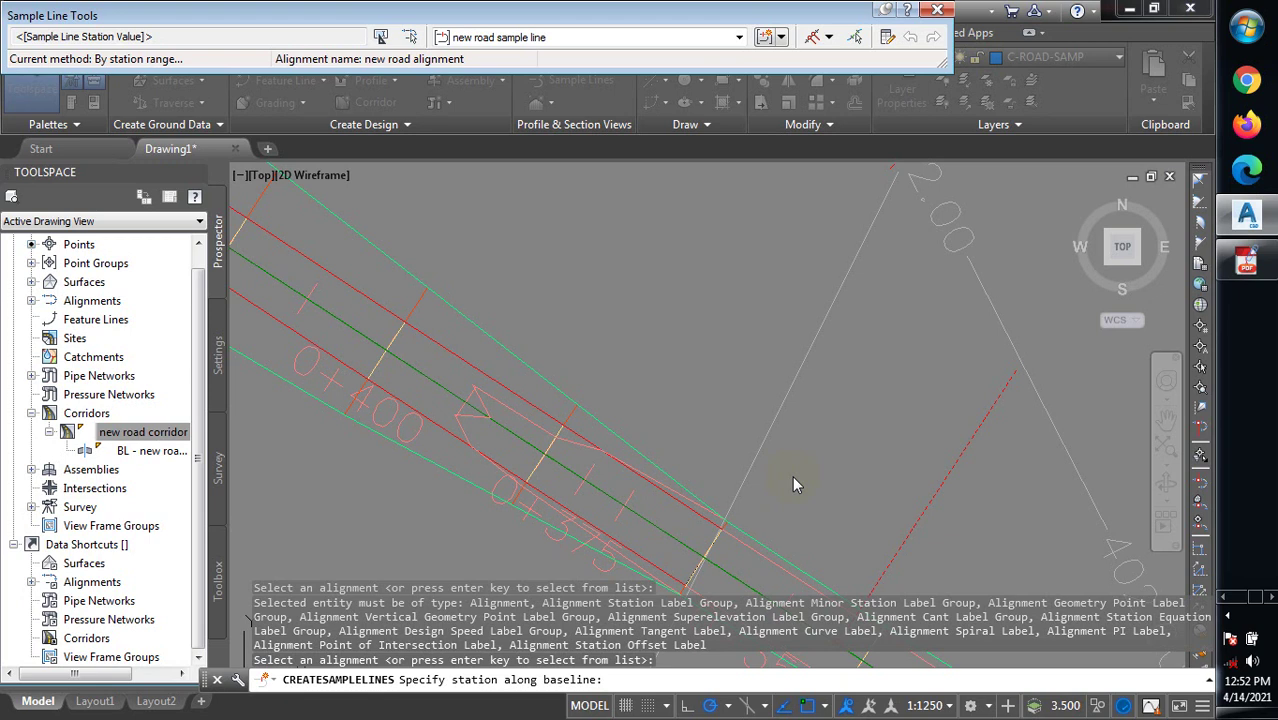
# Pick a station on the baseline and accept the 50 m left and right swath widths
pyautogui.scroll(-2, 445, 389)
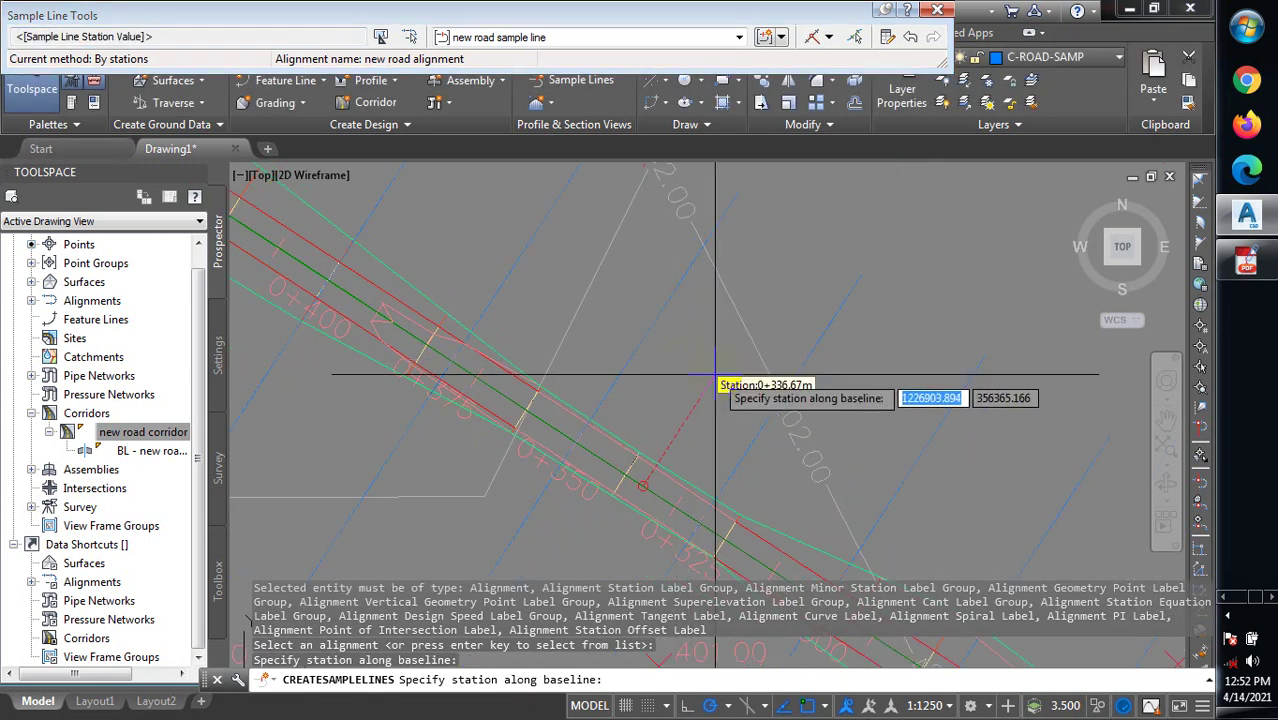
pyautogui.scroll(-3, 715, 375)
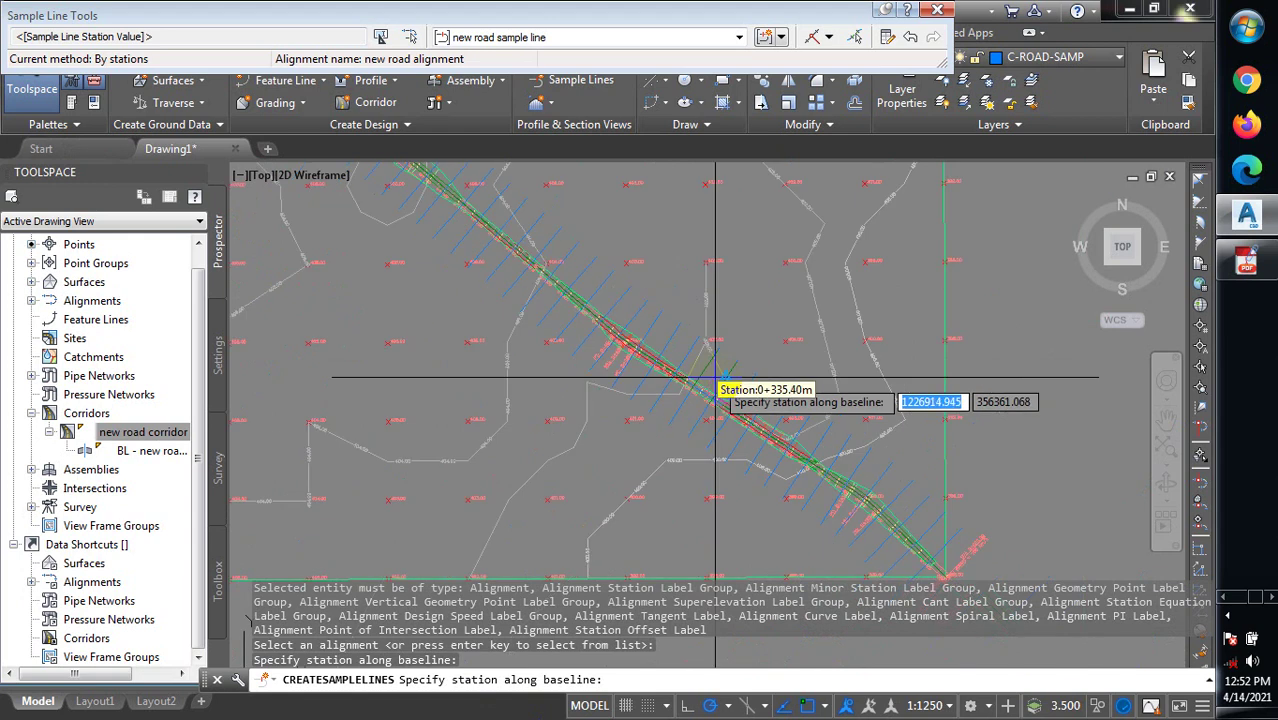
pyautogui.click(714, 377)
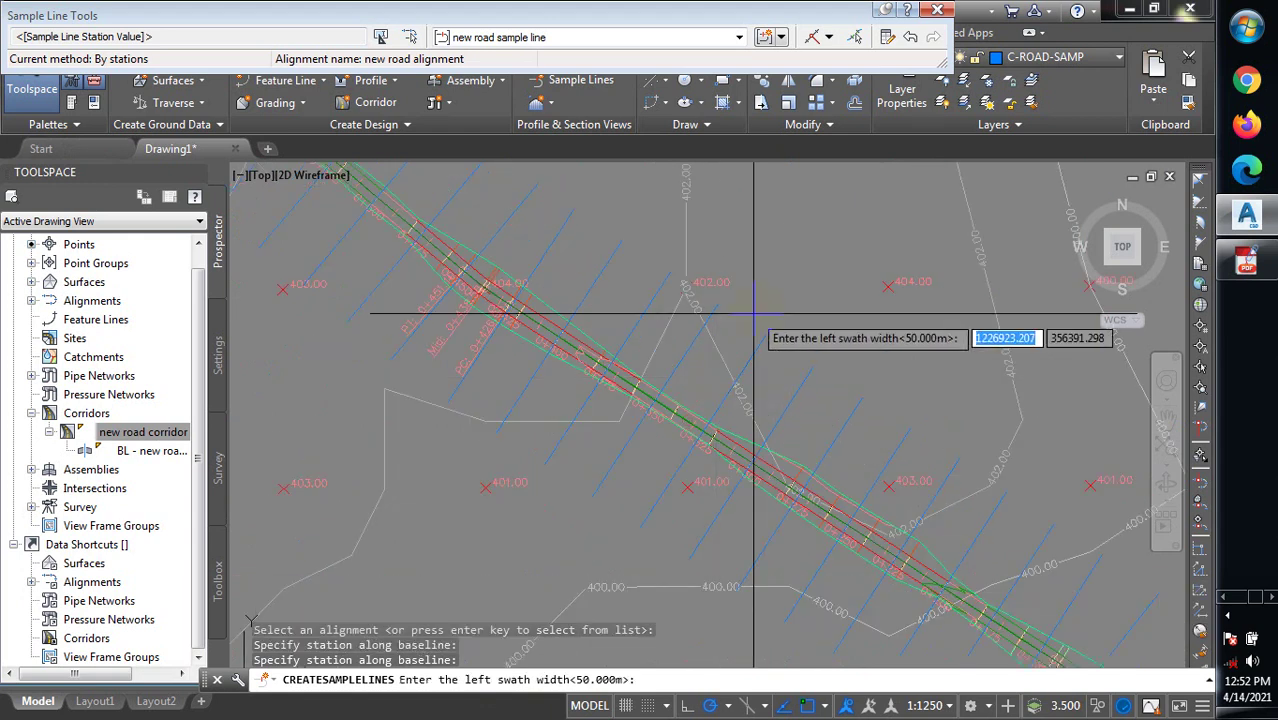
pyautogui.press('Return')
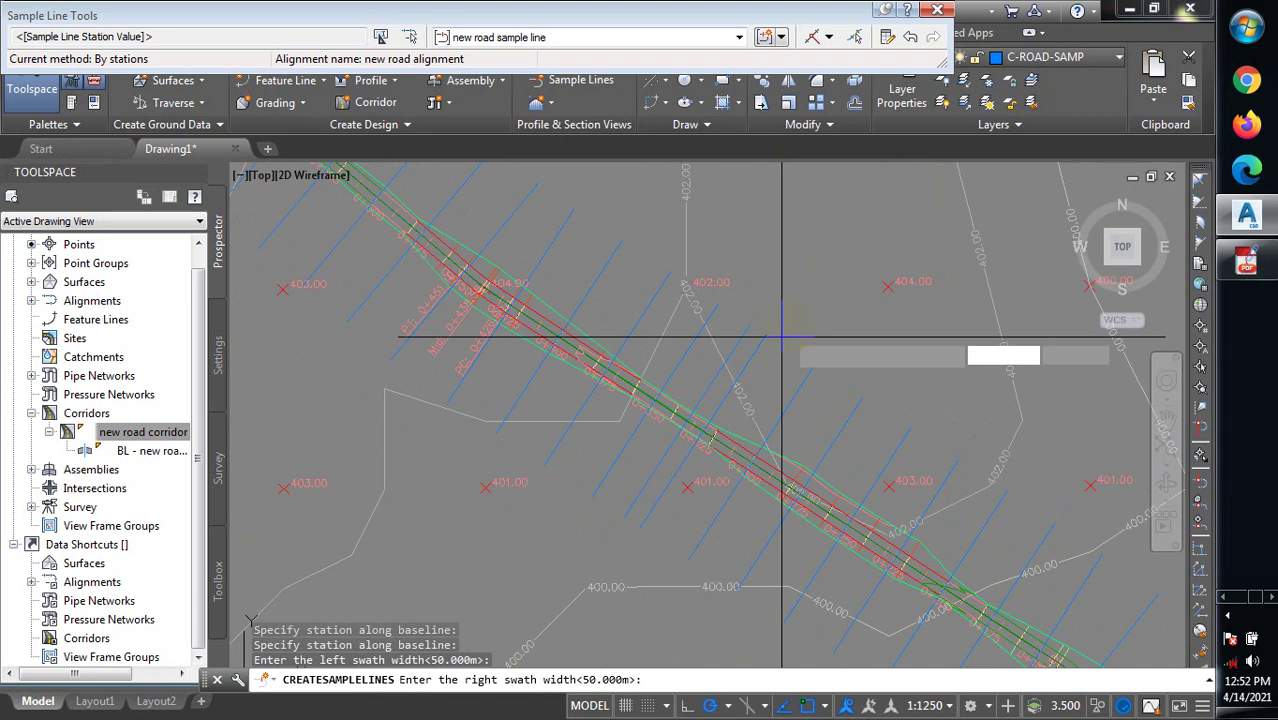
pyautogui.press('Return')
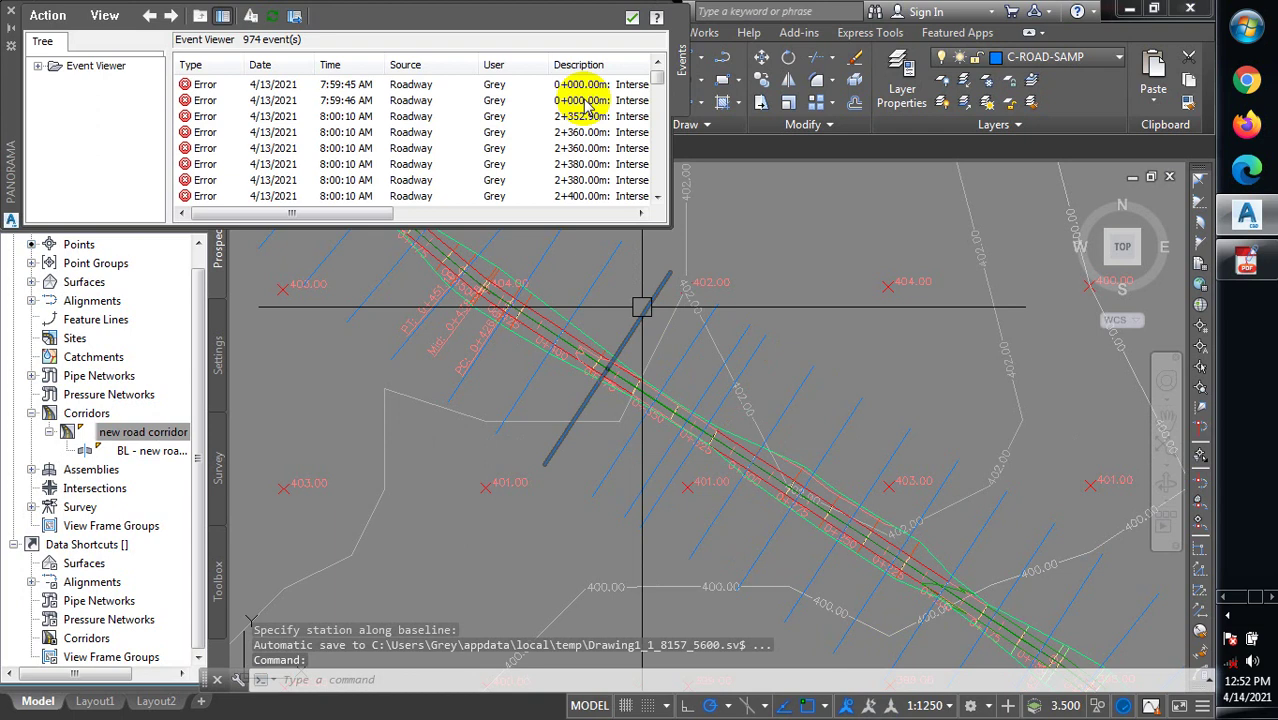
# Dismiss the Panorama event viewer report and zoom back in on the corridor
pyautogui.click(630, 19)
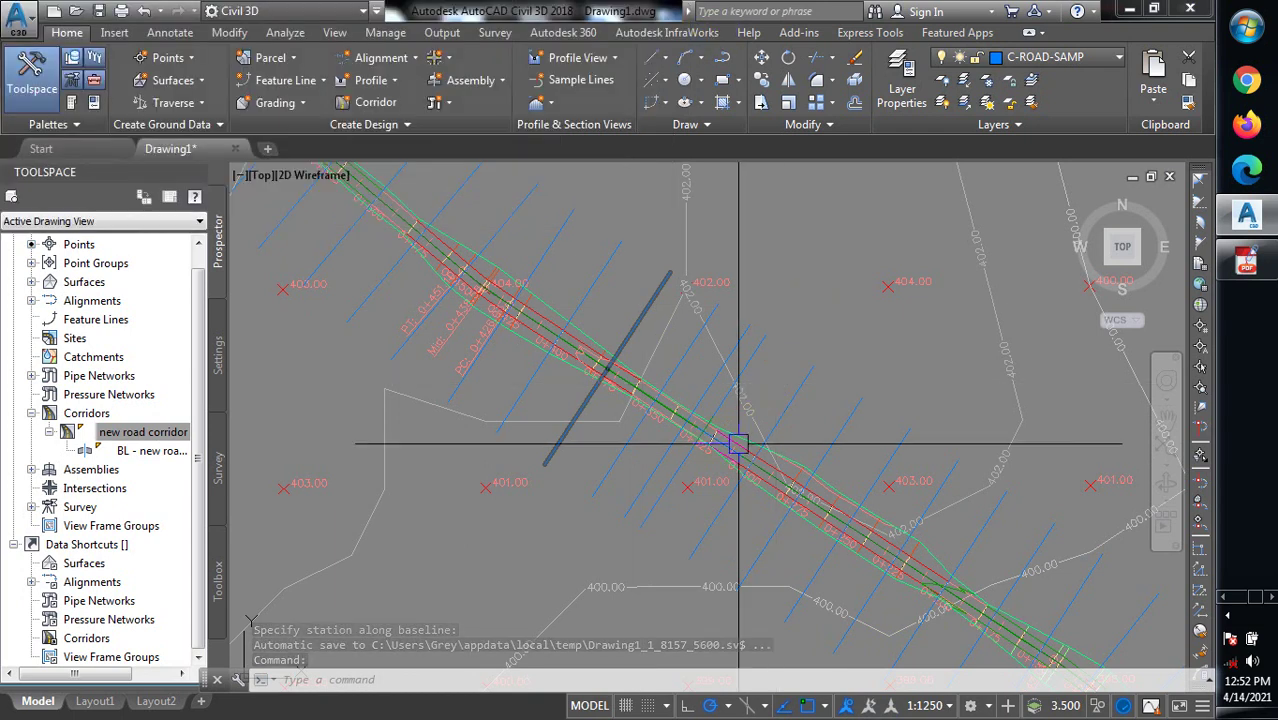
pyautogui.scroll(-3, 668, 376)
pyautogui.scroll(-3, 668, 376)
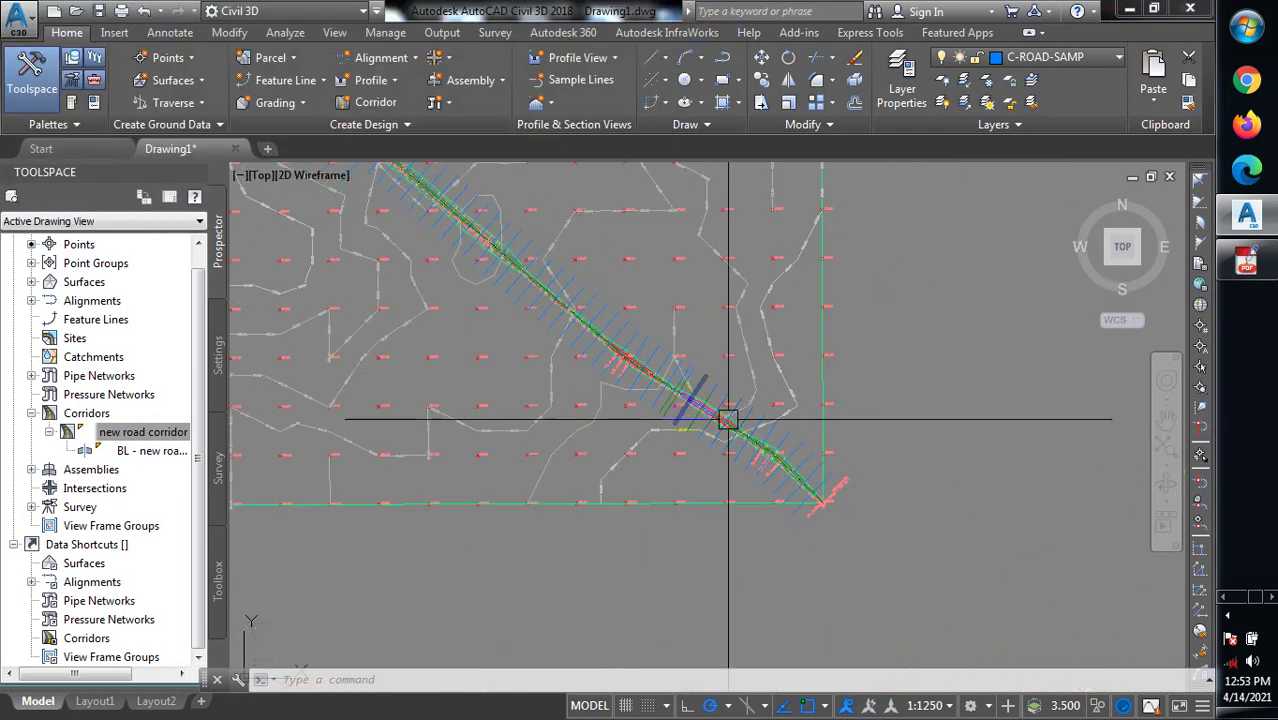
pyautogui.scroll(-4, 640, 385)
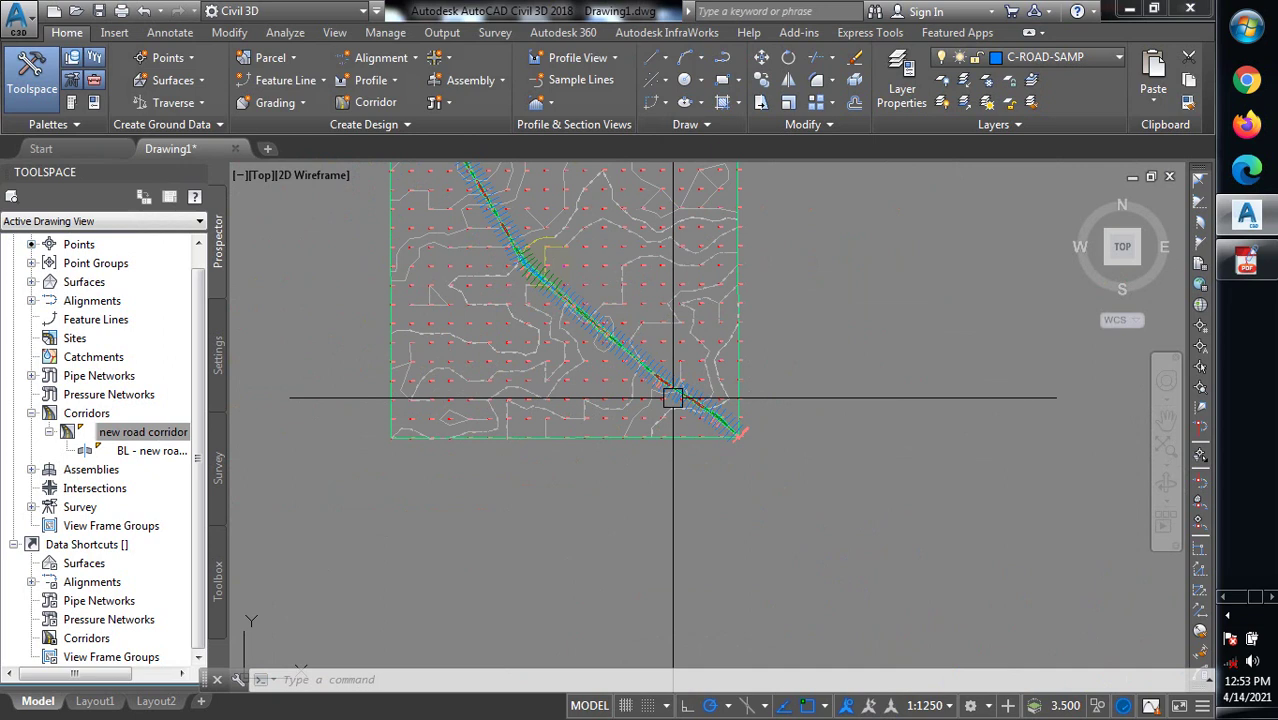
pyautogui.scroll(2, 560, 285)
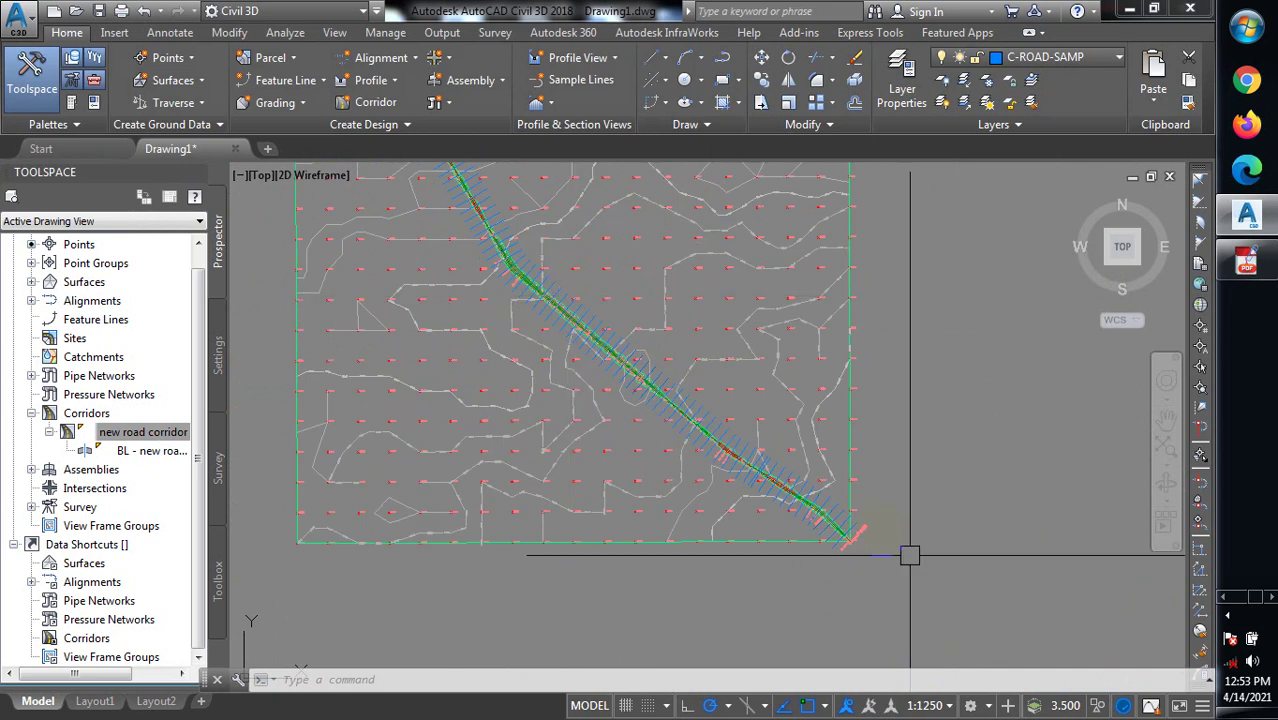
pyautogui.scroll(4, 765, 446)
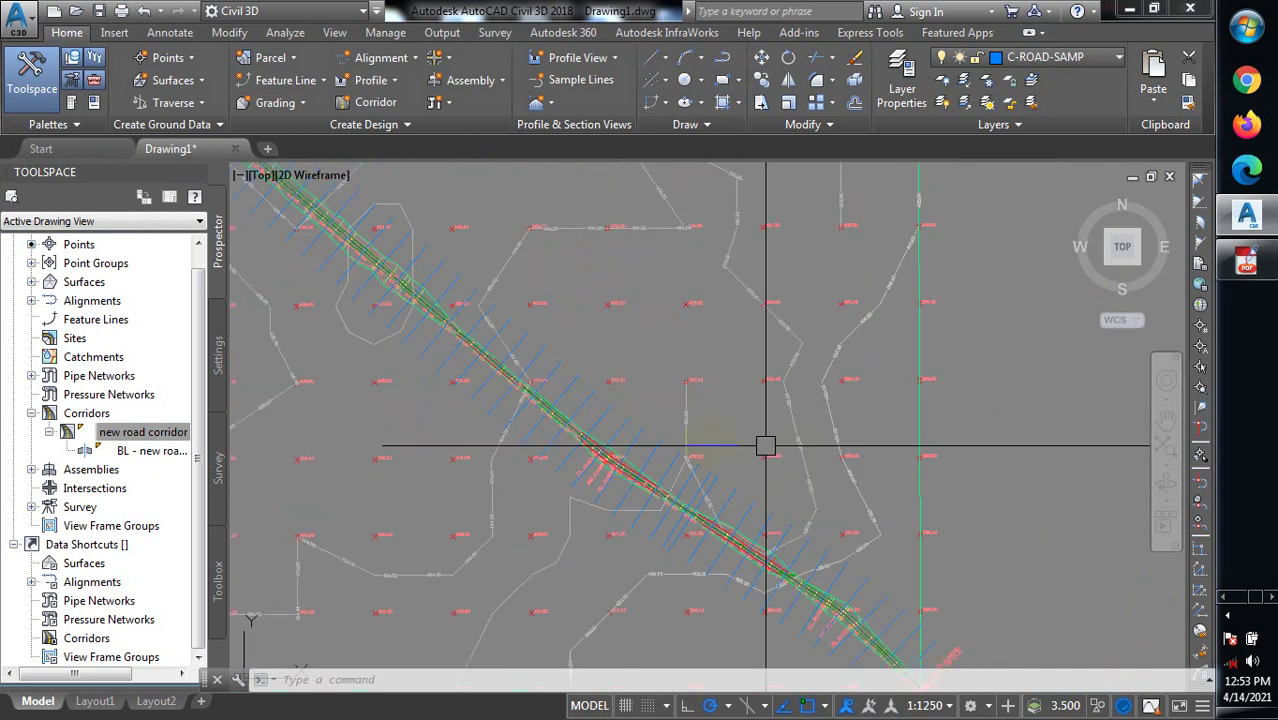
# Select a sample line and launch Create Multiple Section Views for the road alignment
pyautogui.click(647, 451)
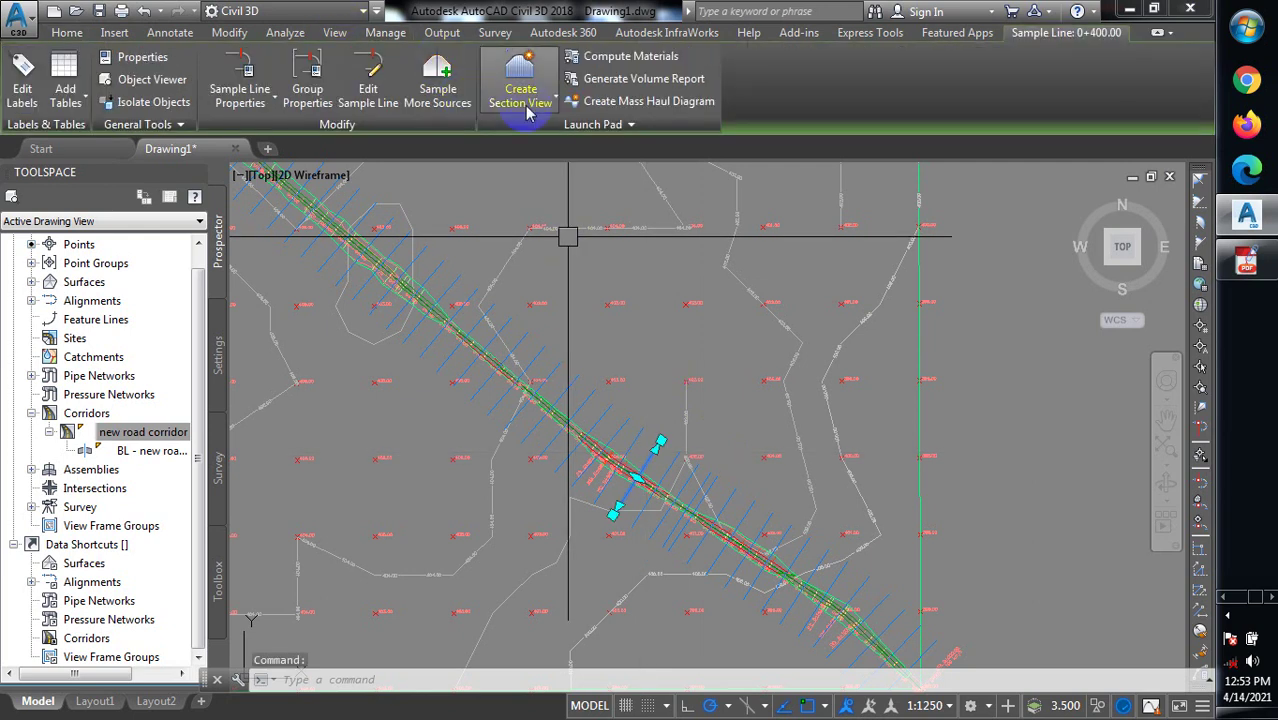
pyautogui.click(522, 104)
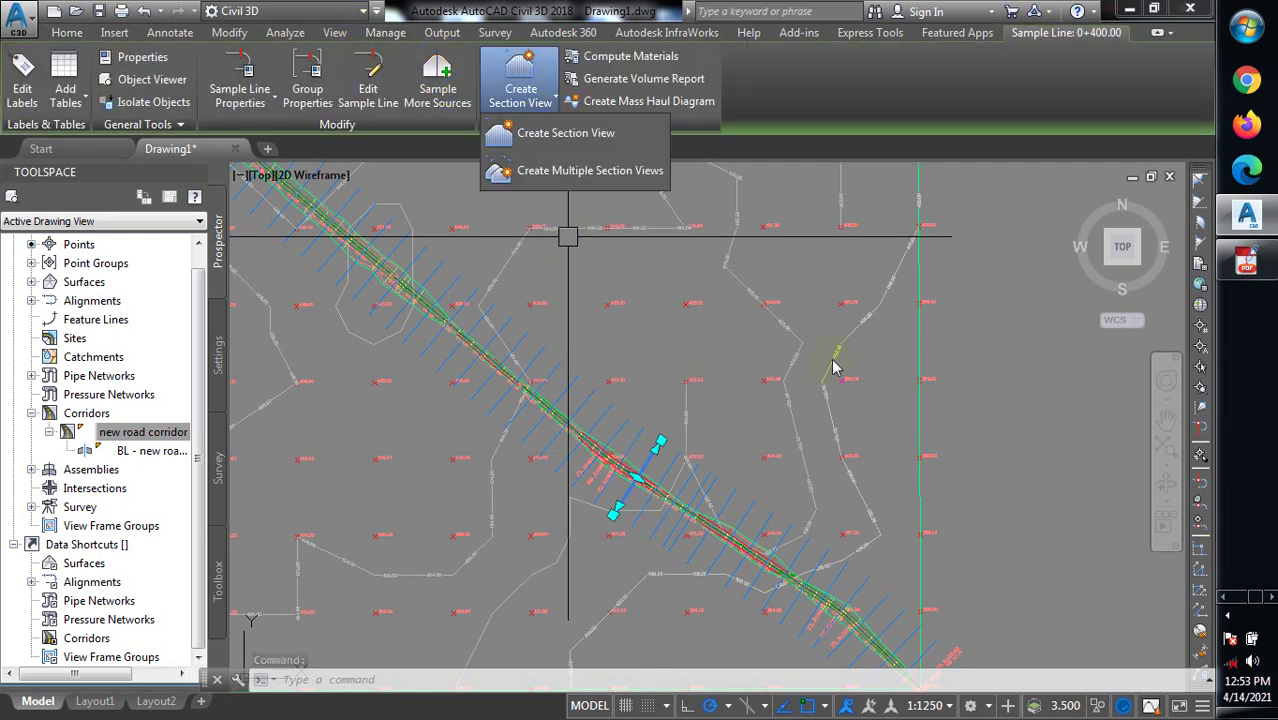
pyautogui.click(548, 172)
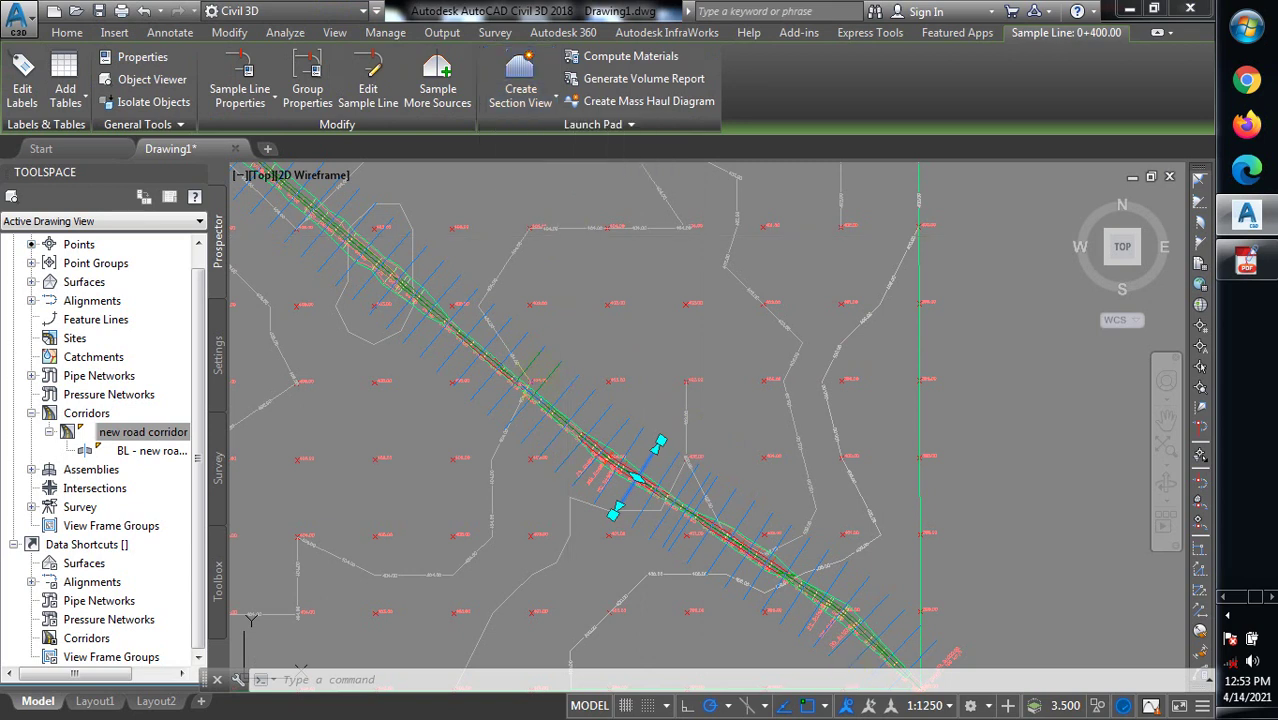
pyautogui.click(484, 287)
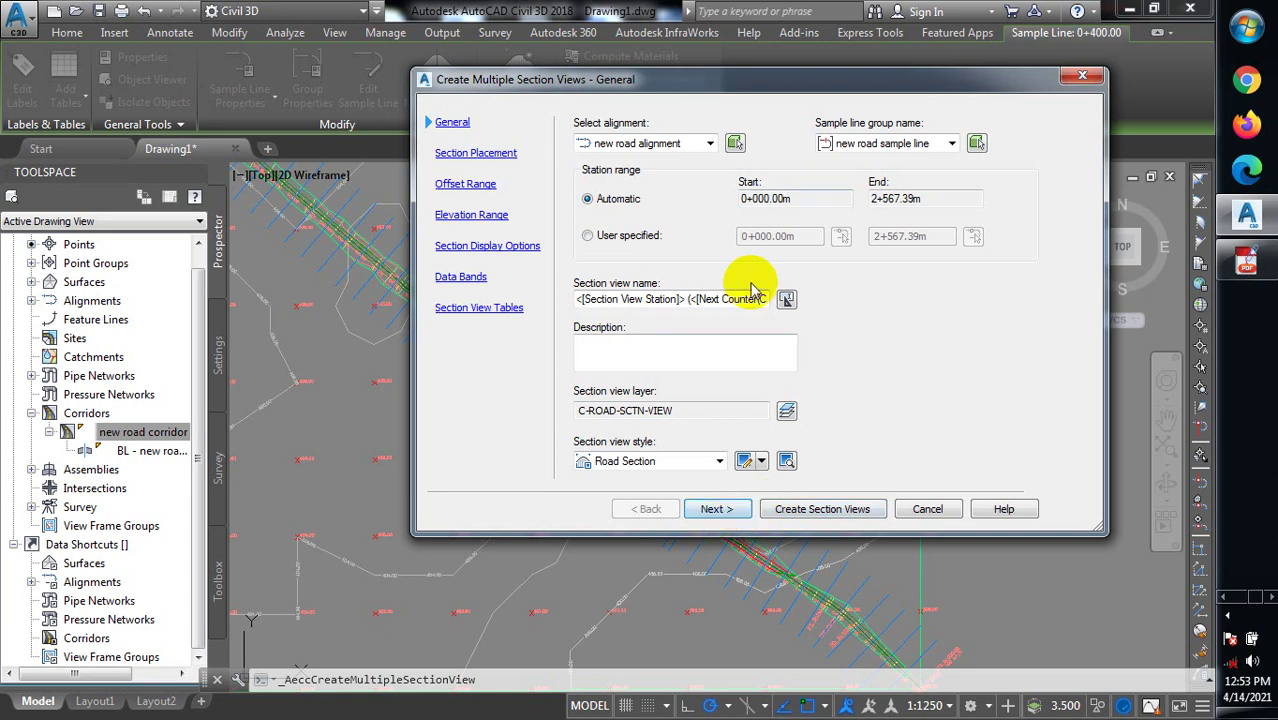
# Replace the default section view name template with 'new road section'
pyautogui.moveTo(760, 298); pyautogui.dragTo(788, 303)
pyautogui.click(583, 300)
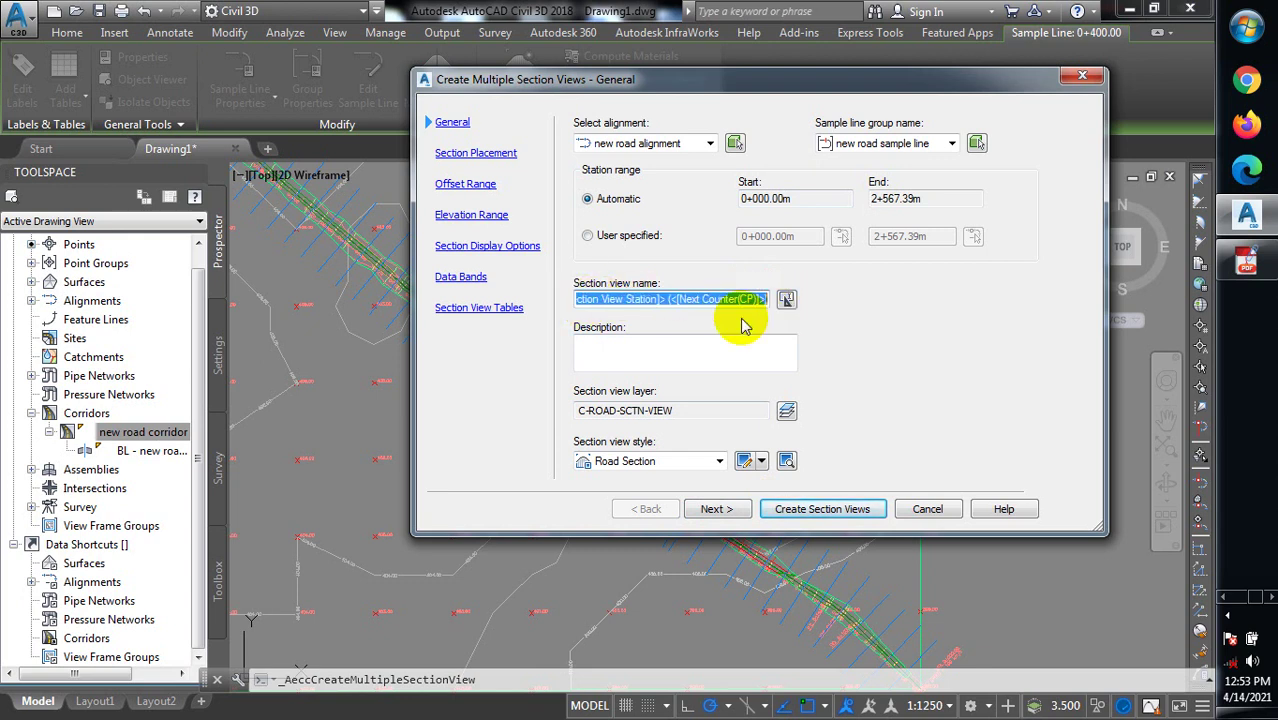
pyautogui.write('new ')
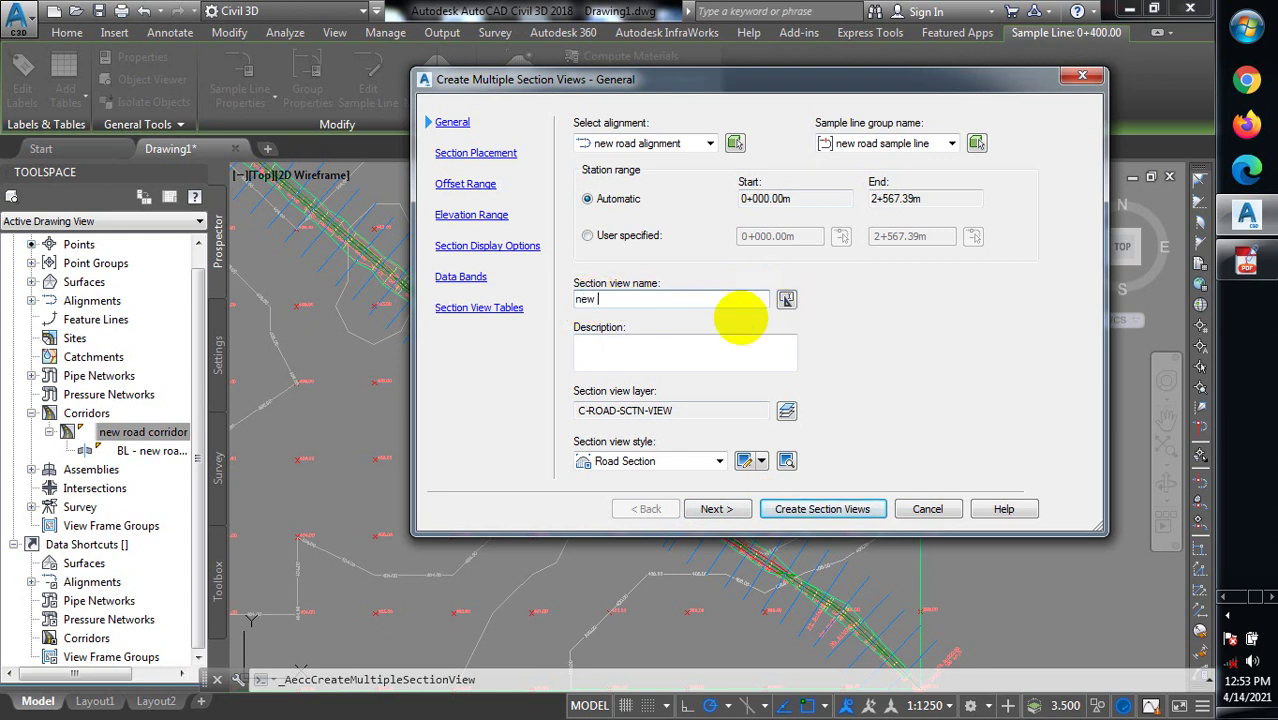
pyautogui.write('roadv')
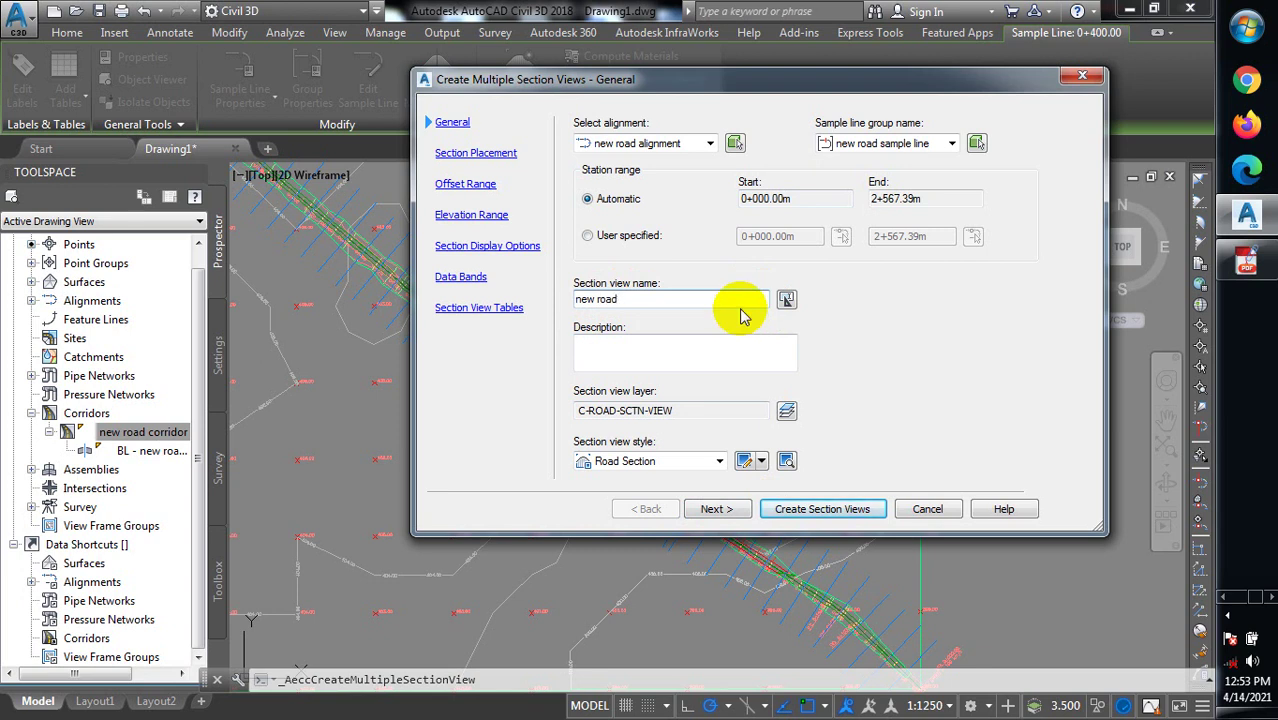
pyautogui.write('section')
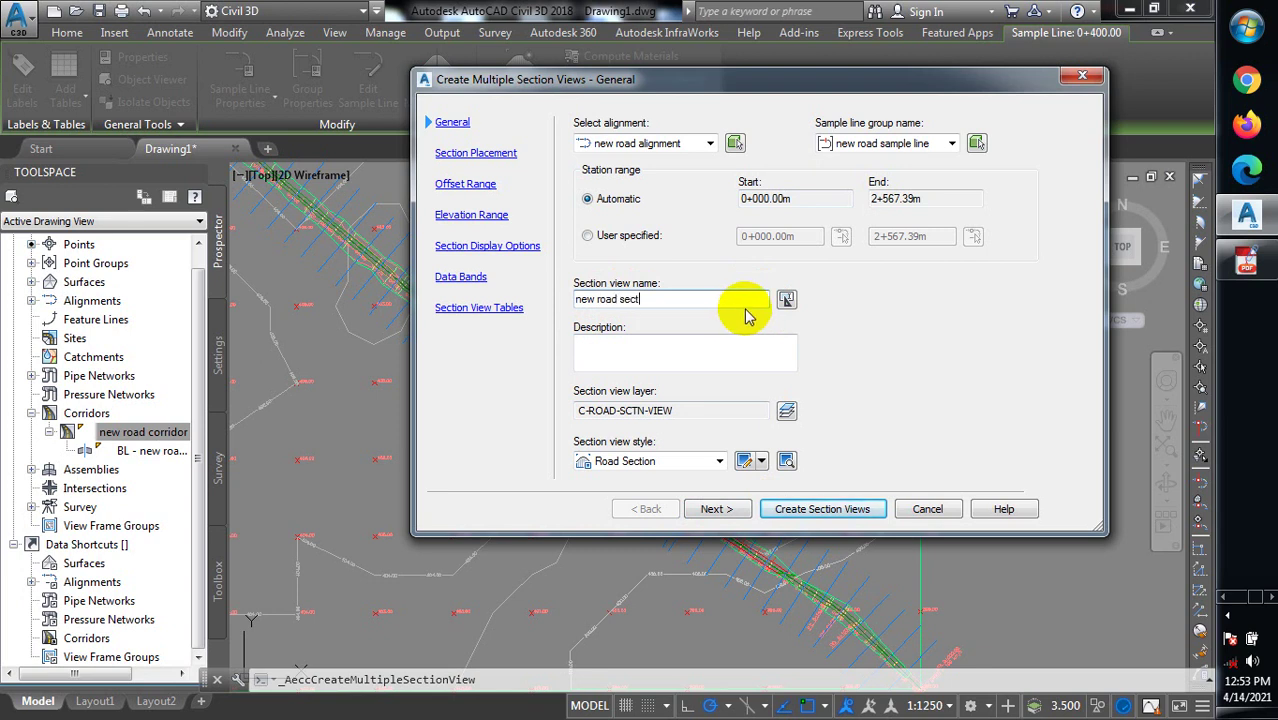
# On Section Placement, choose Draft instead of Production to grid the views in model space
pyautogui.click(716, 509)
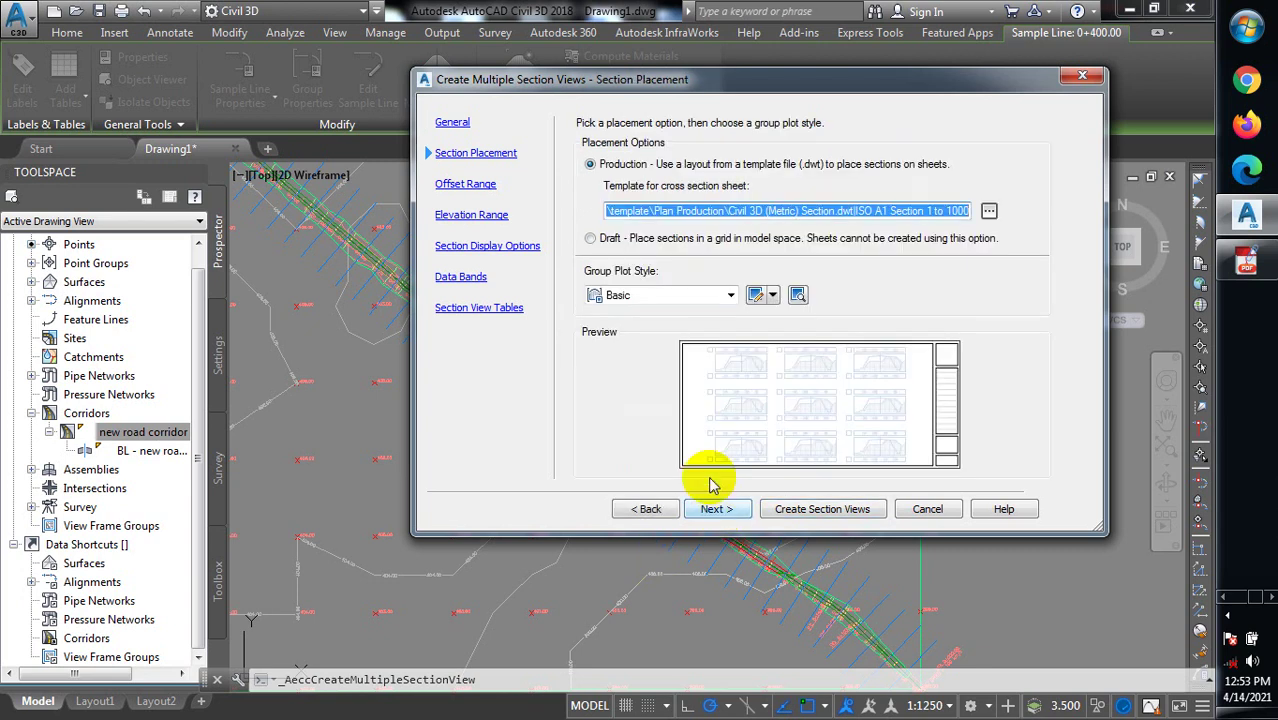
pyautogui.click(592, 238)
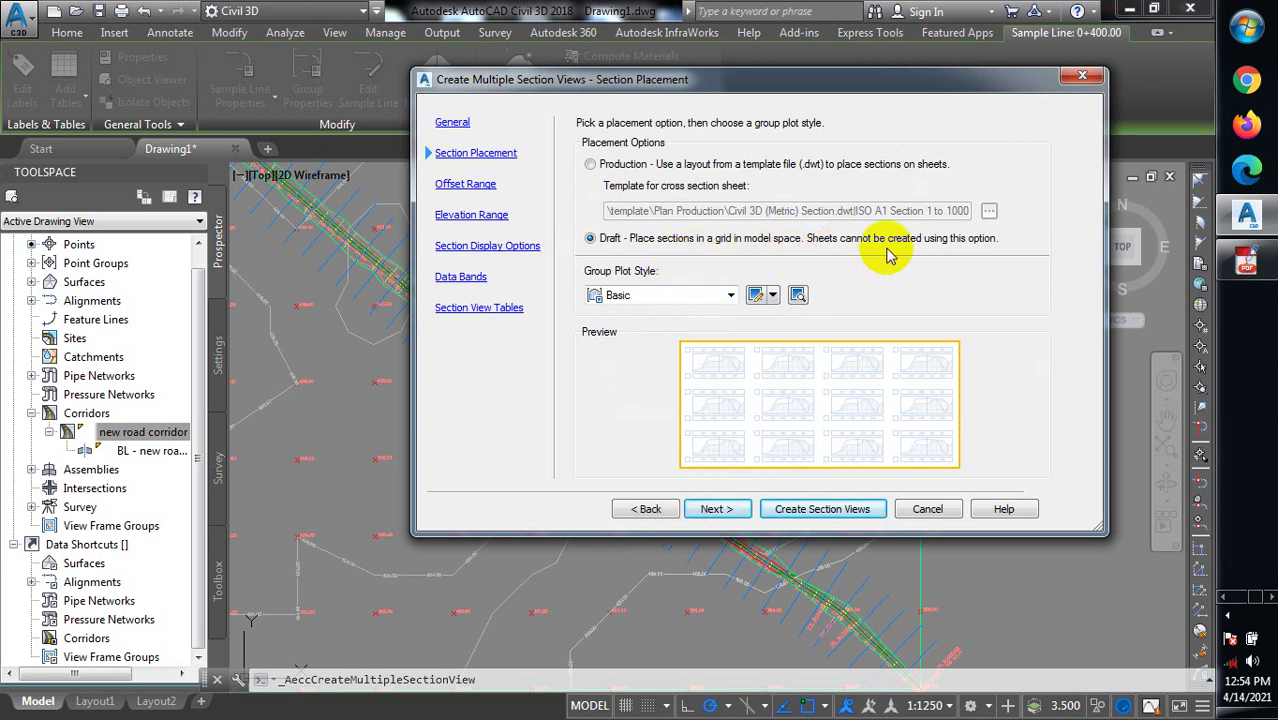
pyautogui.click(591, 165)
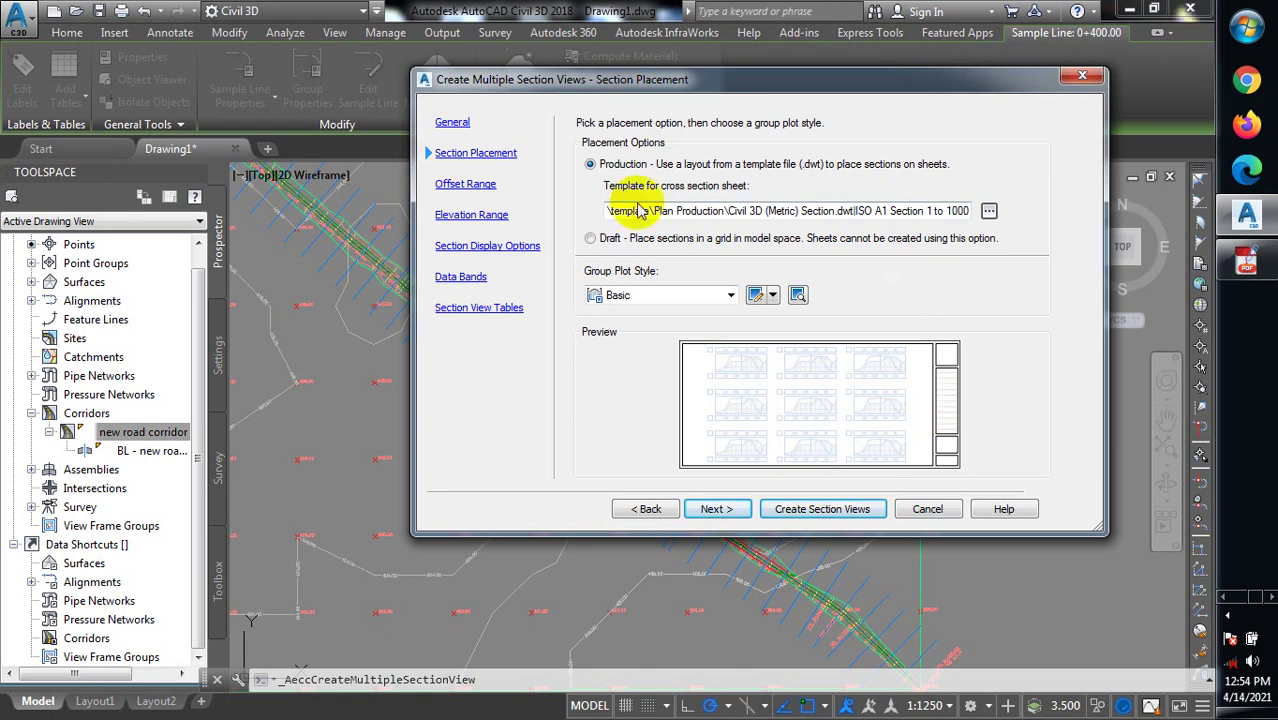
pyautogui.click(590, 238)
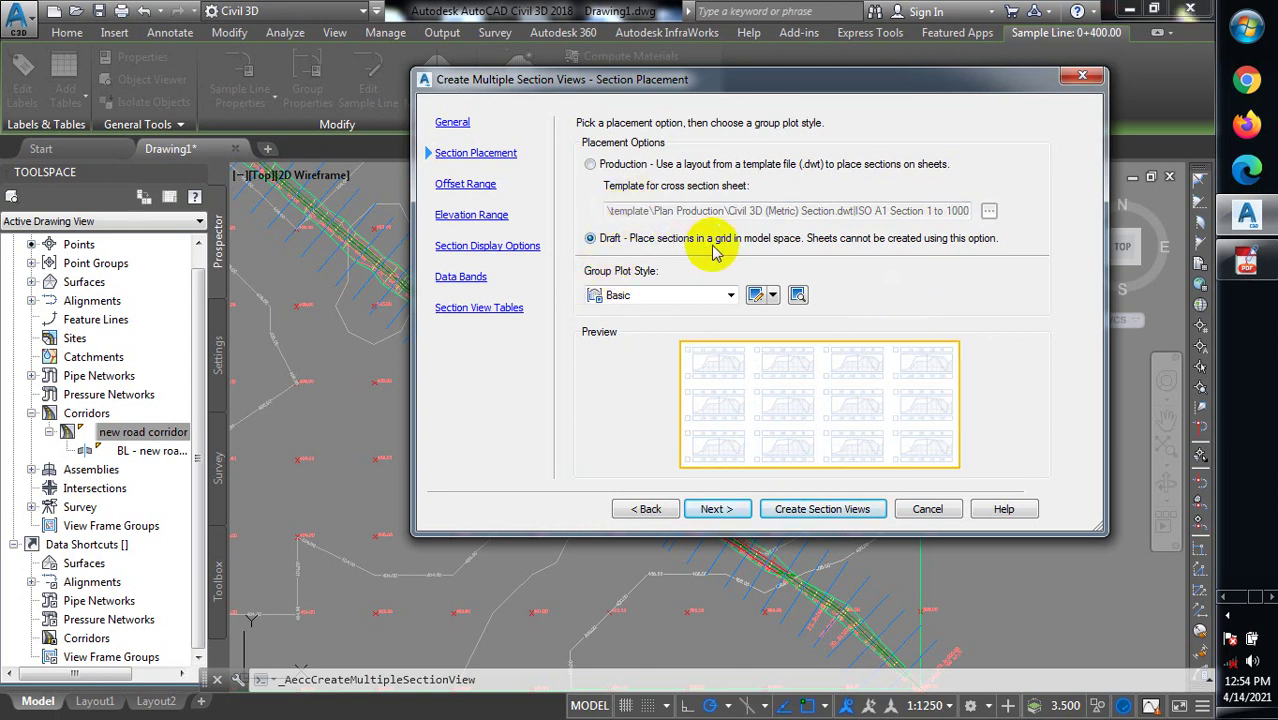
# Accept the automatic offset range, elevation range and section display defaults
pyautogui.click(716, 509)
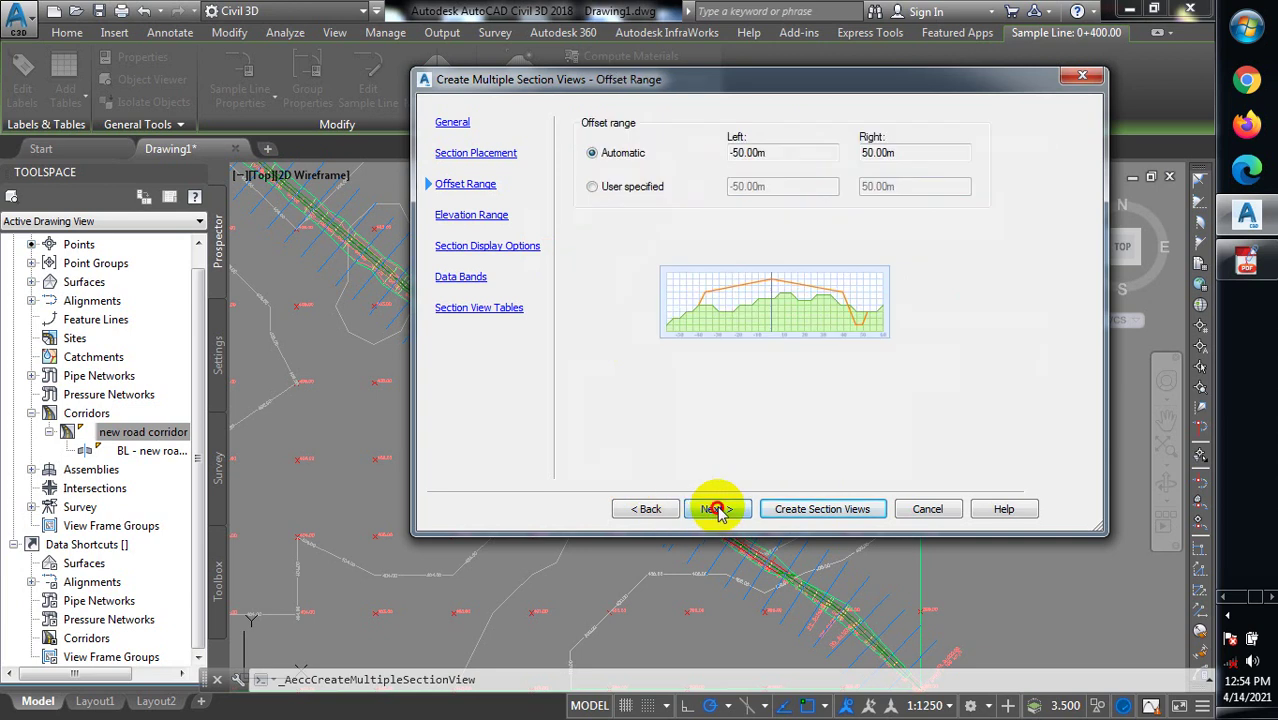
pyautogui.click(716, 509)
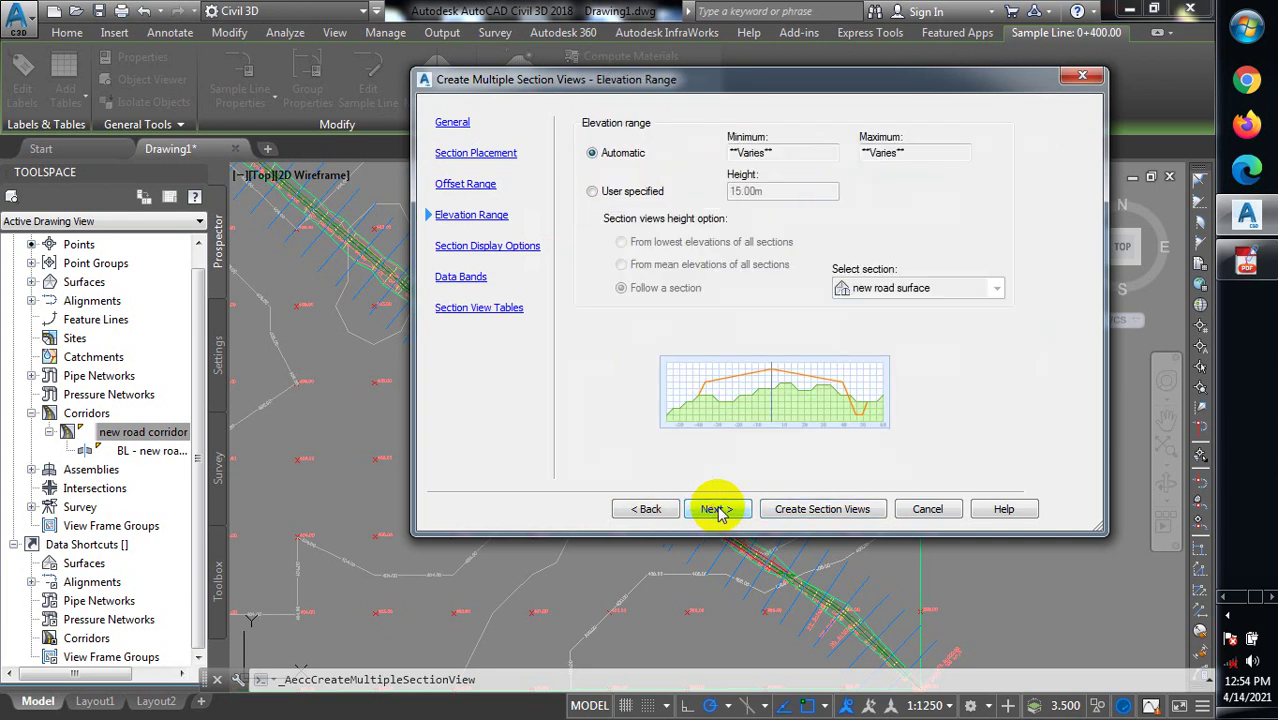
pyautogui.click(716, 509)
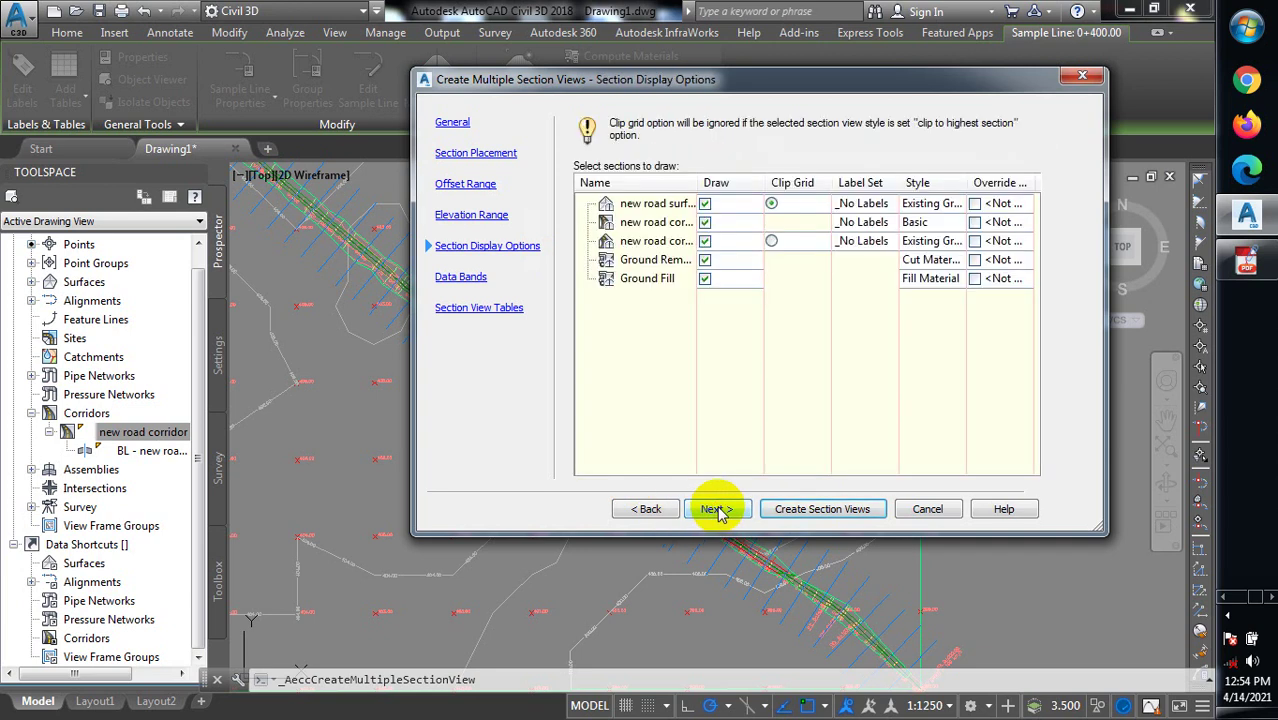
pyautogui.click(716, 509)
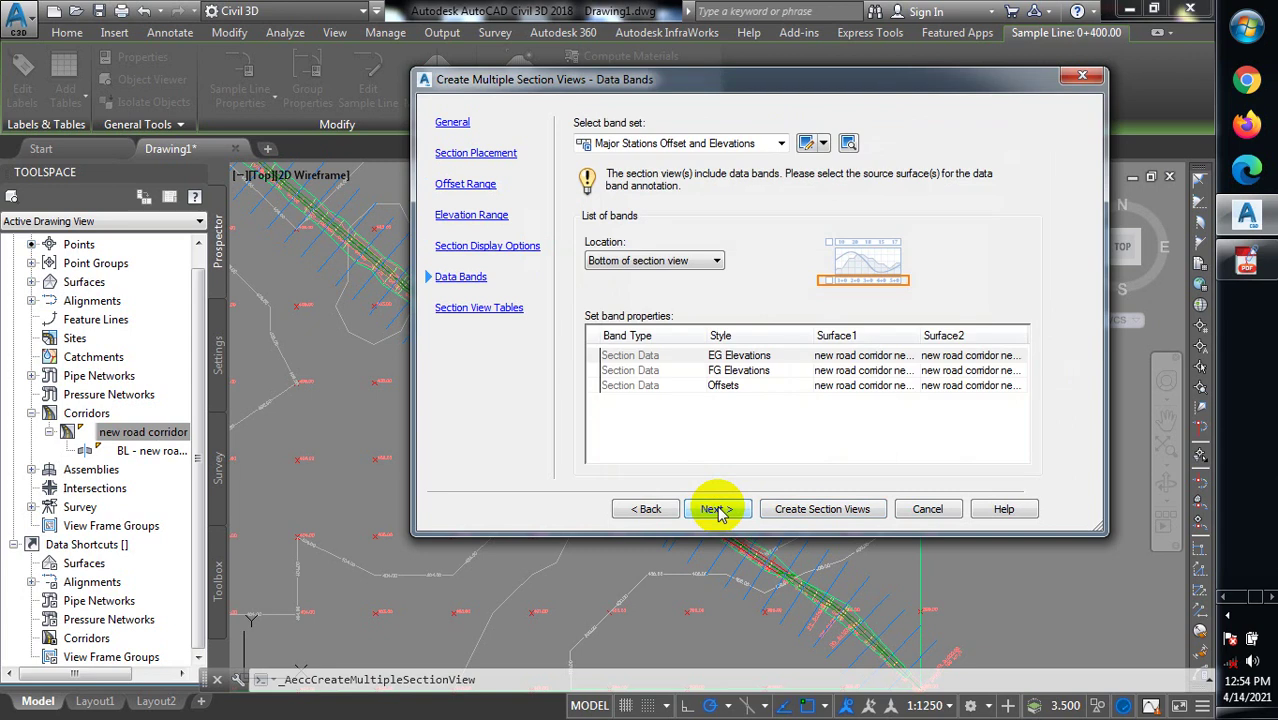
# Keep the Major Stations Offset and Elevations band set for the data bands
pyautogui.click(719, 145)
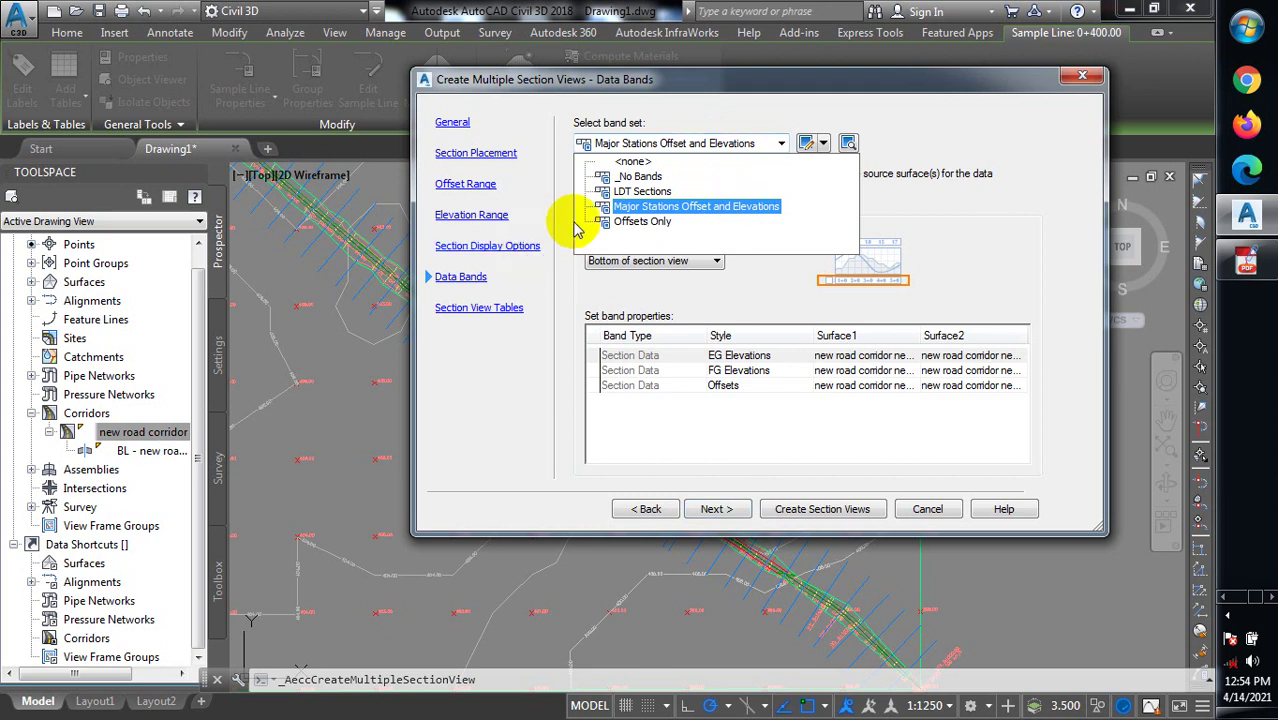
pyautogui.click(655, 176)
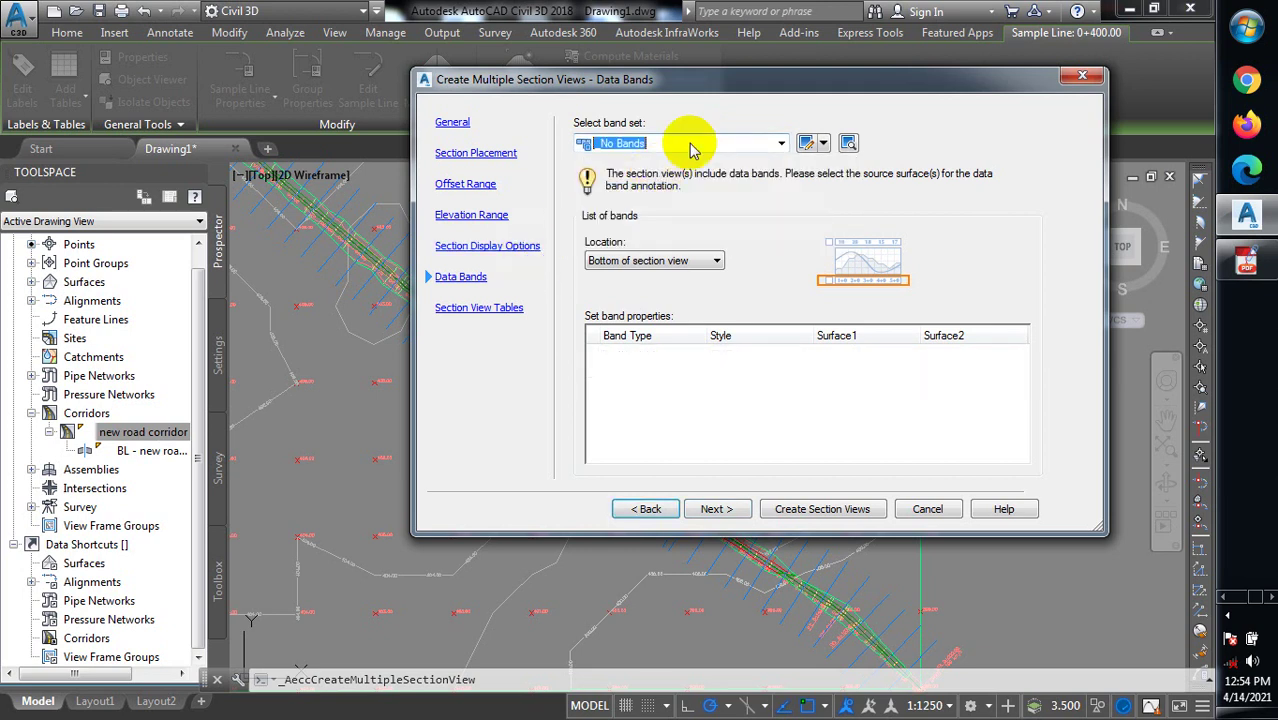
pyautogui.click(692, 146)
pyautogui.click(686, 207)
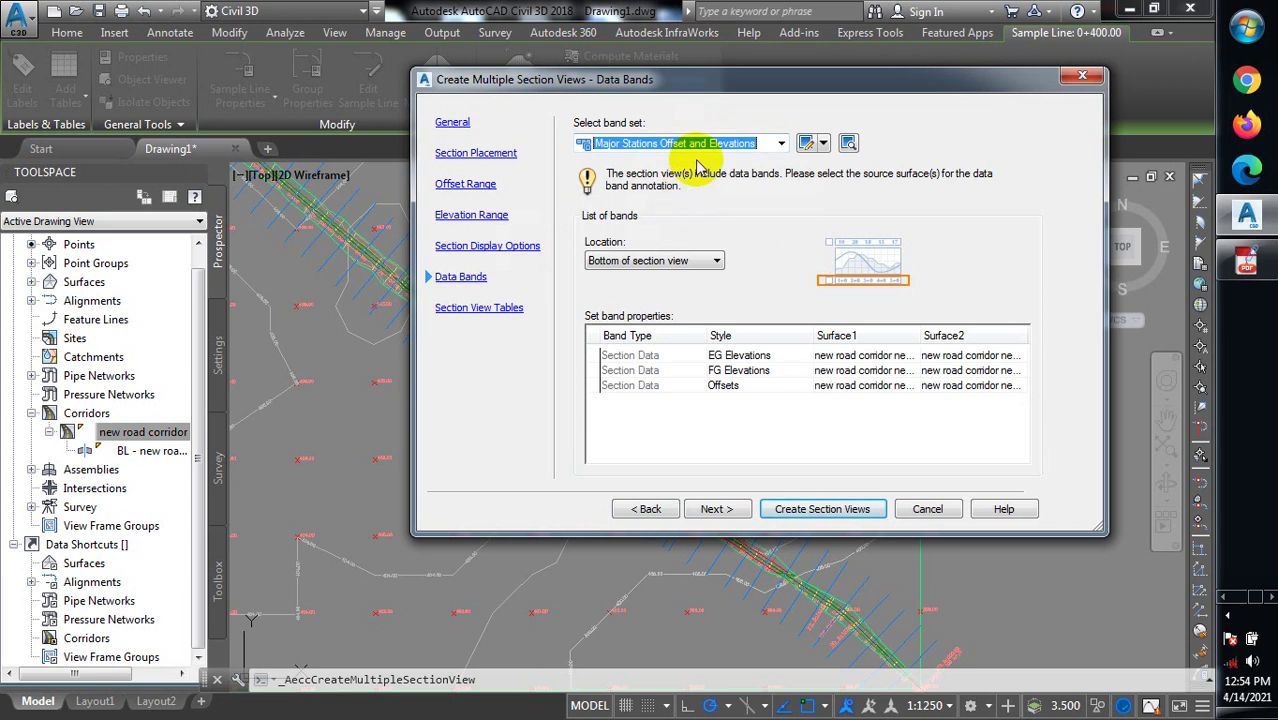
pyautogui.click(735, 145)
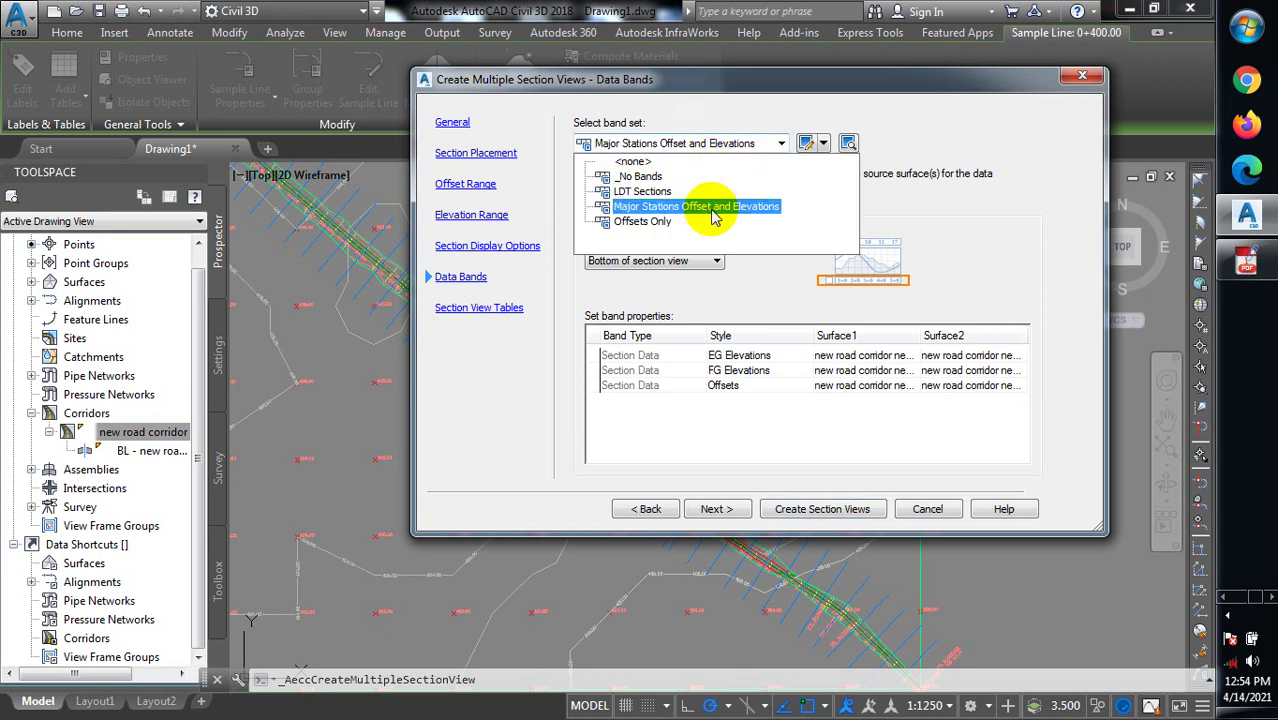
pyautogui.click(714, 212)
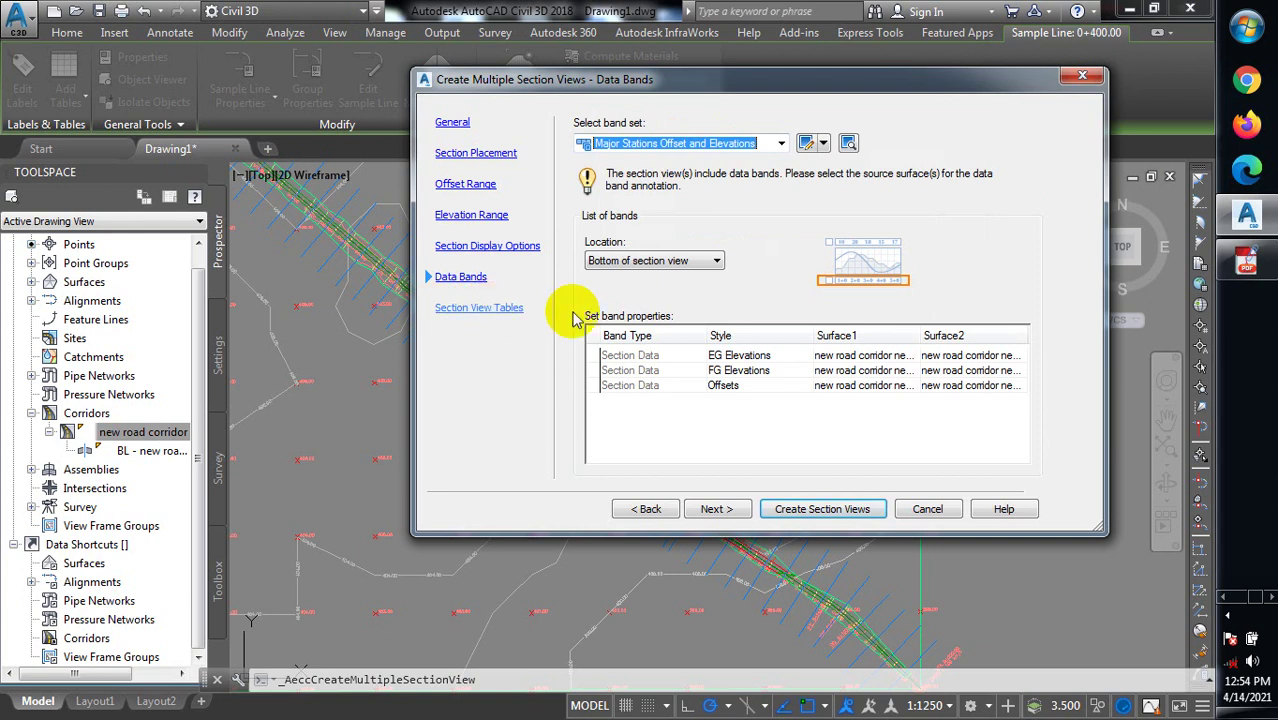
# Create the section views, setting the grid origin at an empty spot below the profile view
pyautogui.click(741, 511)
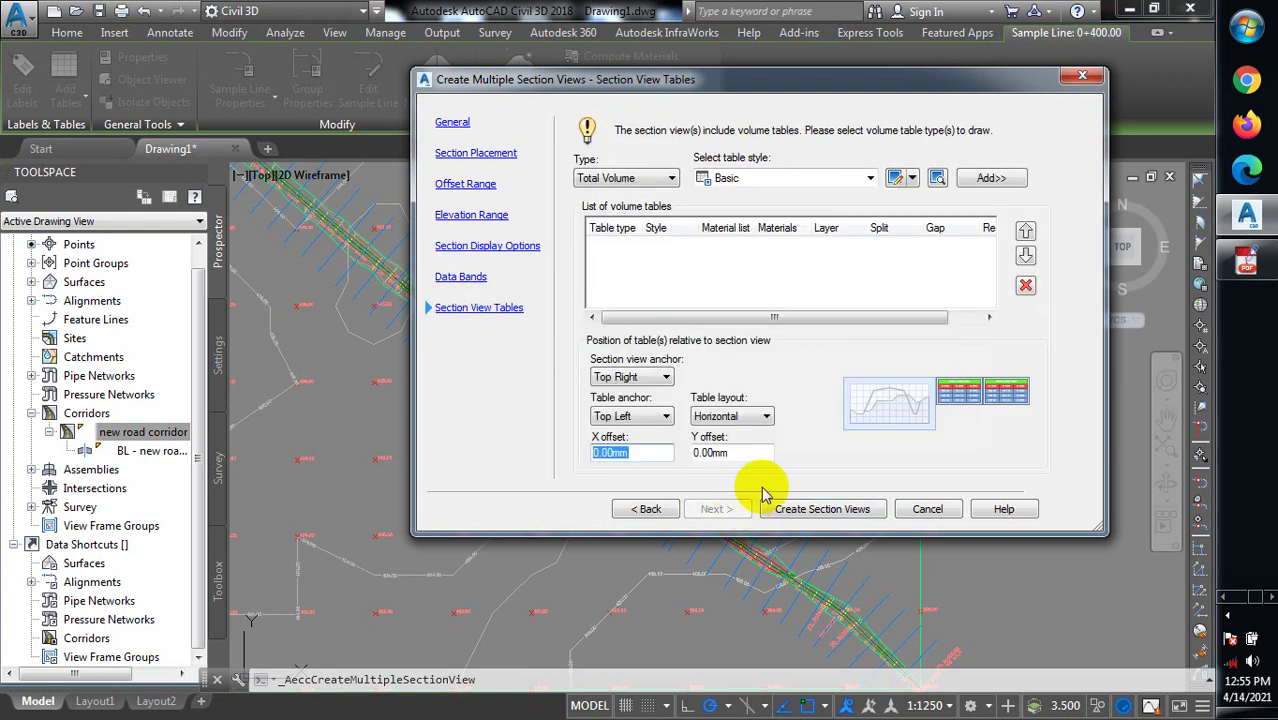
pyautogui.click(826, 519)
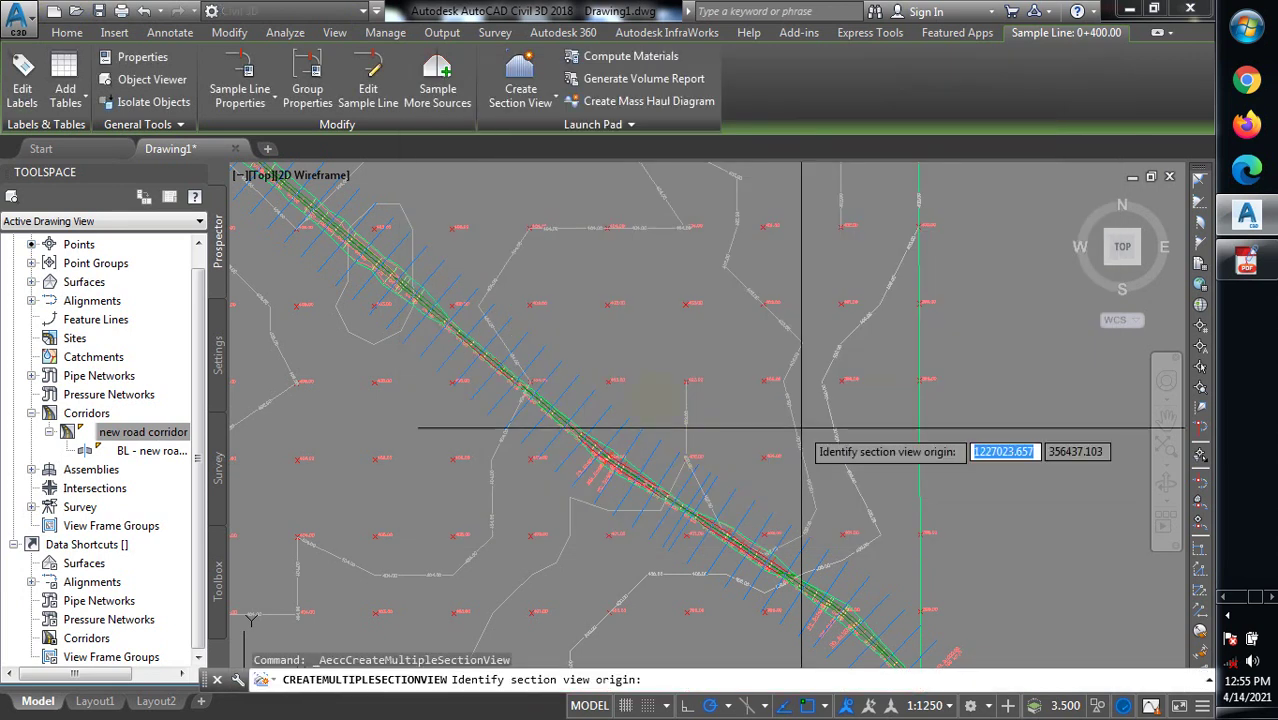
pyautogui.scroll(-5, 455, 345)
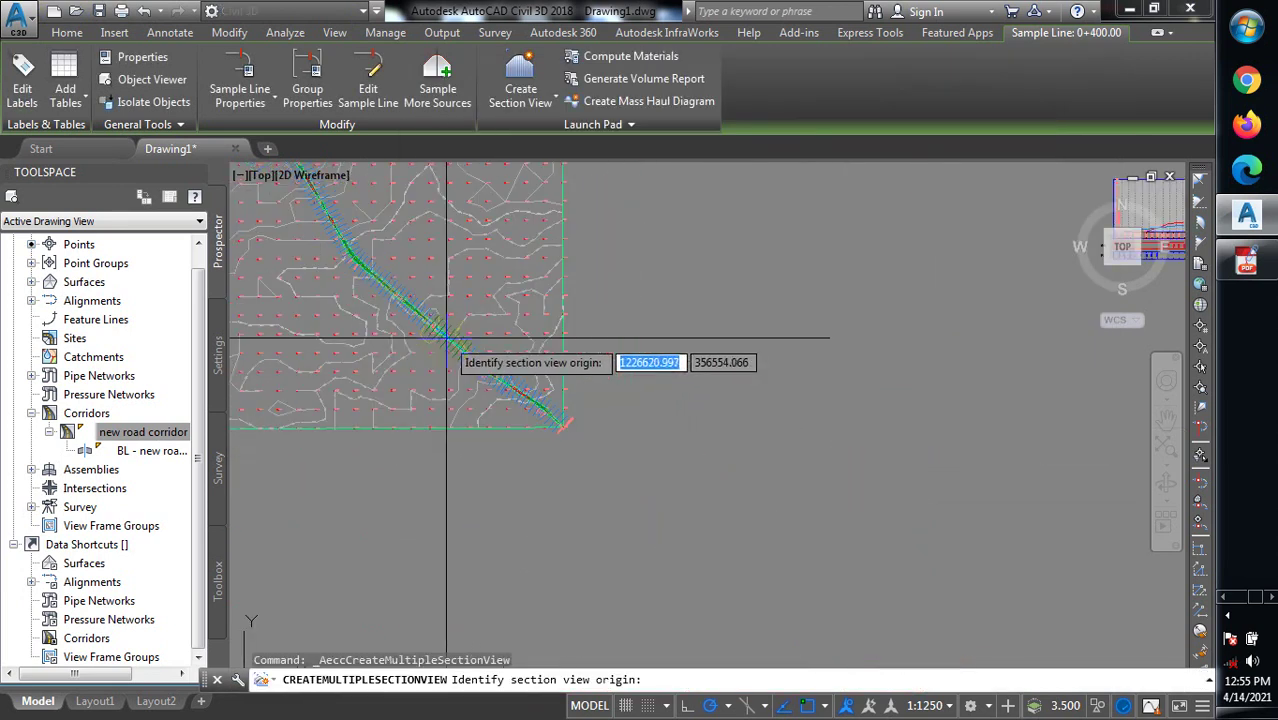
pyautogui.scroll(-3, 450, 345)
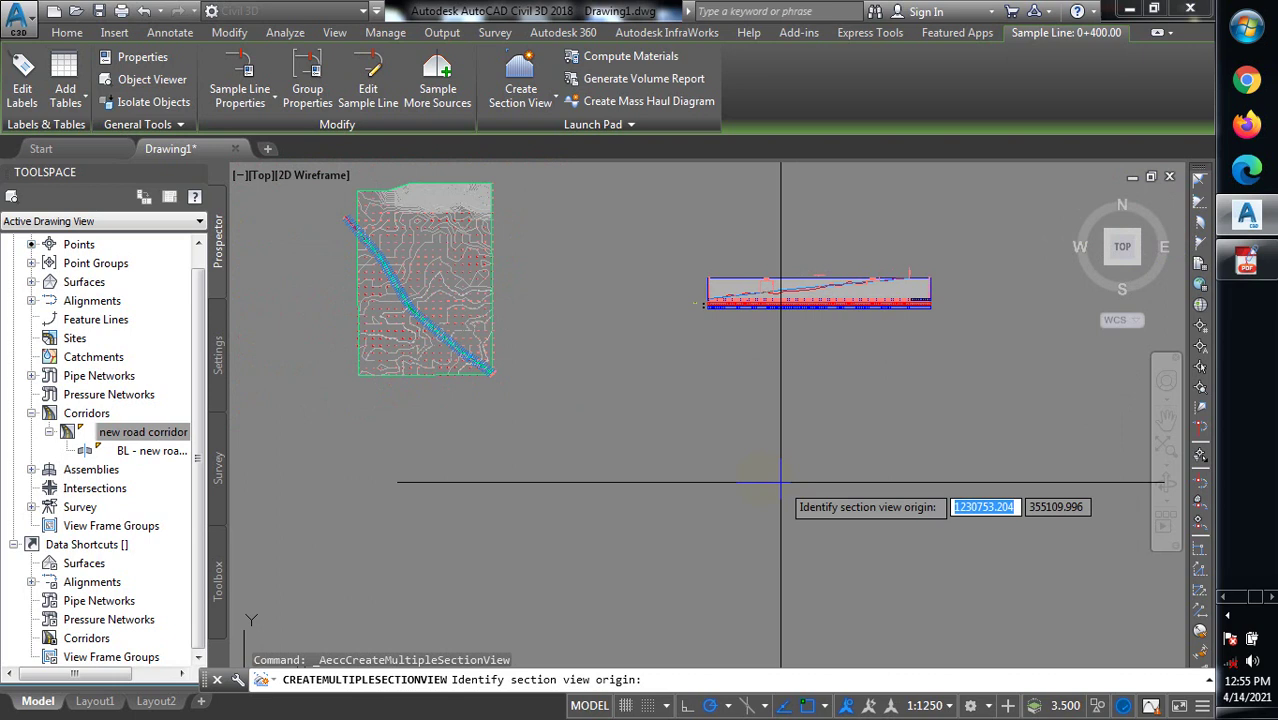
pyautogui.scroll(2, 775, 478)
pyautogui.click(690, 362)
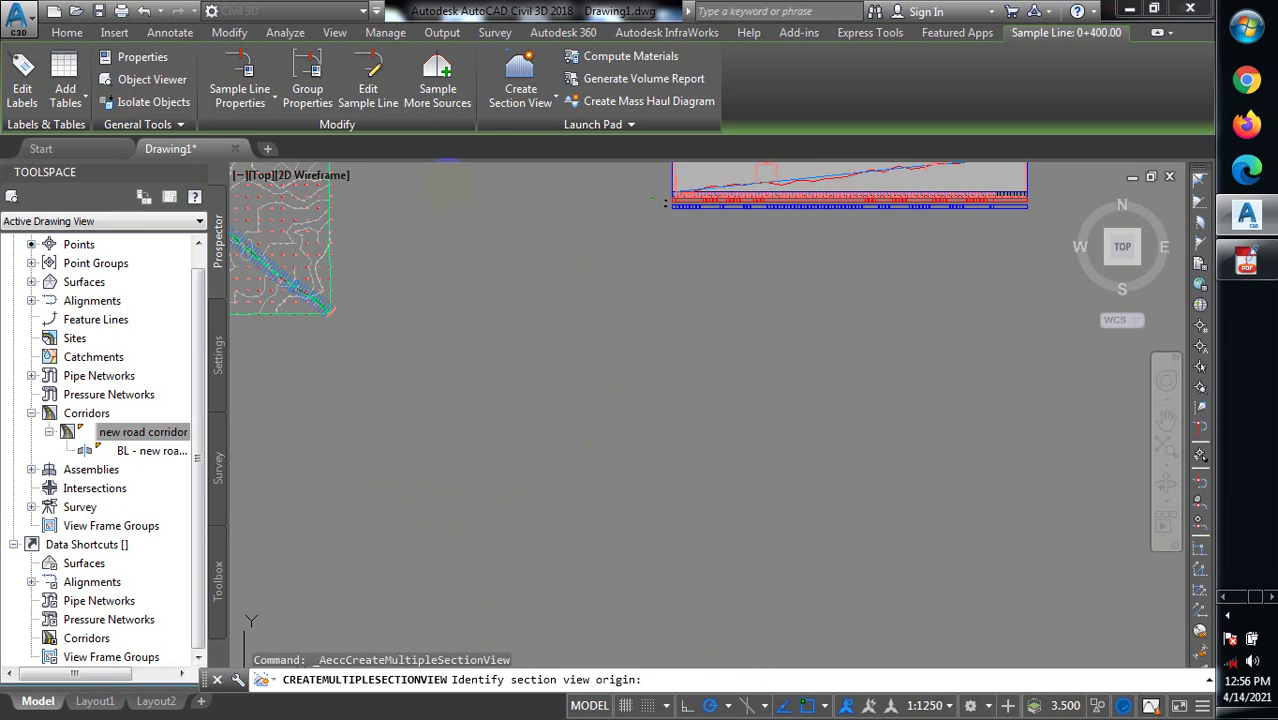
# Place the grid of 25 m station section views below the profile view and zoom in on them
pyautogui.click(691, 360)
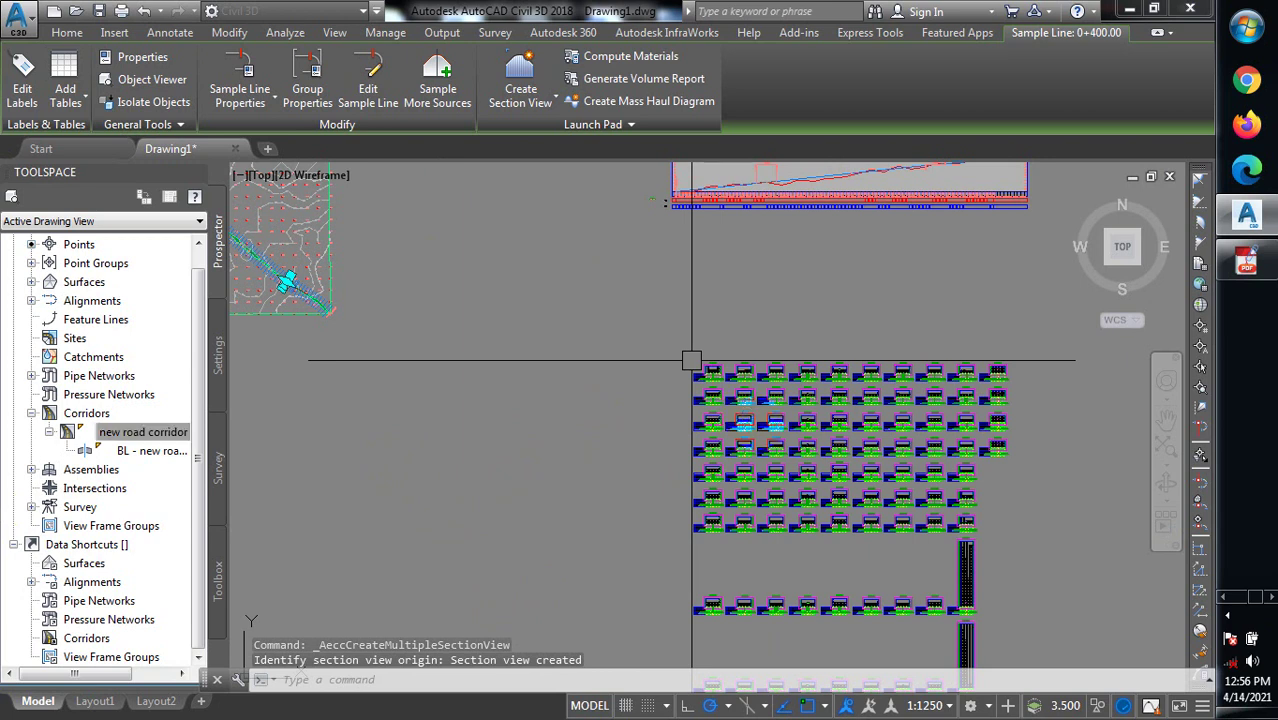
pyautogui.scroll(2, 750, 422)
pyautogui.scroll(3, 701, 370)
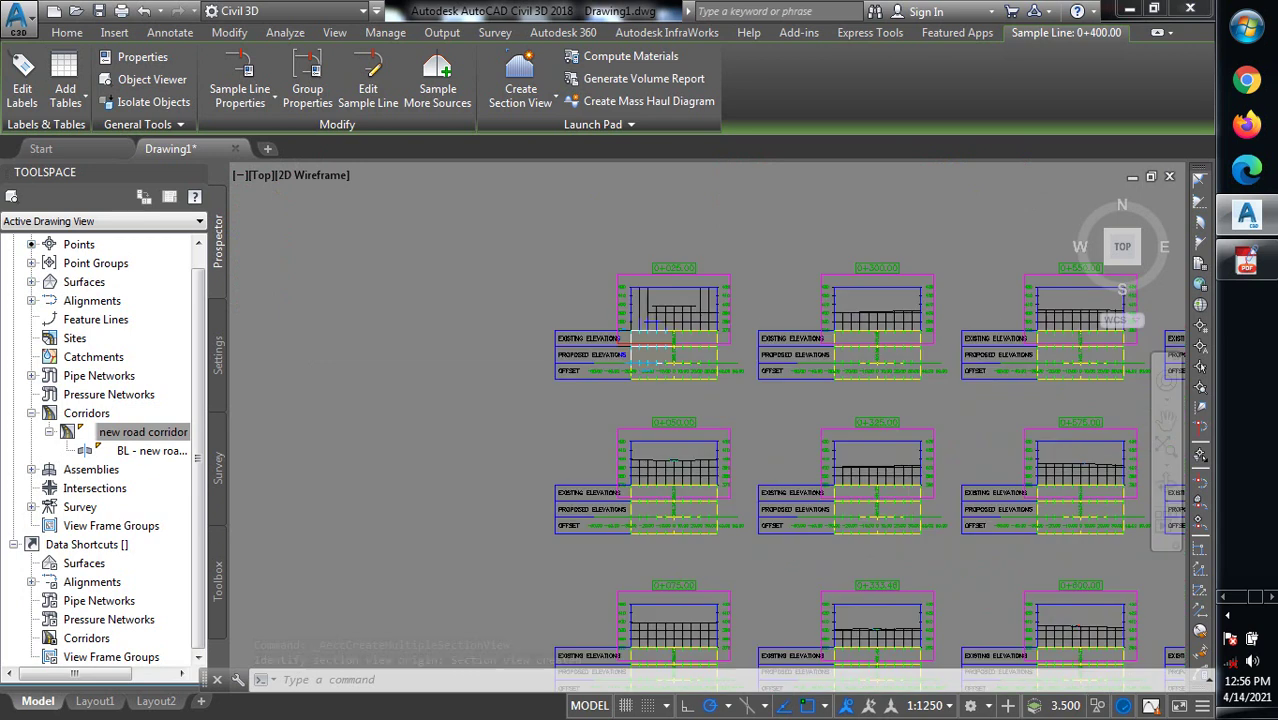
pyautogui.scroll(3, 650, 345)
pyautogui.scroll(2, 662, 300)
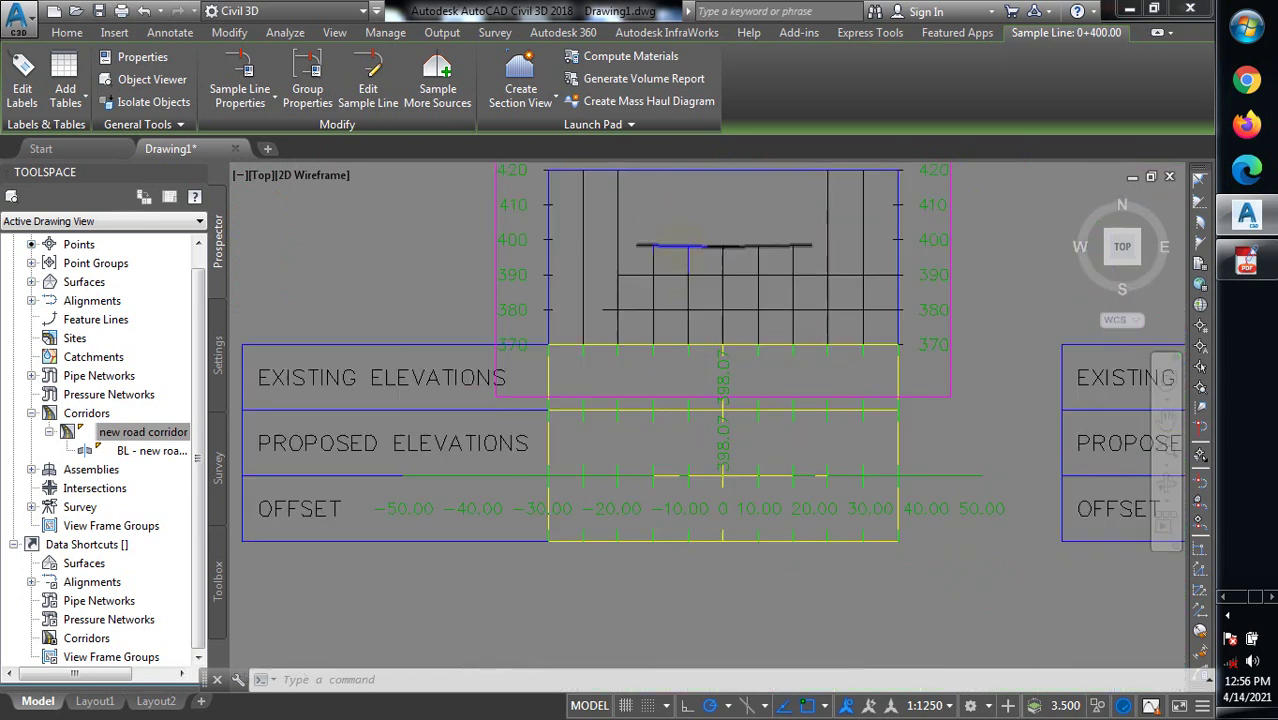
pyautogui.scroll(3, 670, 290)
pyautogui.scroll(2, 772, 256)
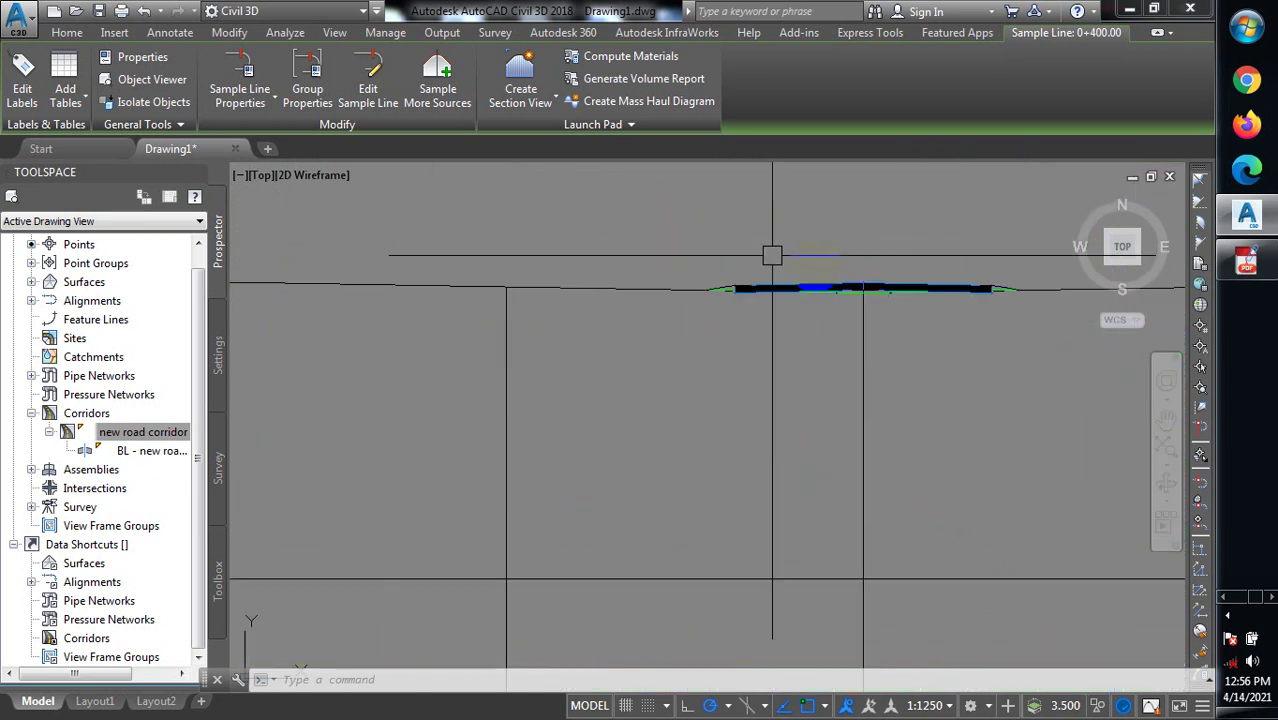
pyautogui.scroll(4, 760, 290)
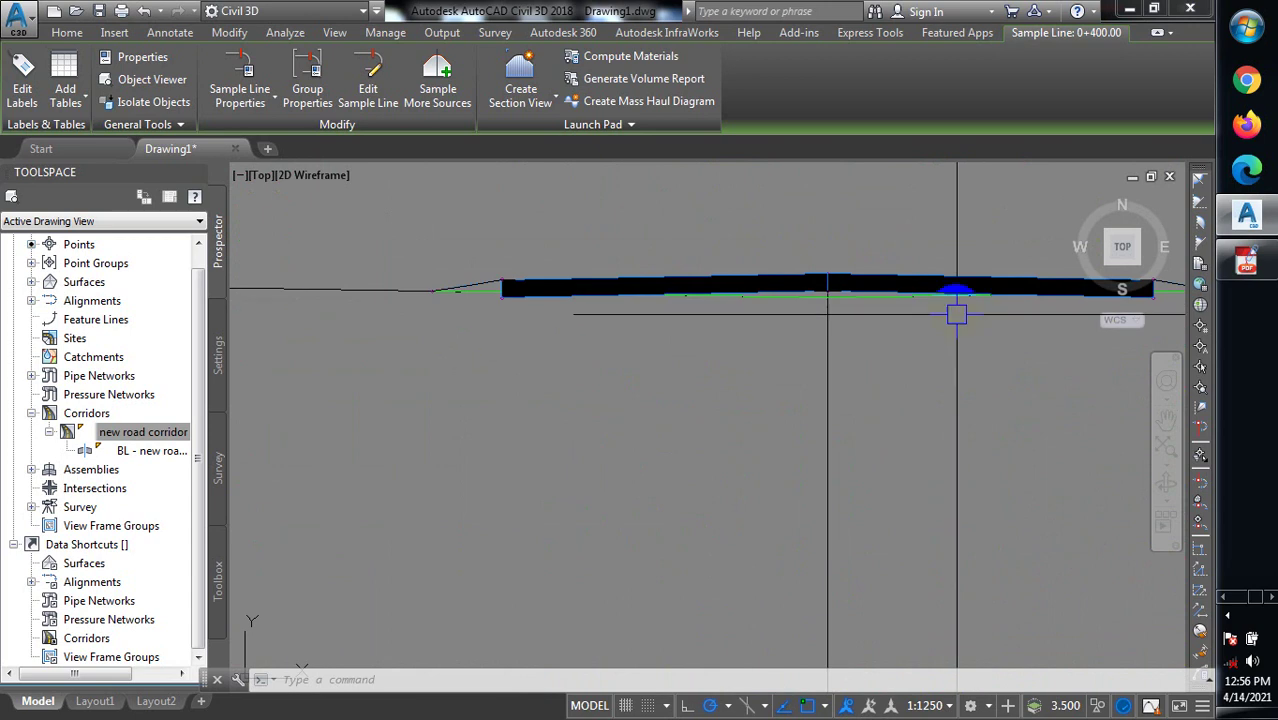
pyautogui.scroll(-1, 748, 290)
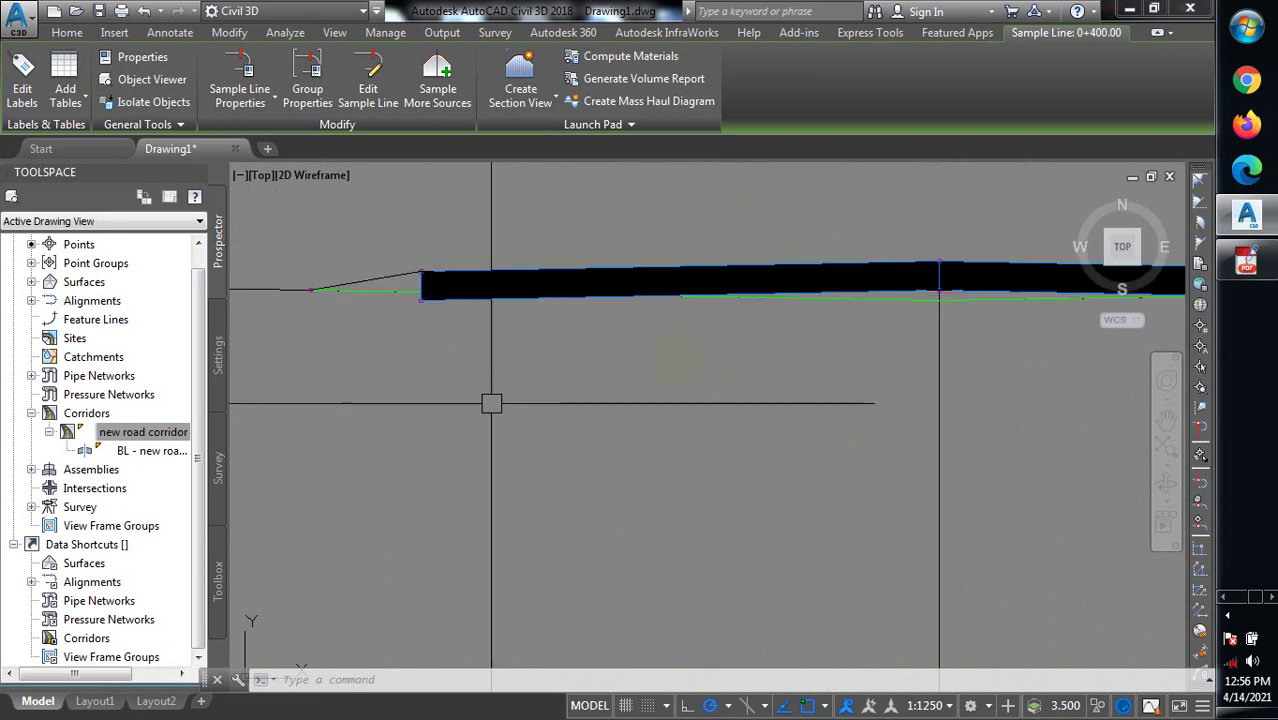
pyautogui.scroll(1, 773, 336)
pyautogui.scroll(3, 472, 316)
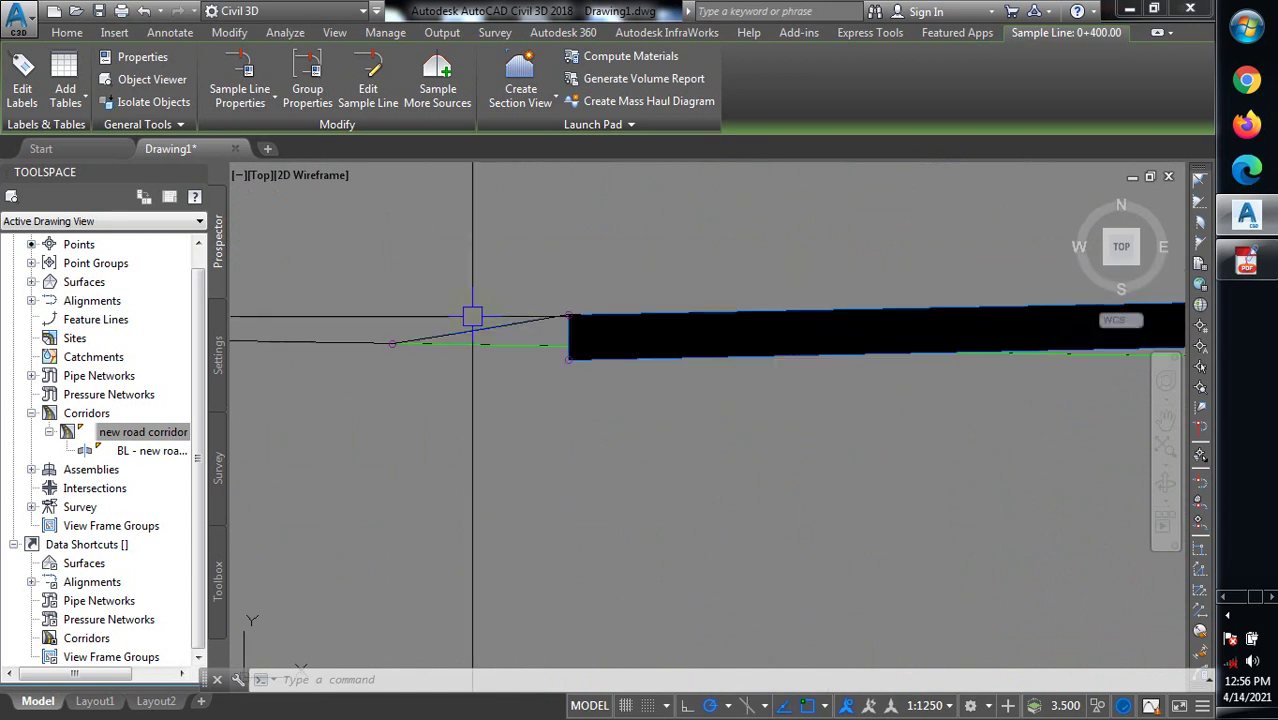
pyautogui.scroll(-3, 383, 338)
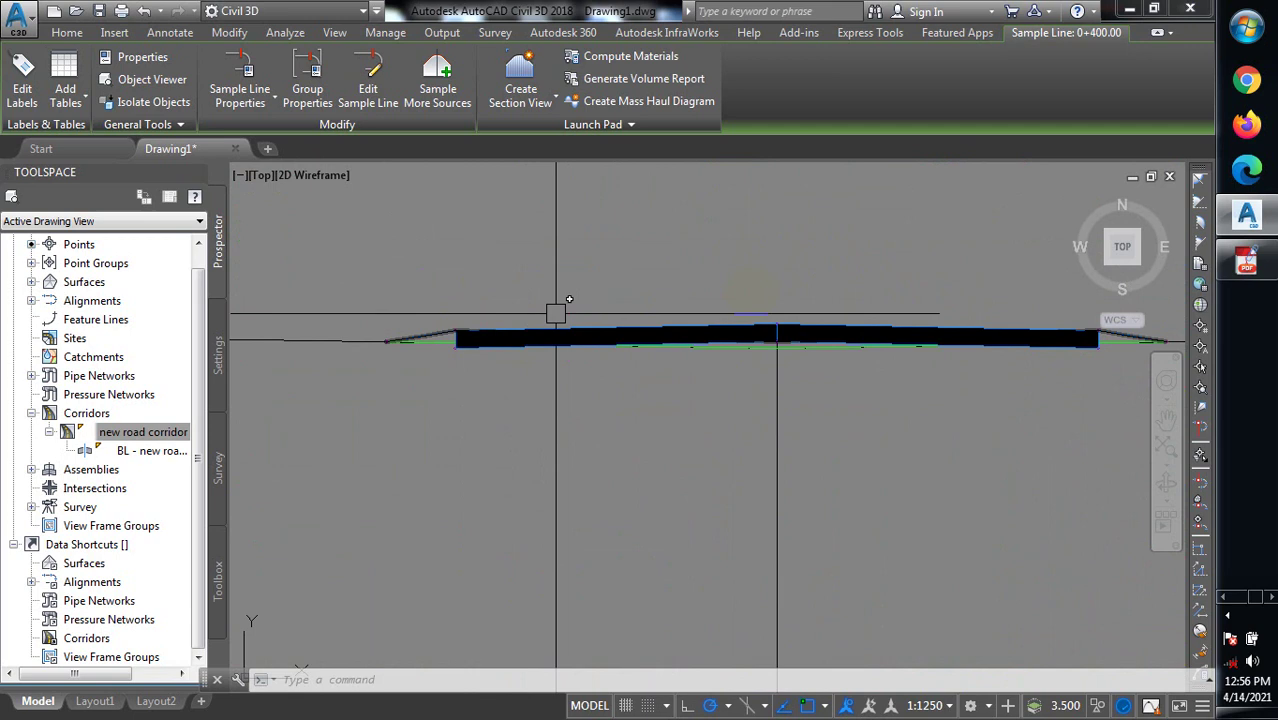
pyautogui.scroll(3, 981, 346)
pyautogui.scroll(-5, 981, 346)
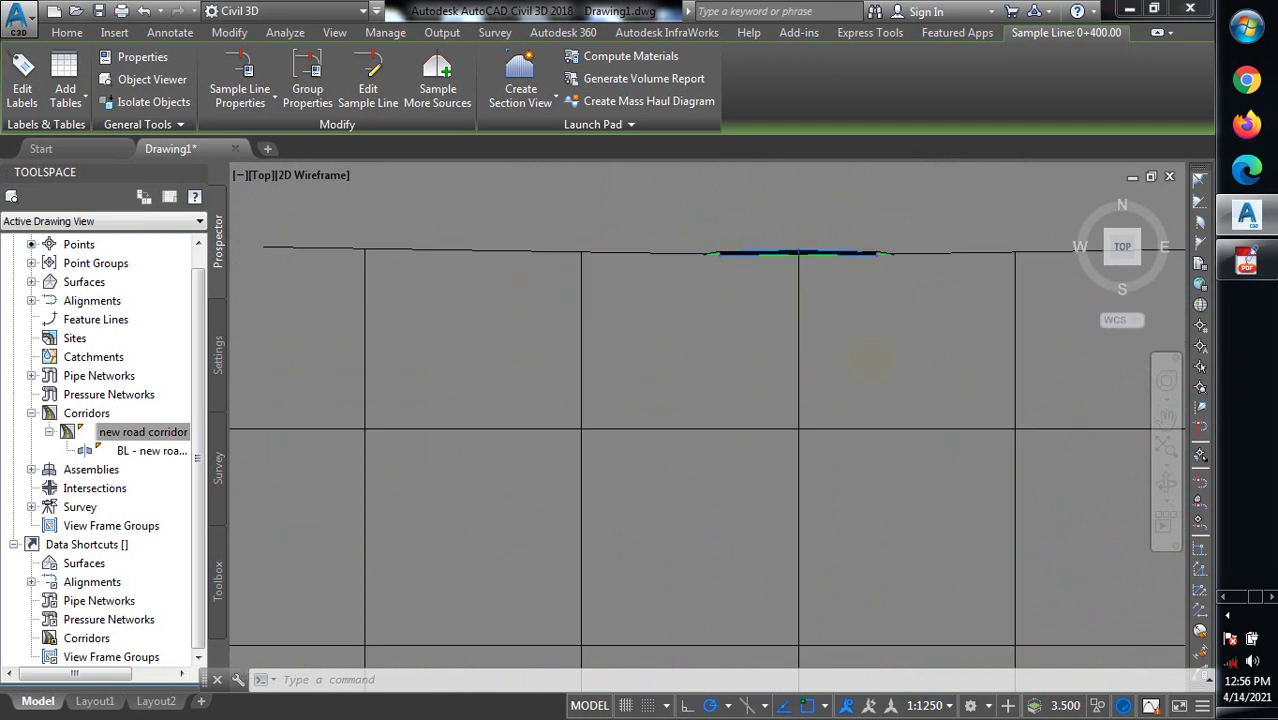
pyautogui.scroll(3, 850, 477)
pyautogui.scroll(-4, 850, 477)
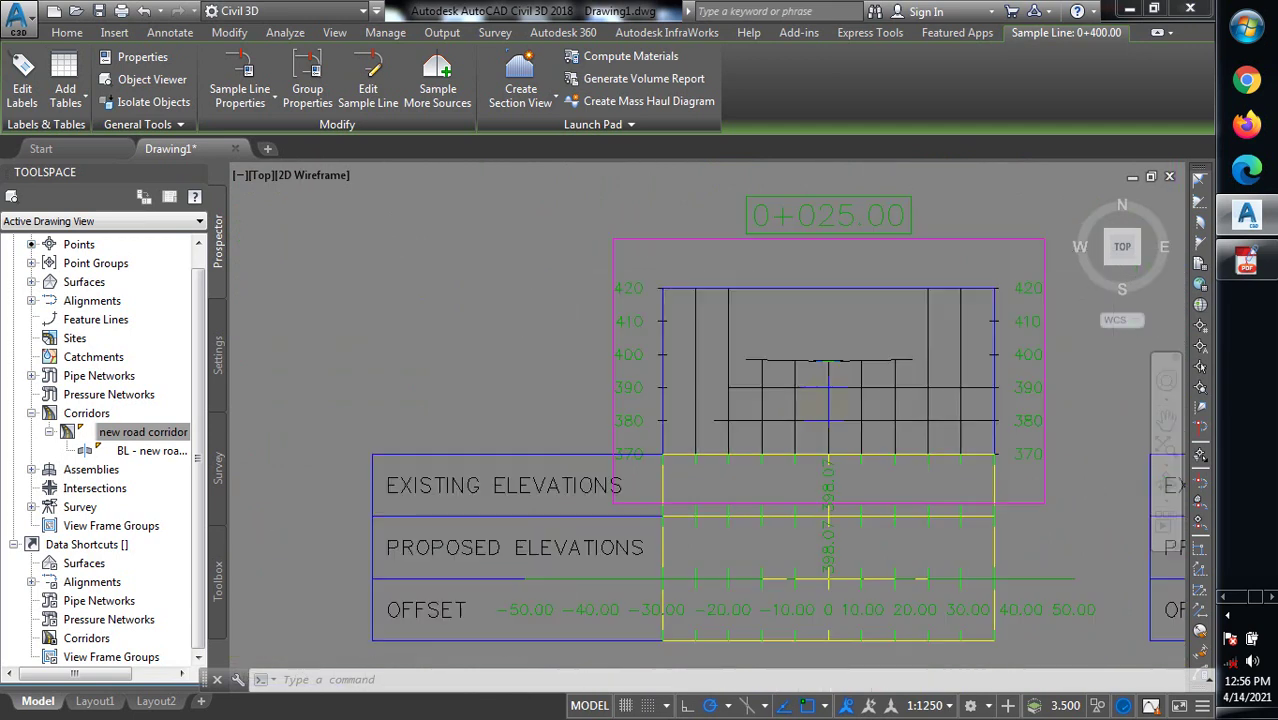
pyautogui.scroll(2, 850, 477)
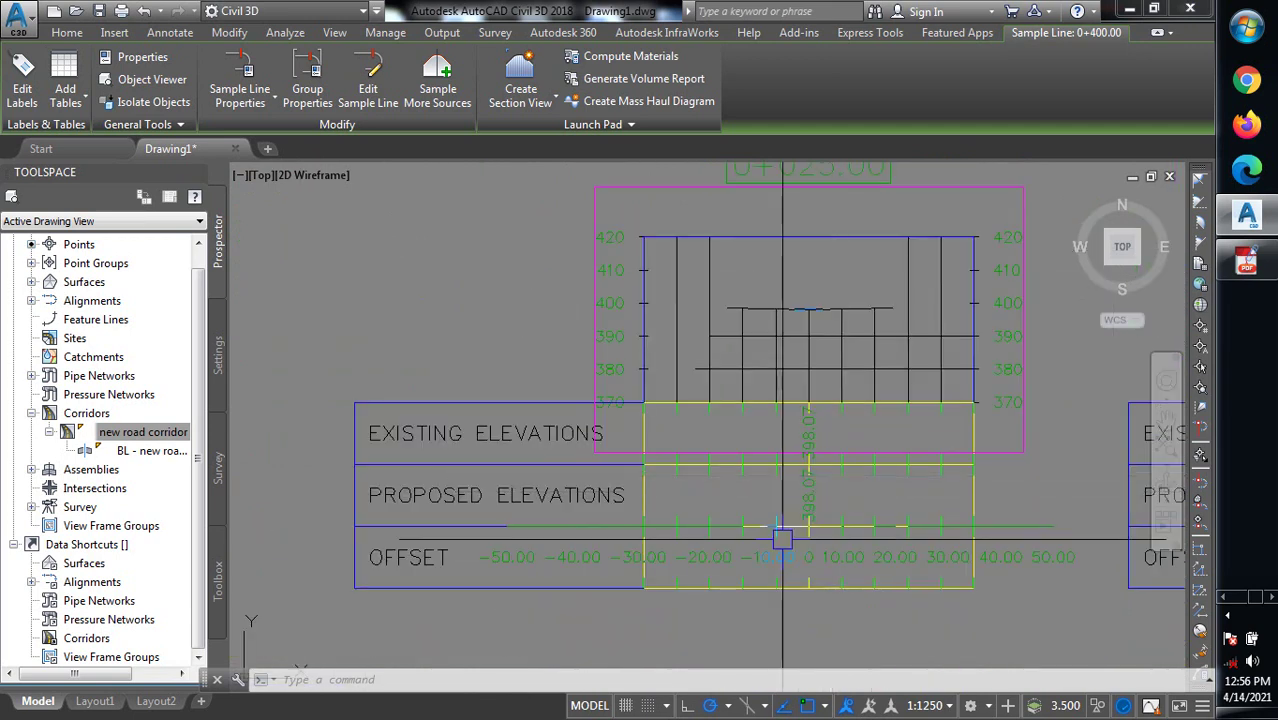
pyautogui.scroll(5, 730, 507)
pyautogui.scroll(-6, 560, 480)
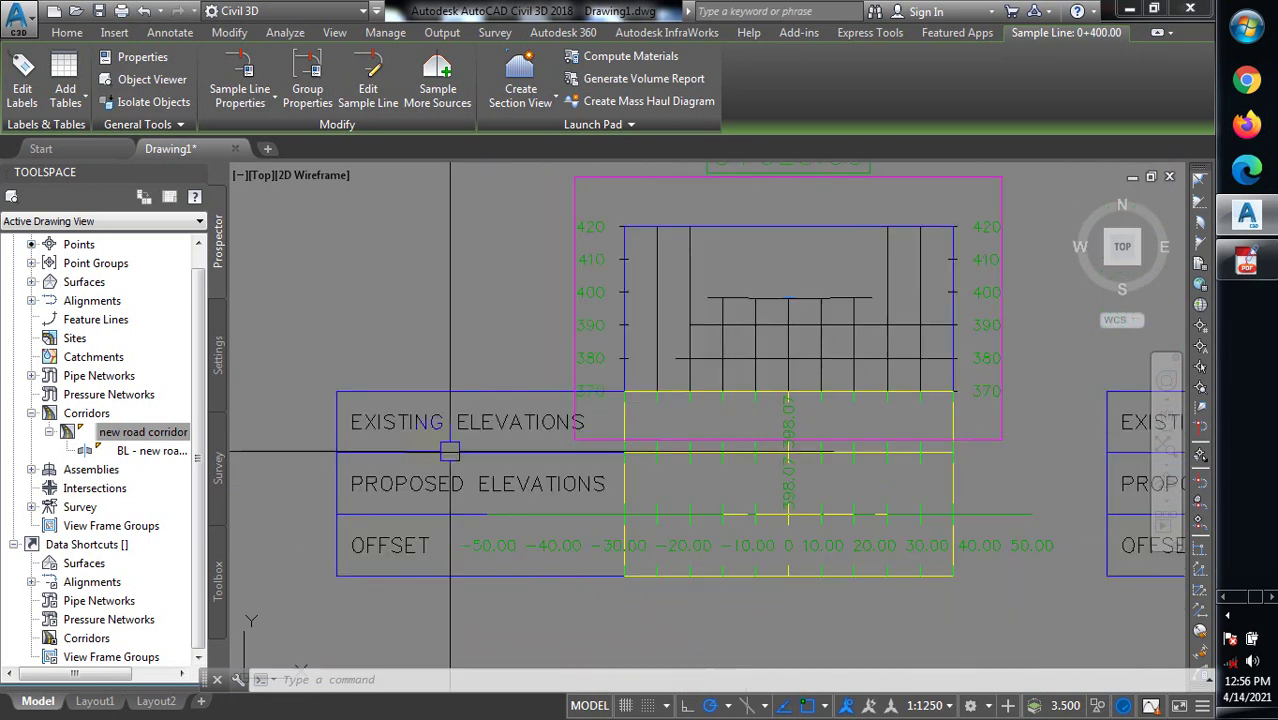
pyautogui.scroll(2, 437, 476)
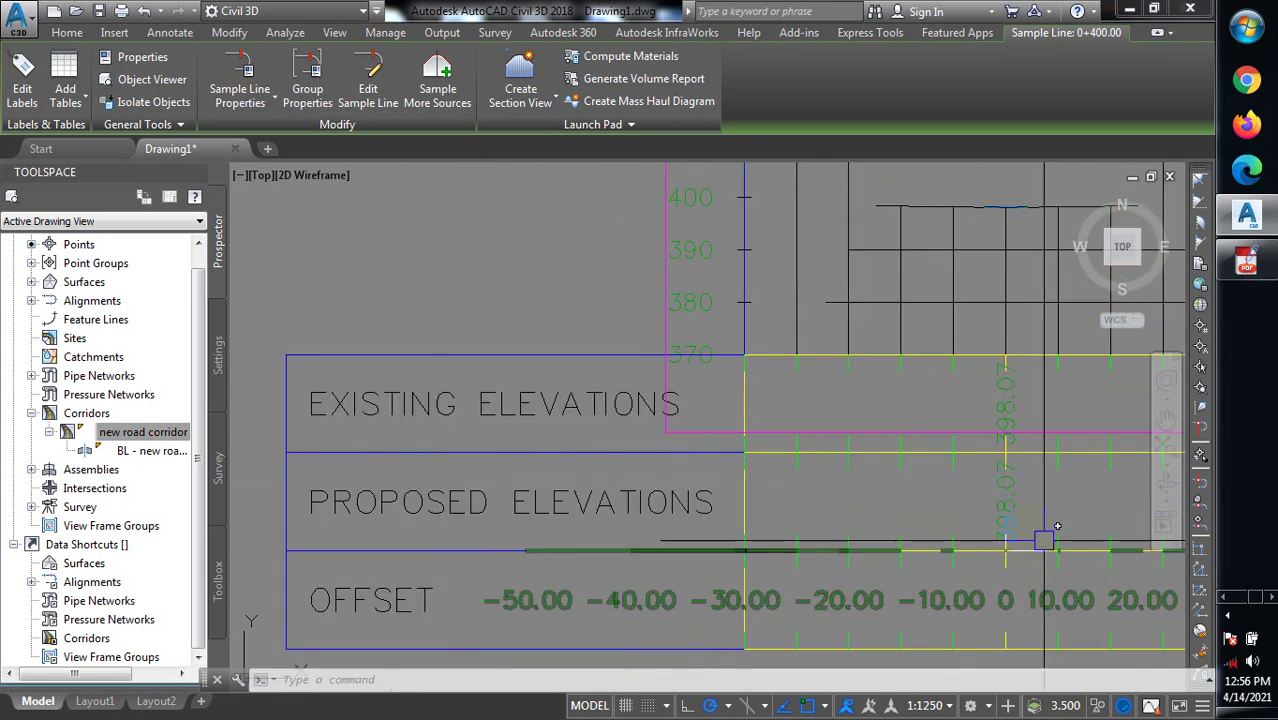
pyautogui.scroll(4, 985, 460)
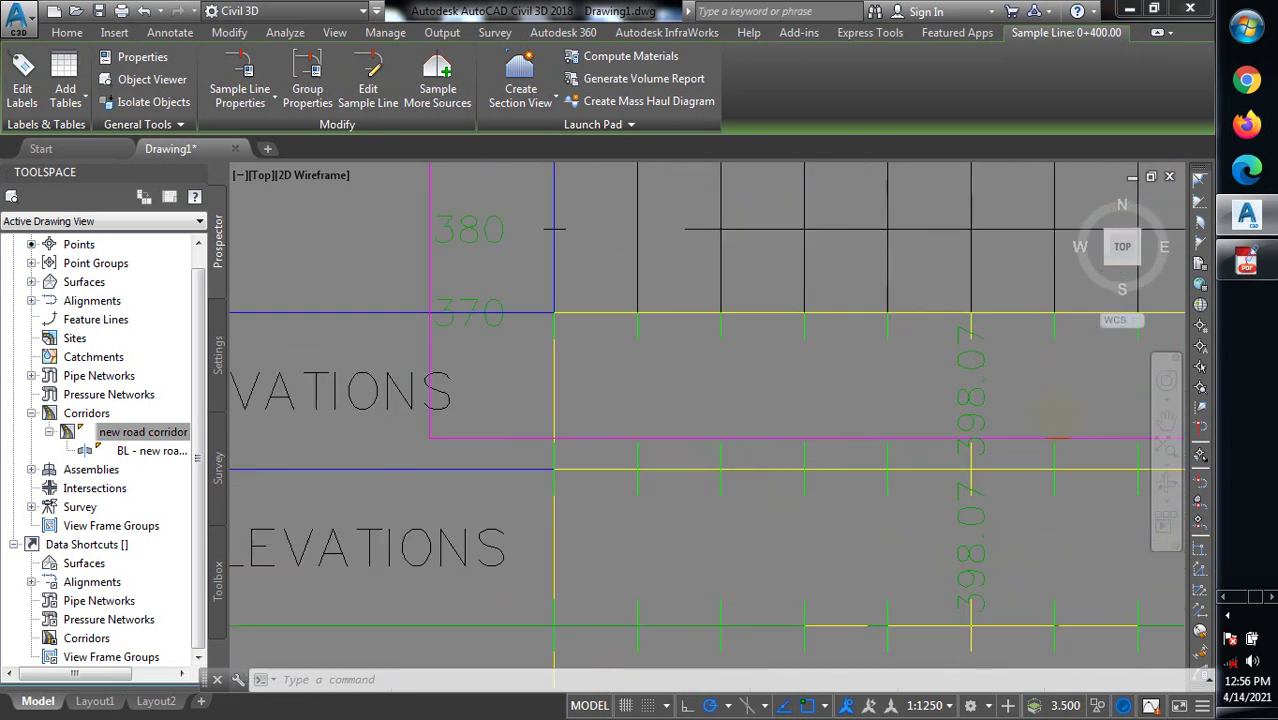
# Select a station section view to inspect its elevation and offset bands, then zoom back out
pyautogui.click(891, 410)
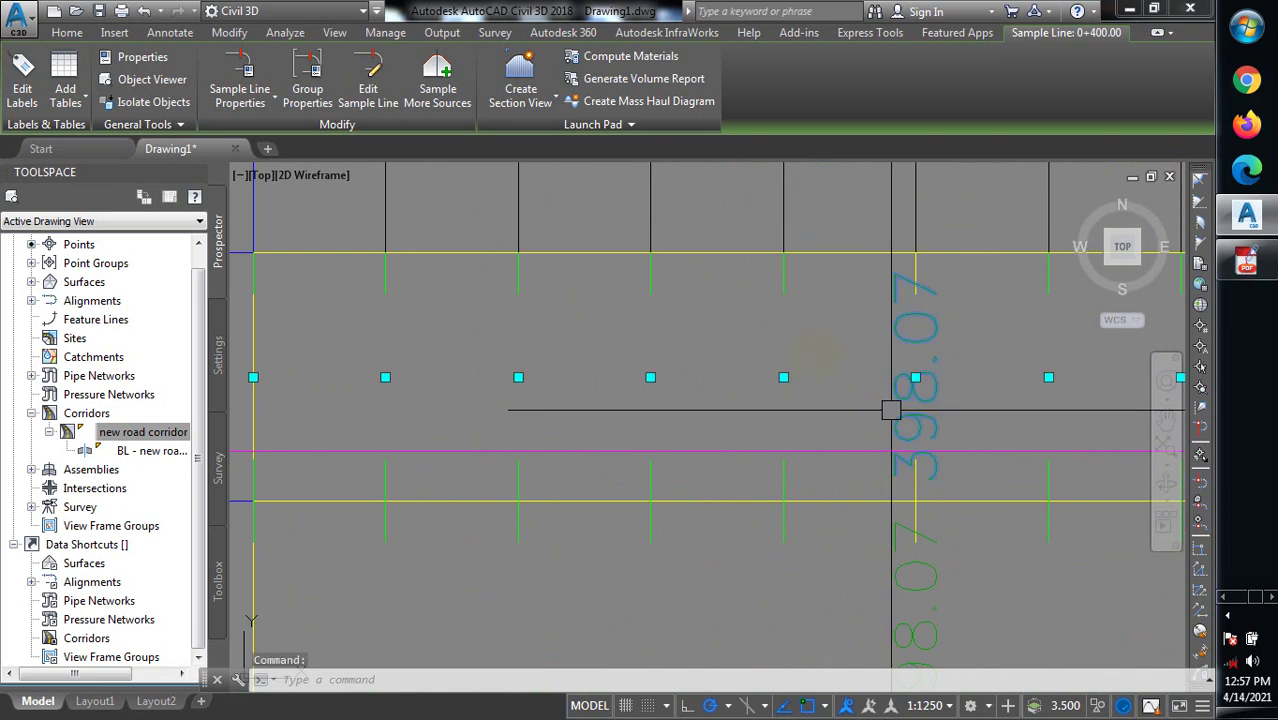
pyautogui.press('Escape')
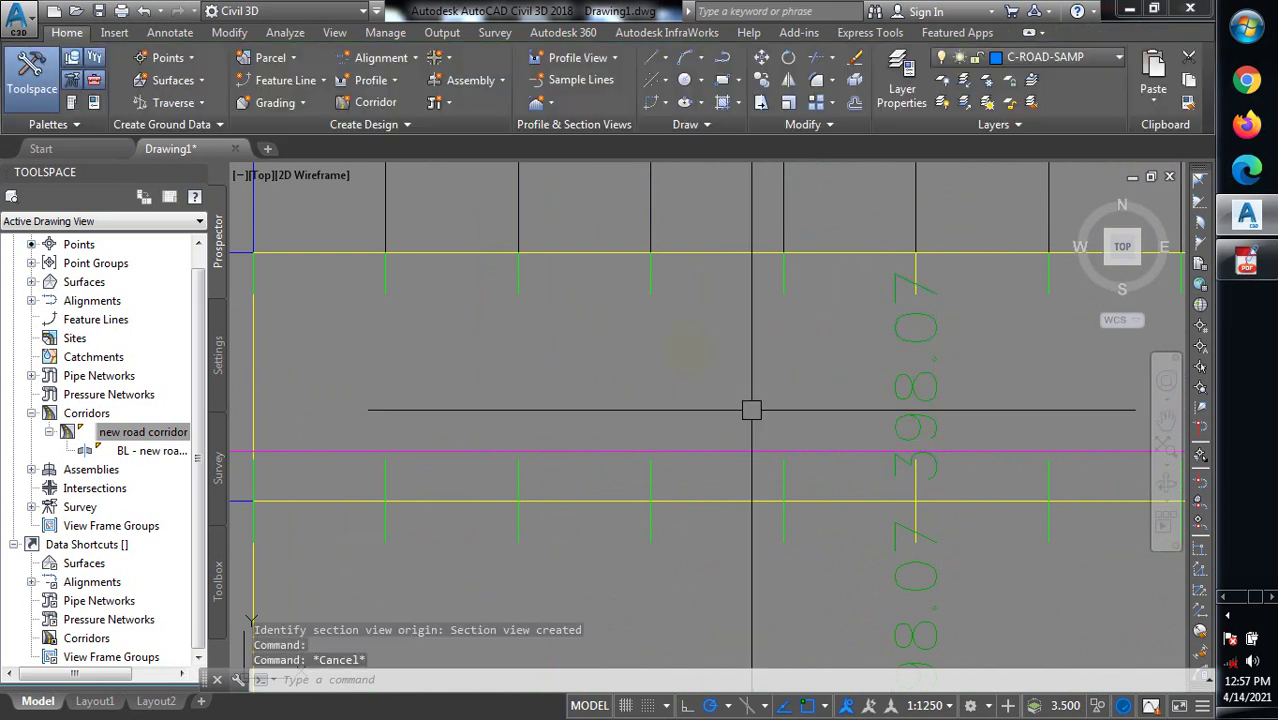
pyautogui.scroll(-6, 751, 410)
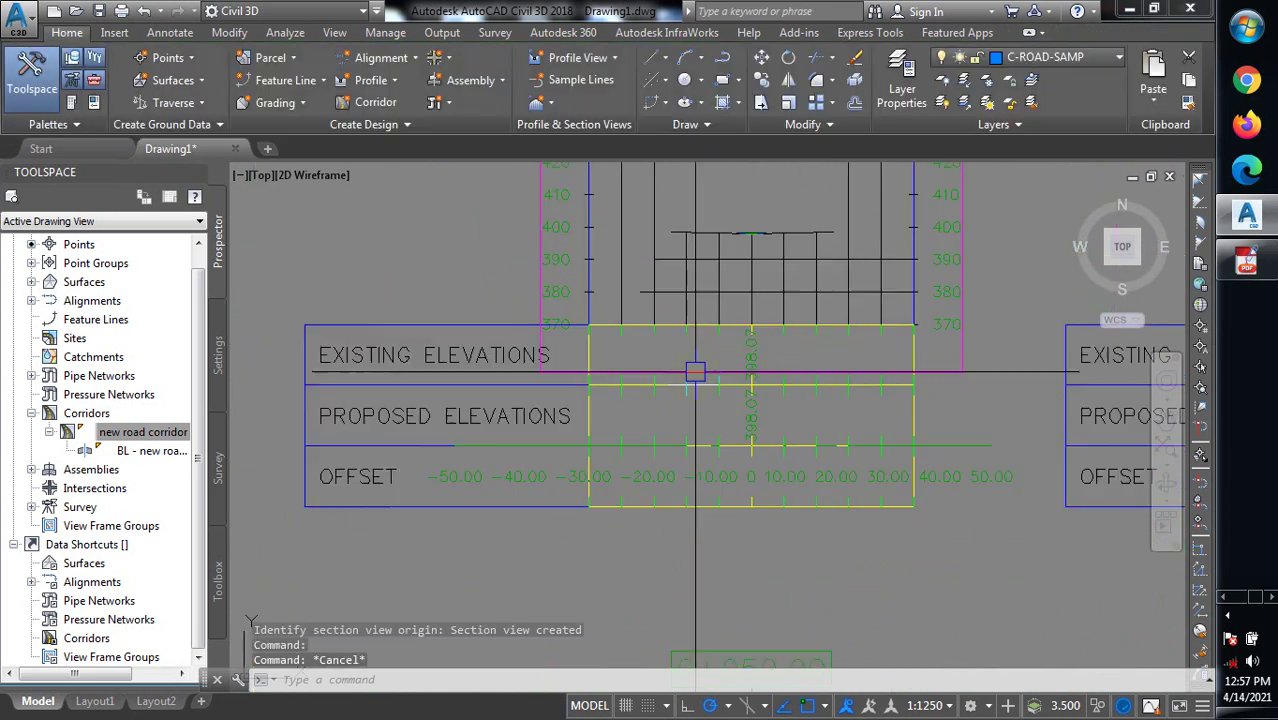
pyautogui.scroll(-4, 623, 380)
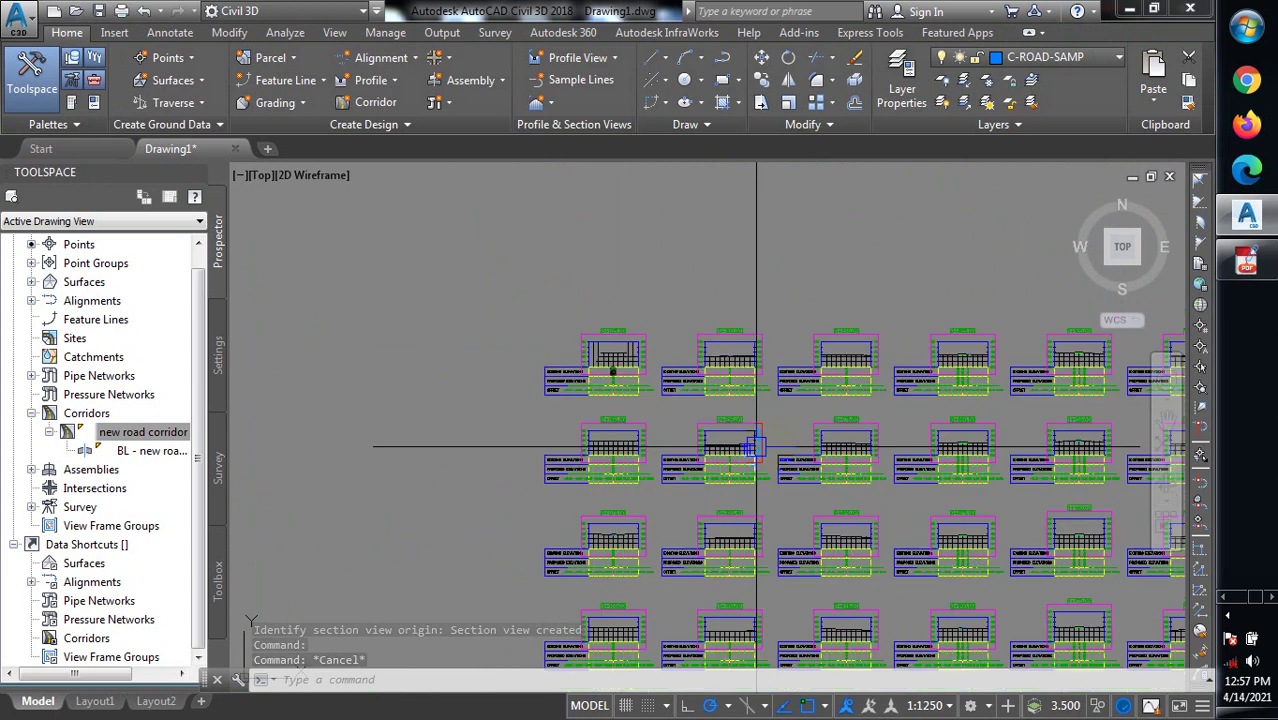
pyautogui.scroll(-4, 760, 425)
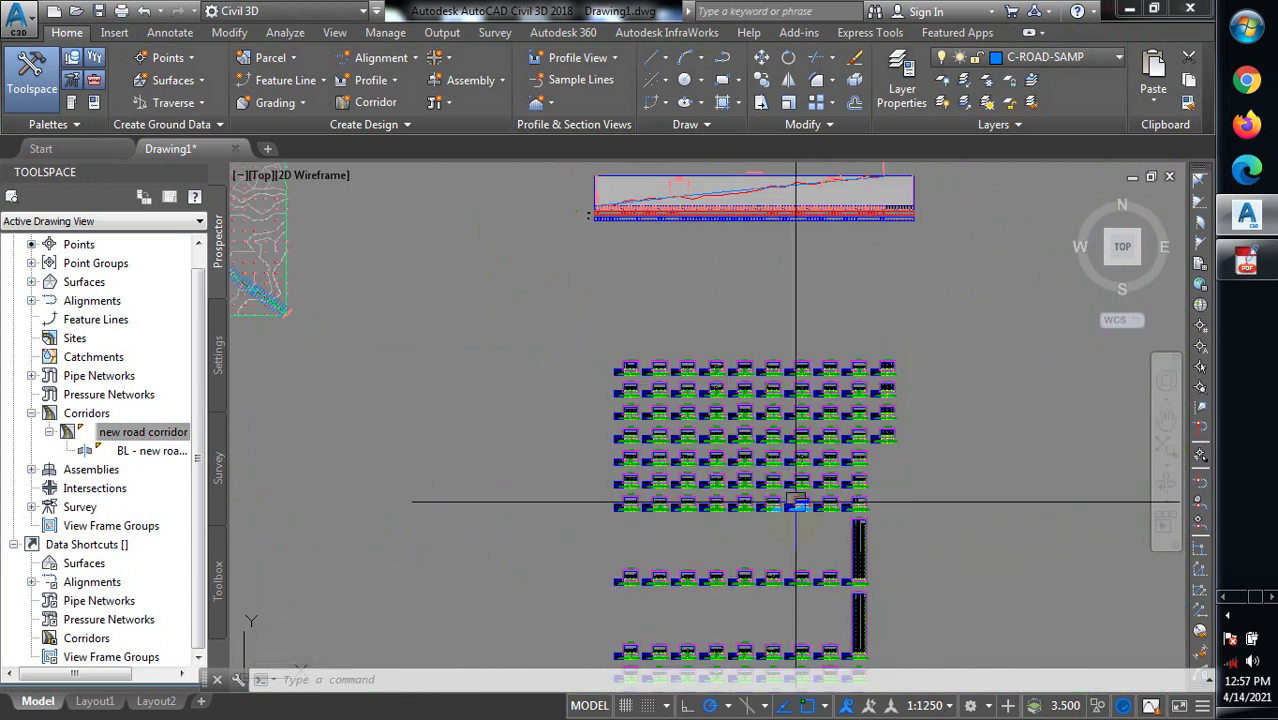
pyautogui.scroll(5, 859, 514)
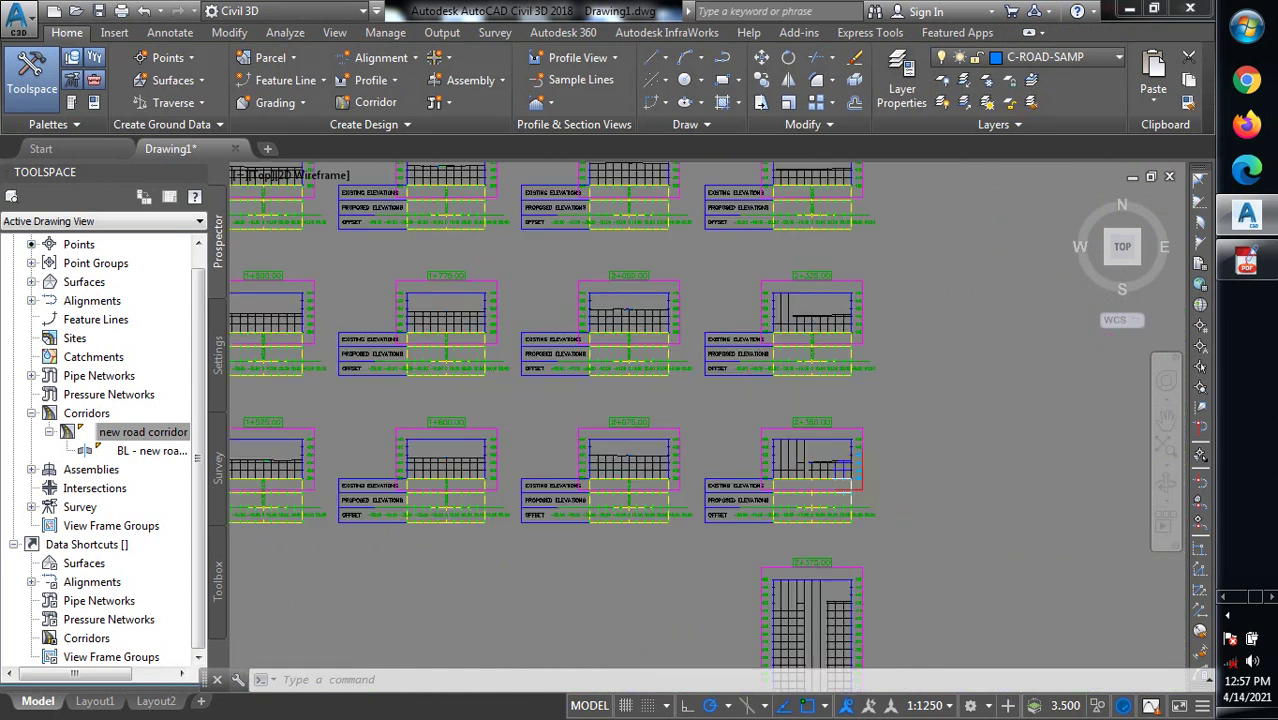
pyautogui.scroll(5, 850, 468)
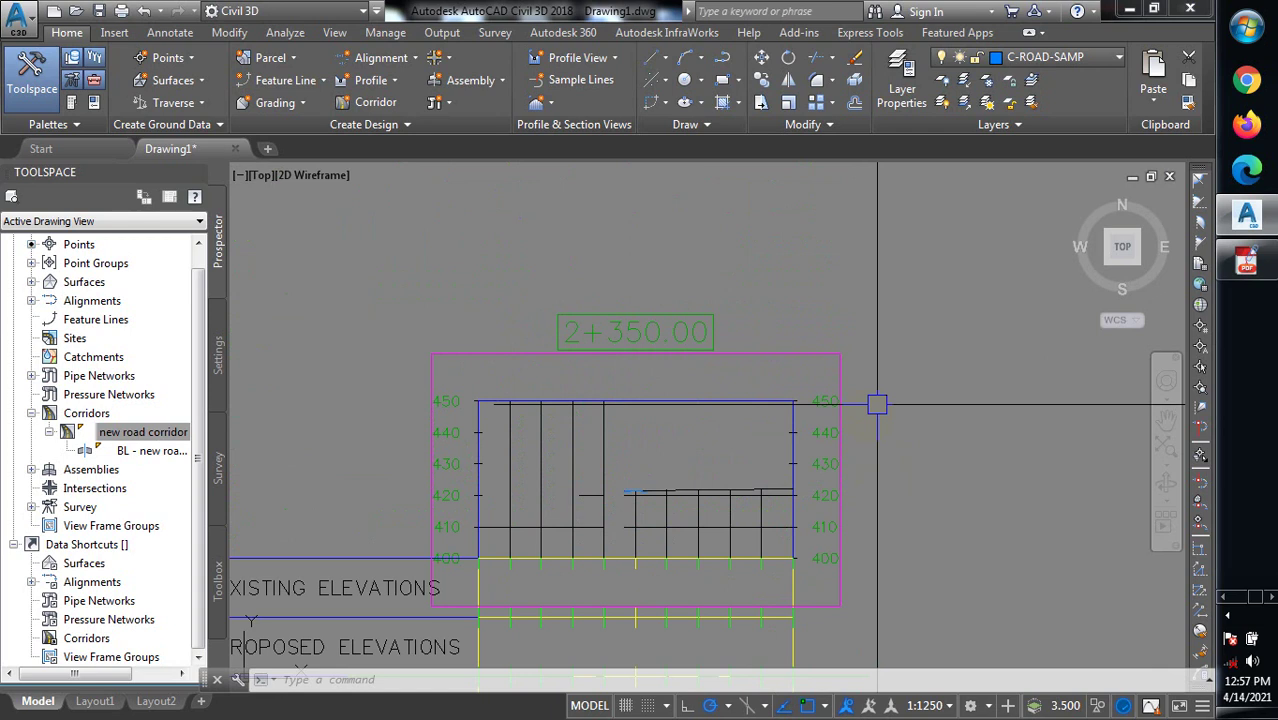
pyautogui.scroll(5, 724, 495)
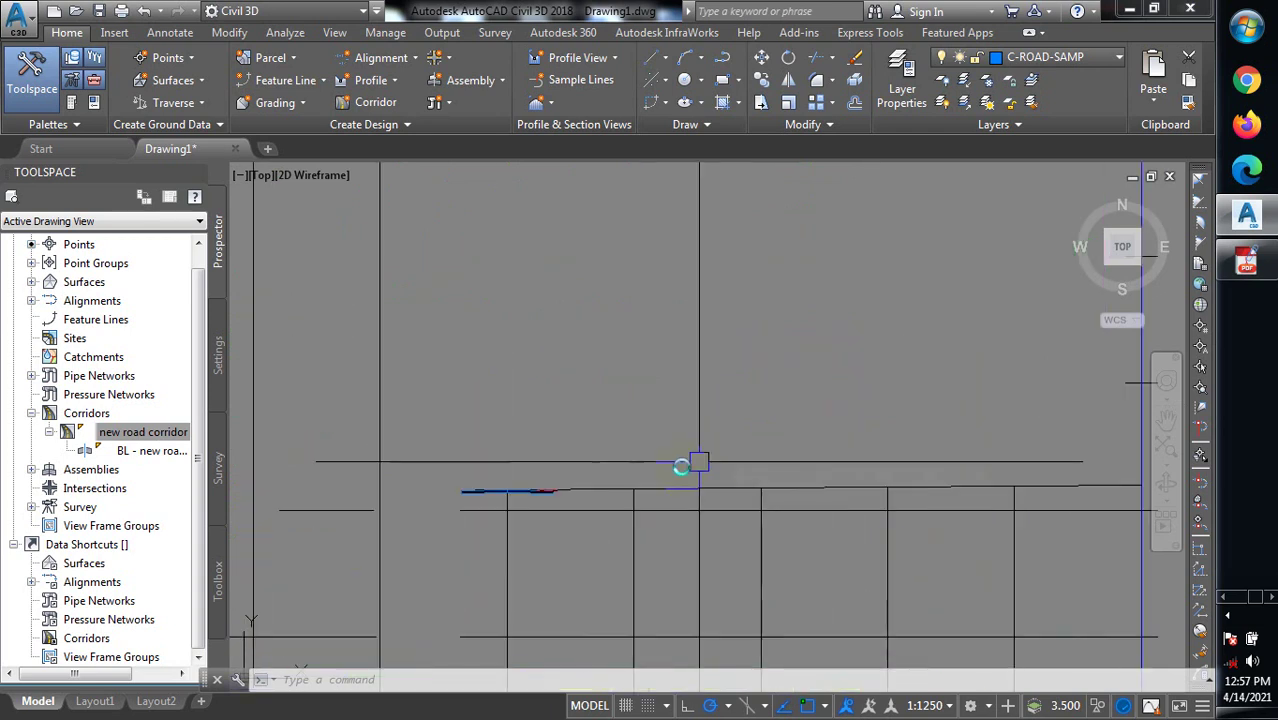
pyautogui.scroll(4, 495, 476)
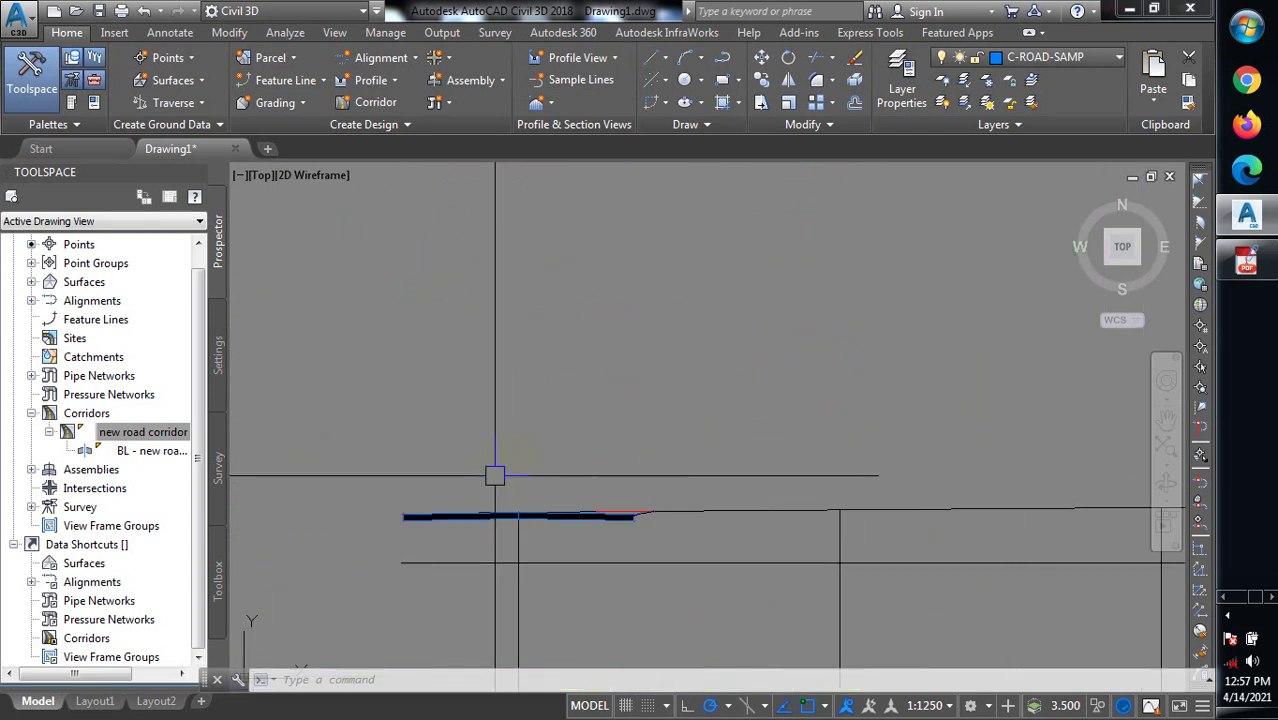
pyautogui.moveTo(495, 476); pyautogui.dragTo(504, 470, button='middle')
pyautogui.scroll(-4, 917, 335)
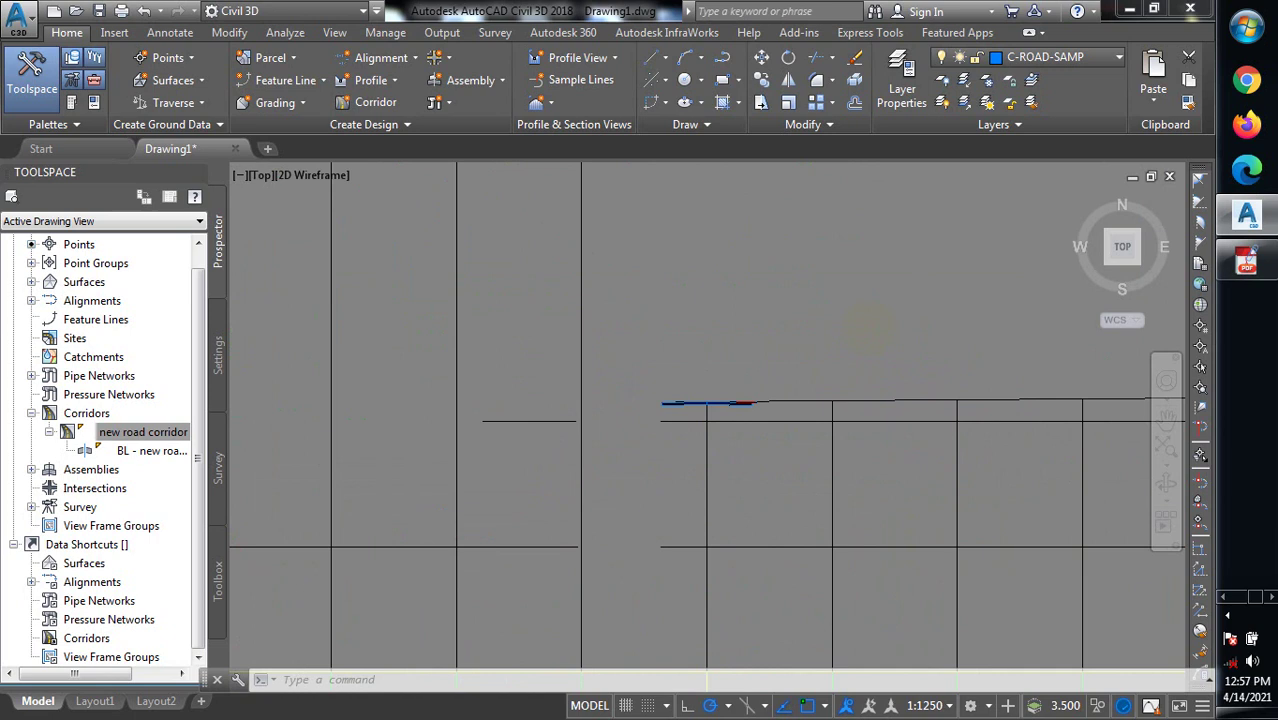
pyautogui.scroll(-5, 917, 335)
pyautogui.scroll(-2, 917, 335)
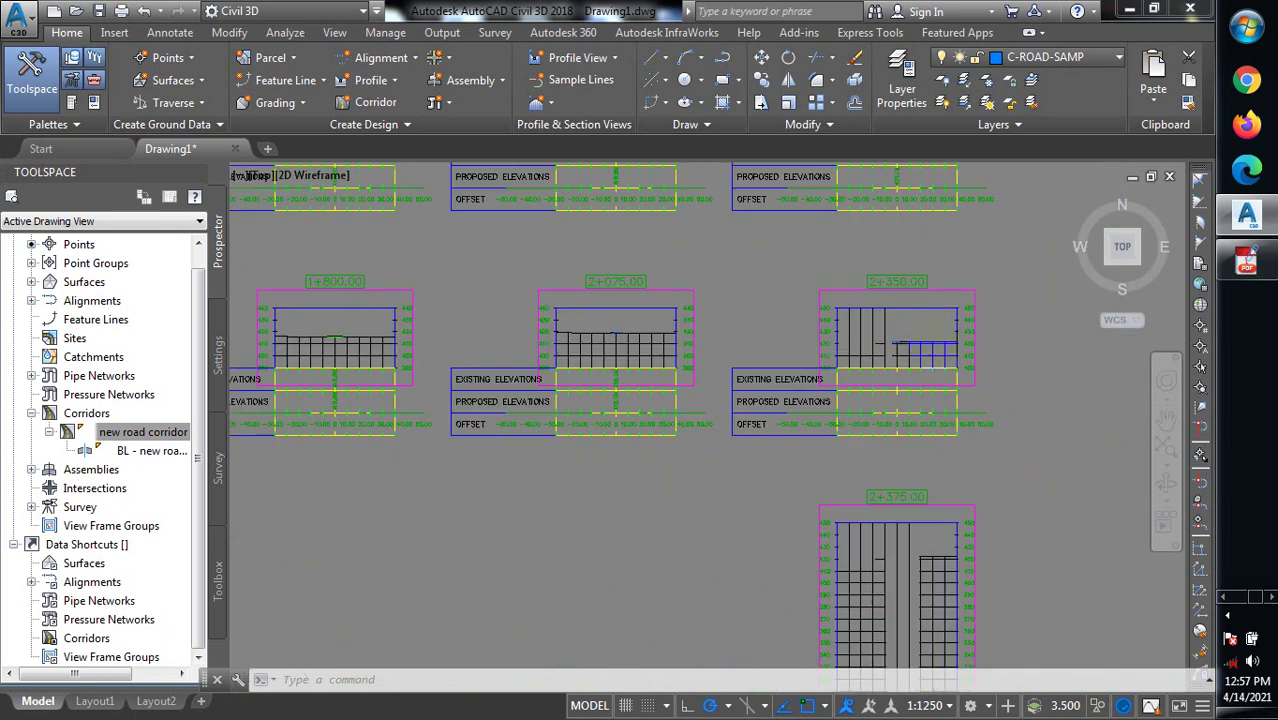
pyautogui.scroll(-7, 927, 345)
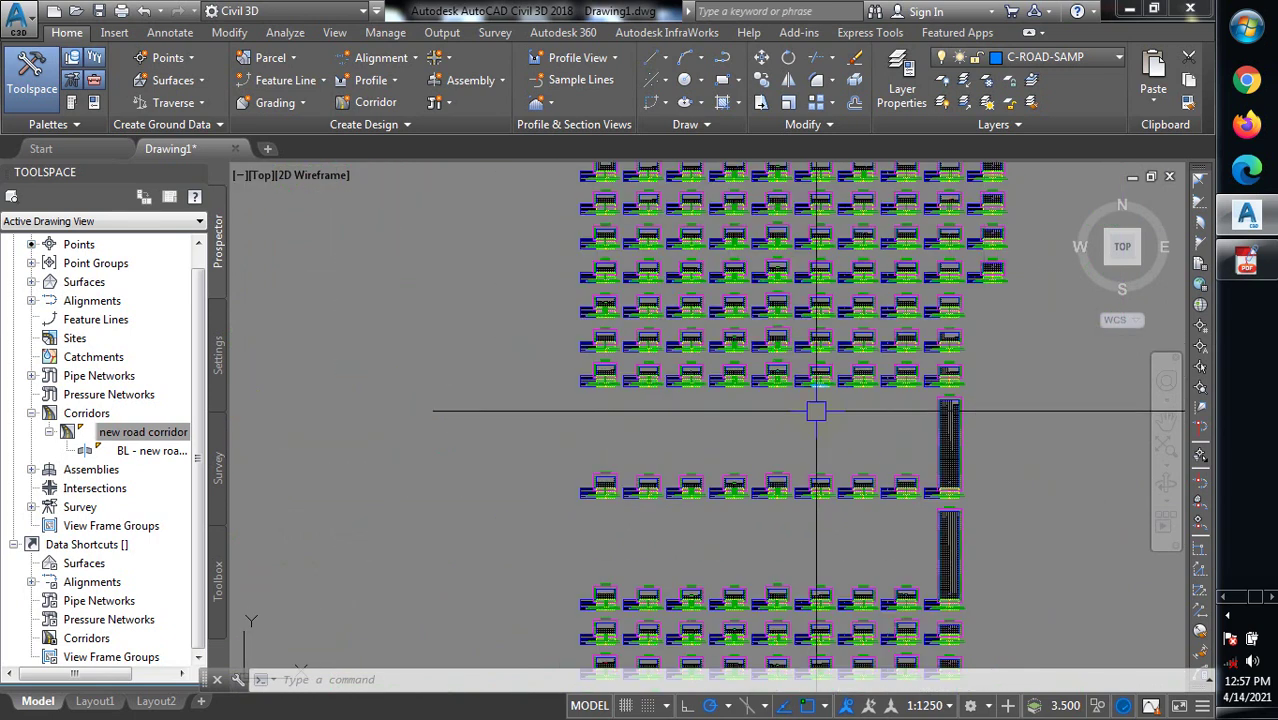
# Open Corridor Properties for 'new road corridor' from Prospector's Corridors and view its Surfaces tab
pyautogui.click(31, 300)
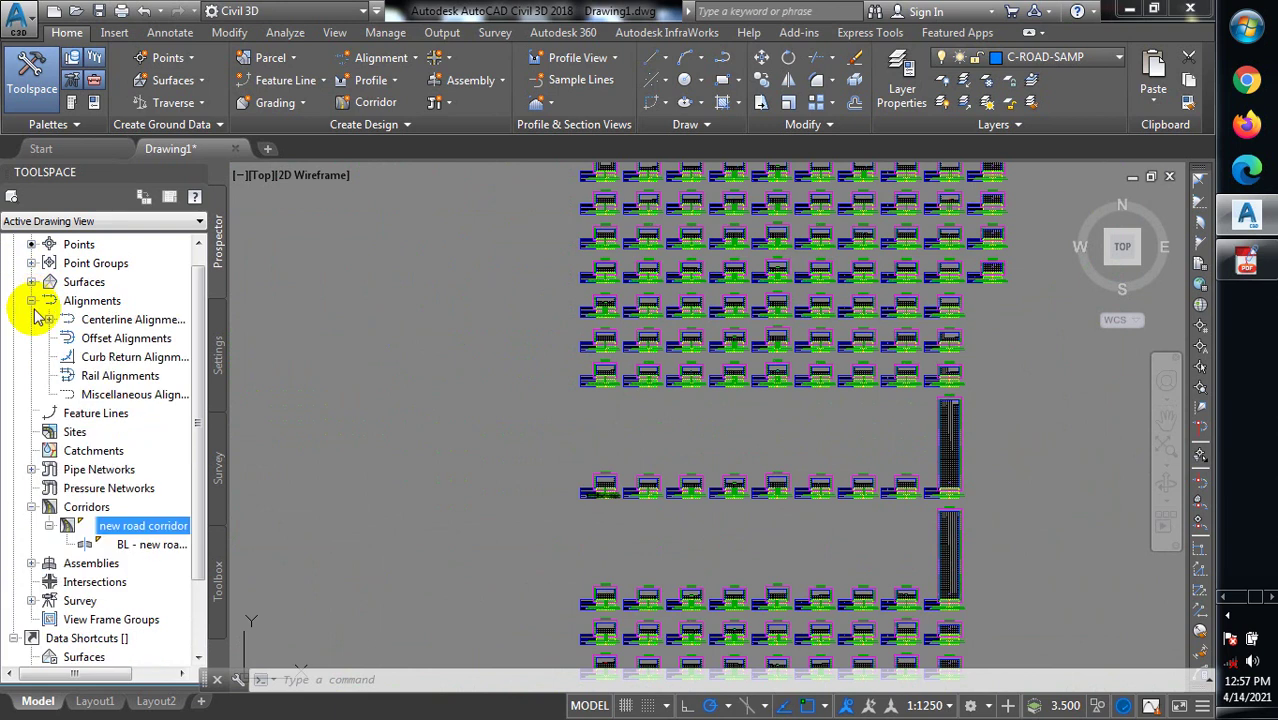
pyautogui.click(33, 510)
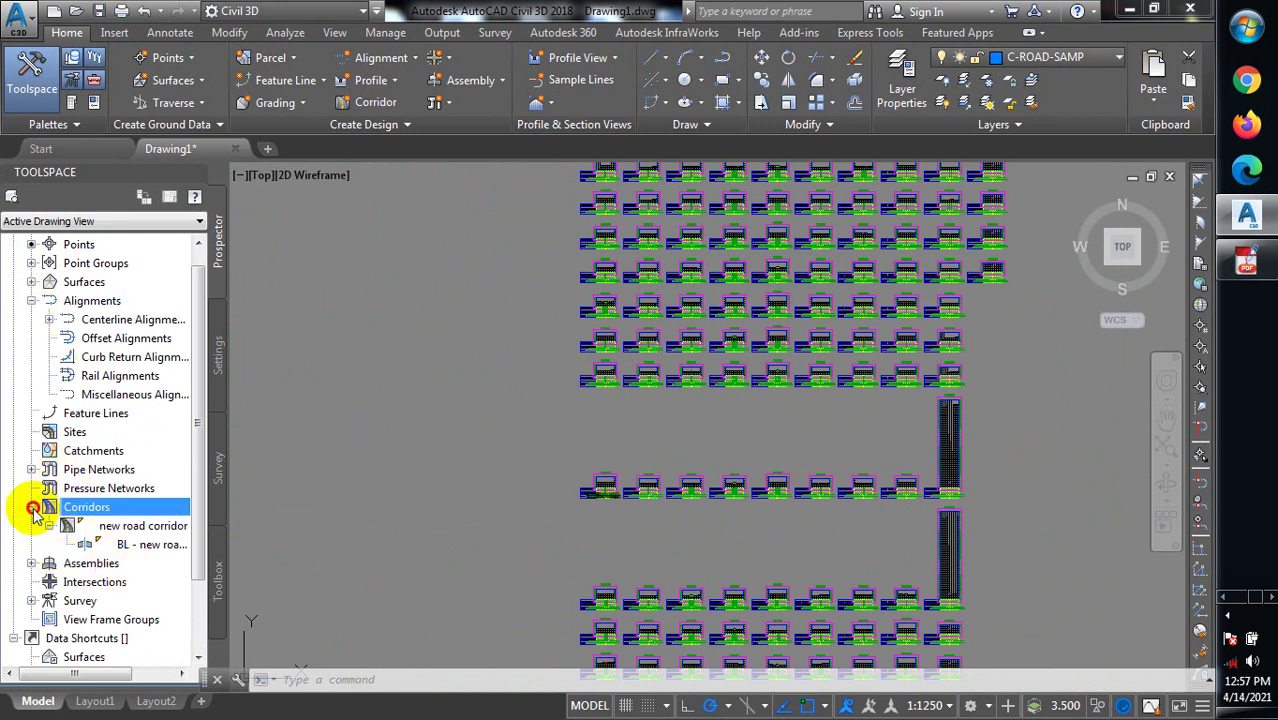
pyautogui.click(31, 301)
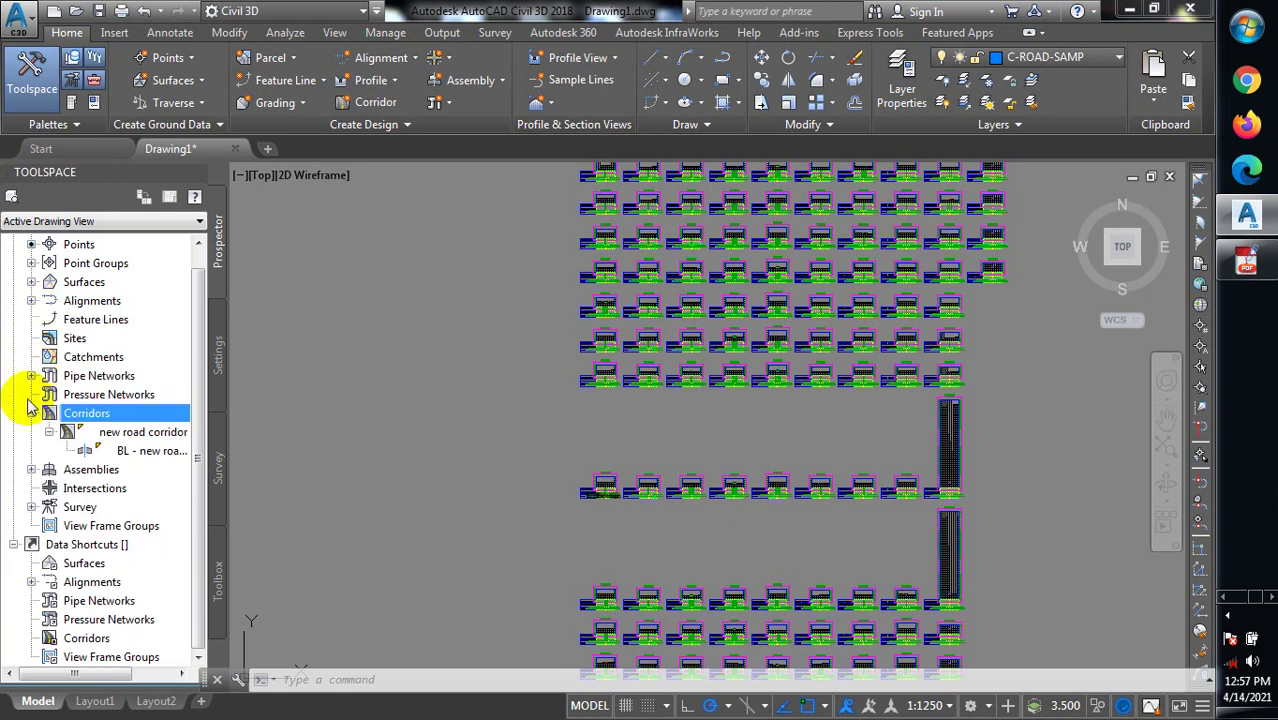
pyautogui.click(128, 438)
pyautogui.rightClick(158, 440)
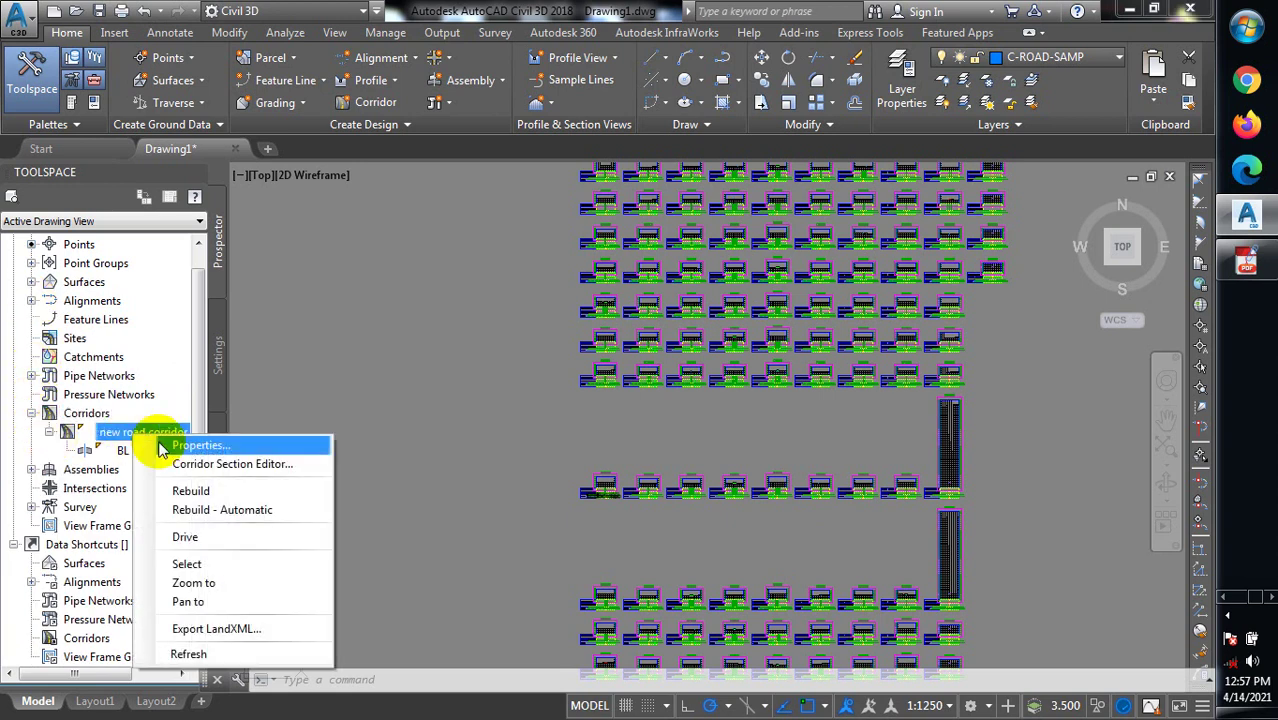
pyautogui.click(190, 445)
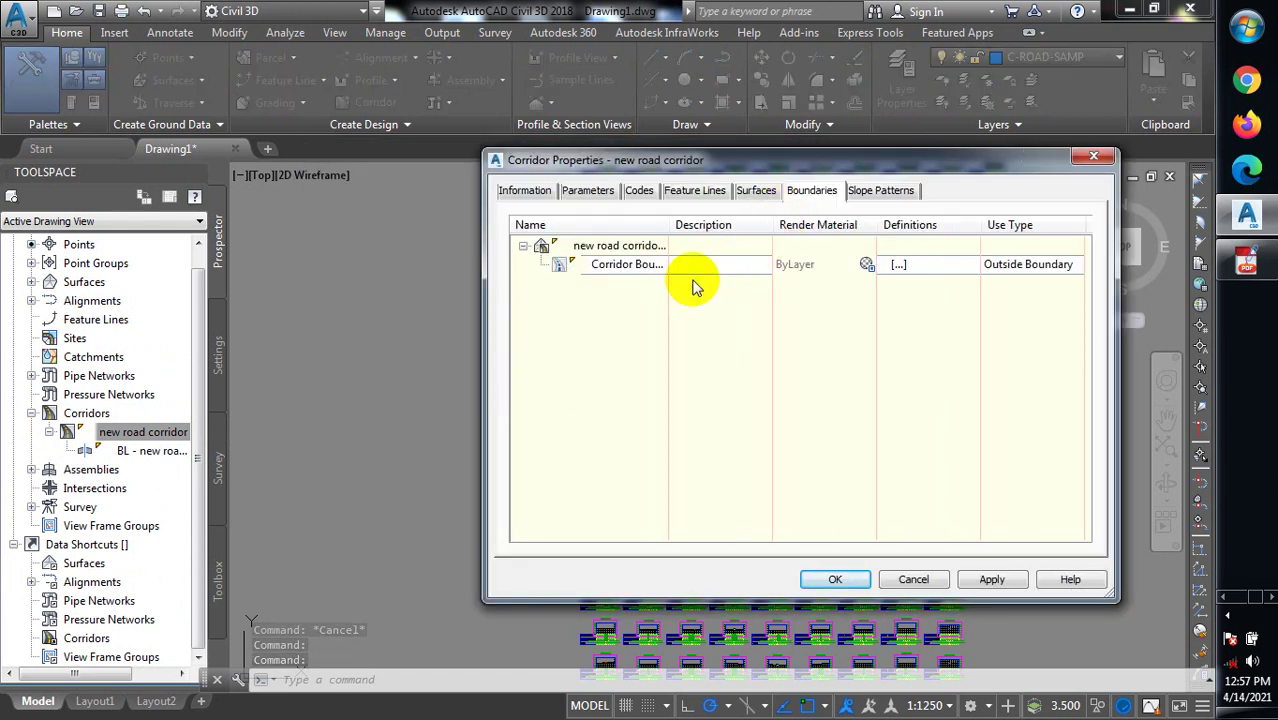
pyautogui.click(760, 195)
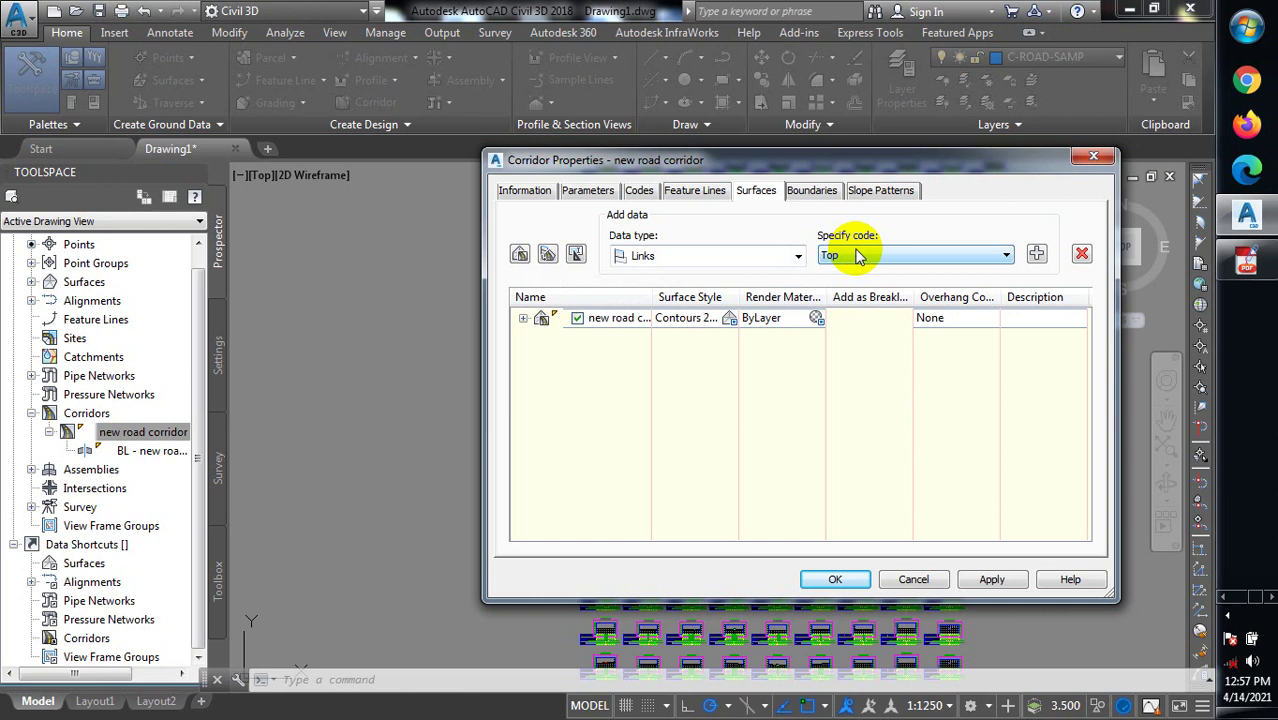
# Remove the extra corridor surfaces, leaving only the original corridor surface
pyautogui.click(520, 255)
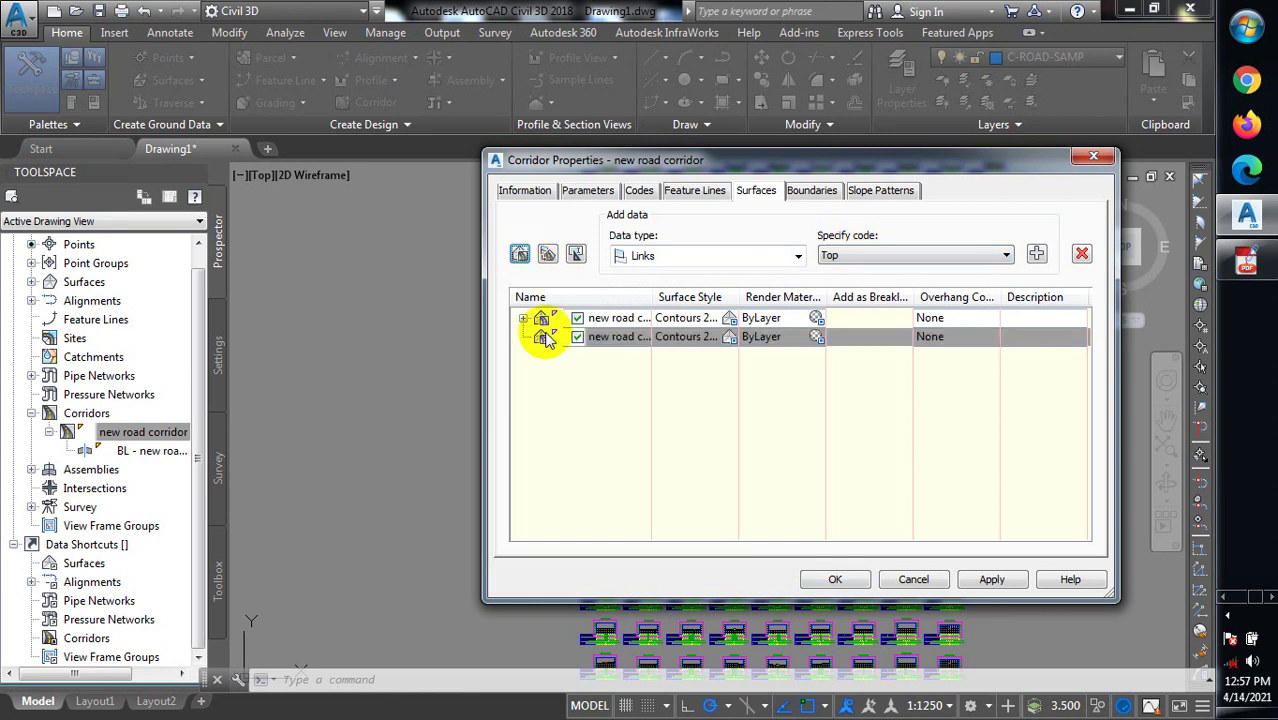
pyautogui.rightClick(606, 341)
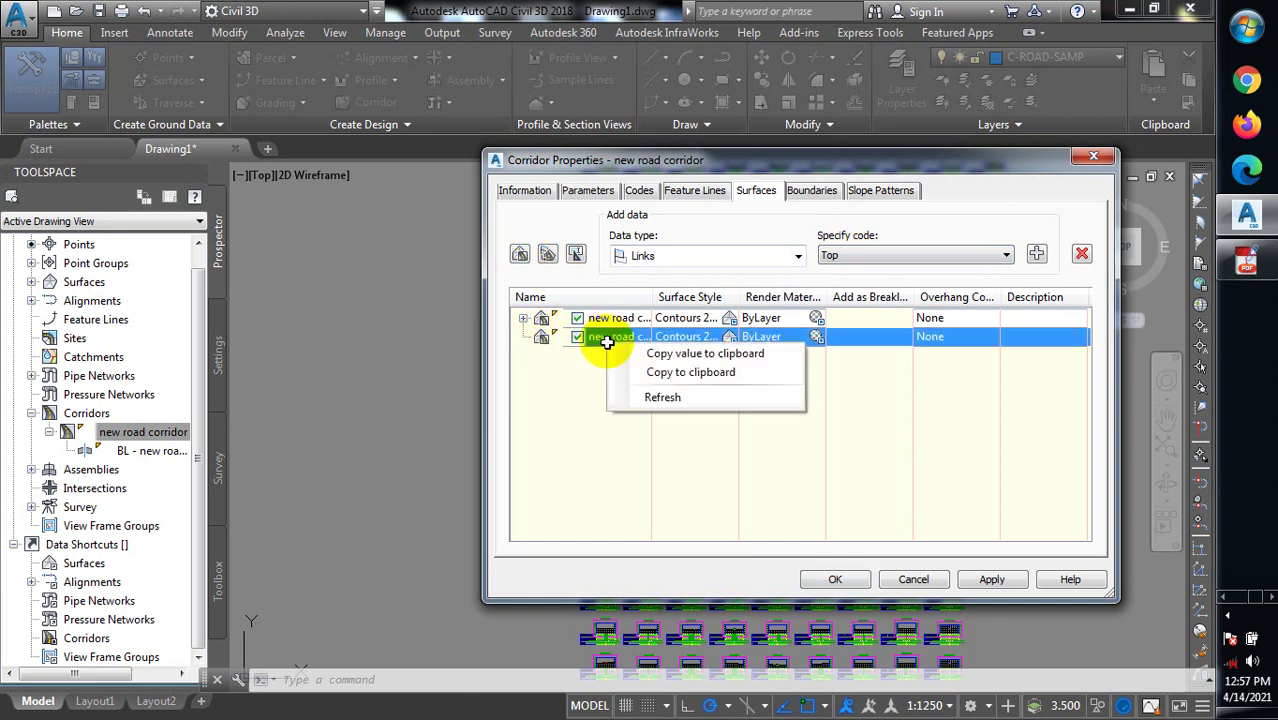
pyautogui.click(625, 336)
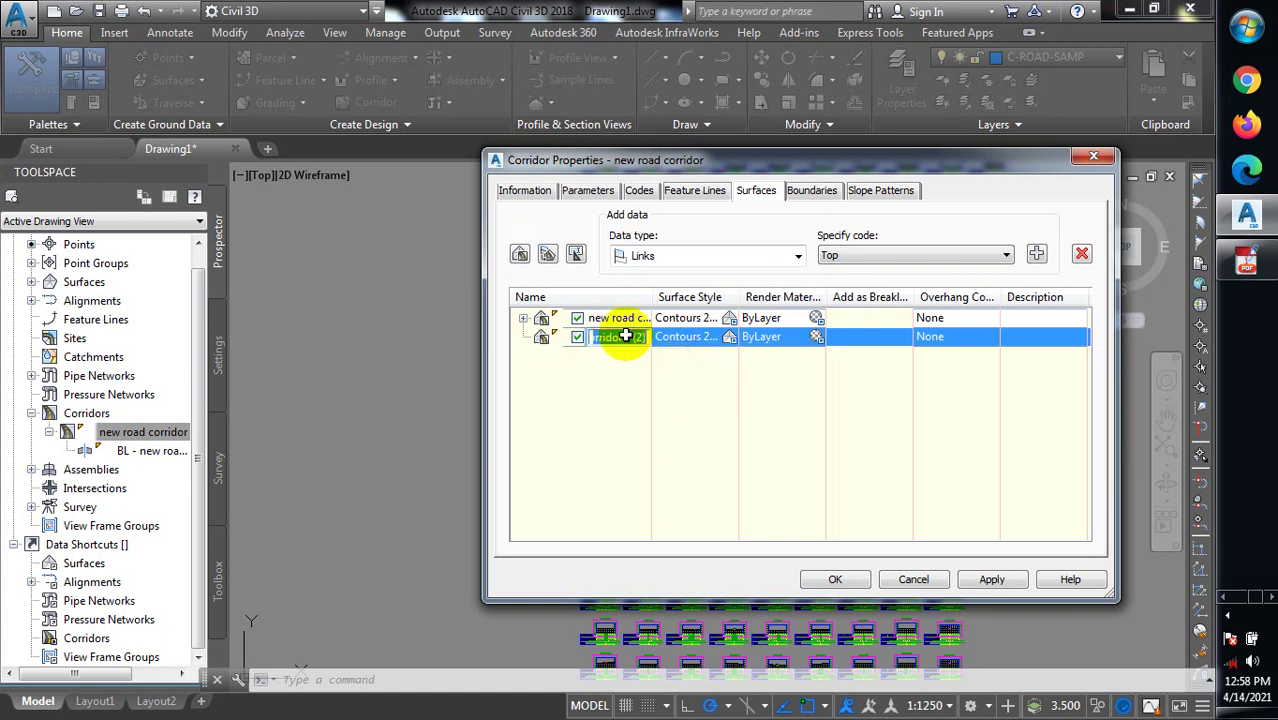
pyautogui.click(1081, 253)
pyautogui.click(1081, 253)
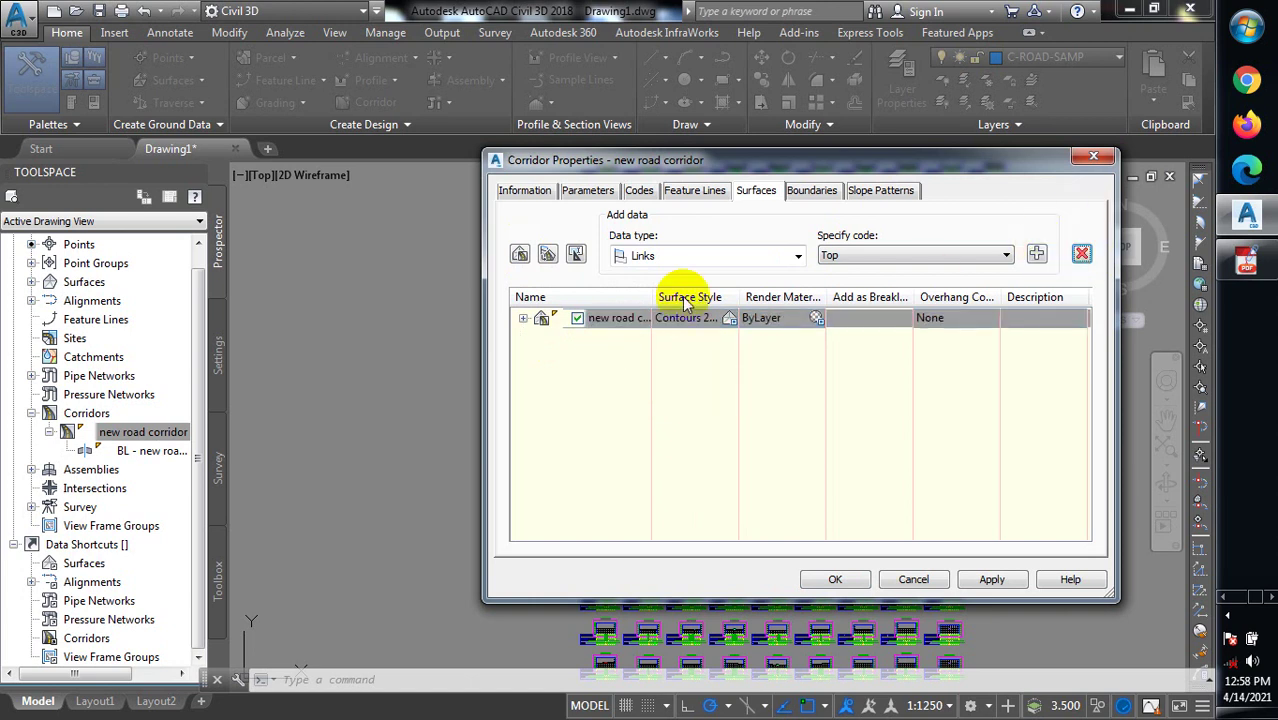
pyautogui.click(519, 254)
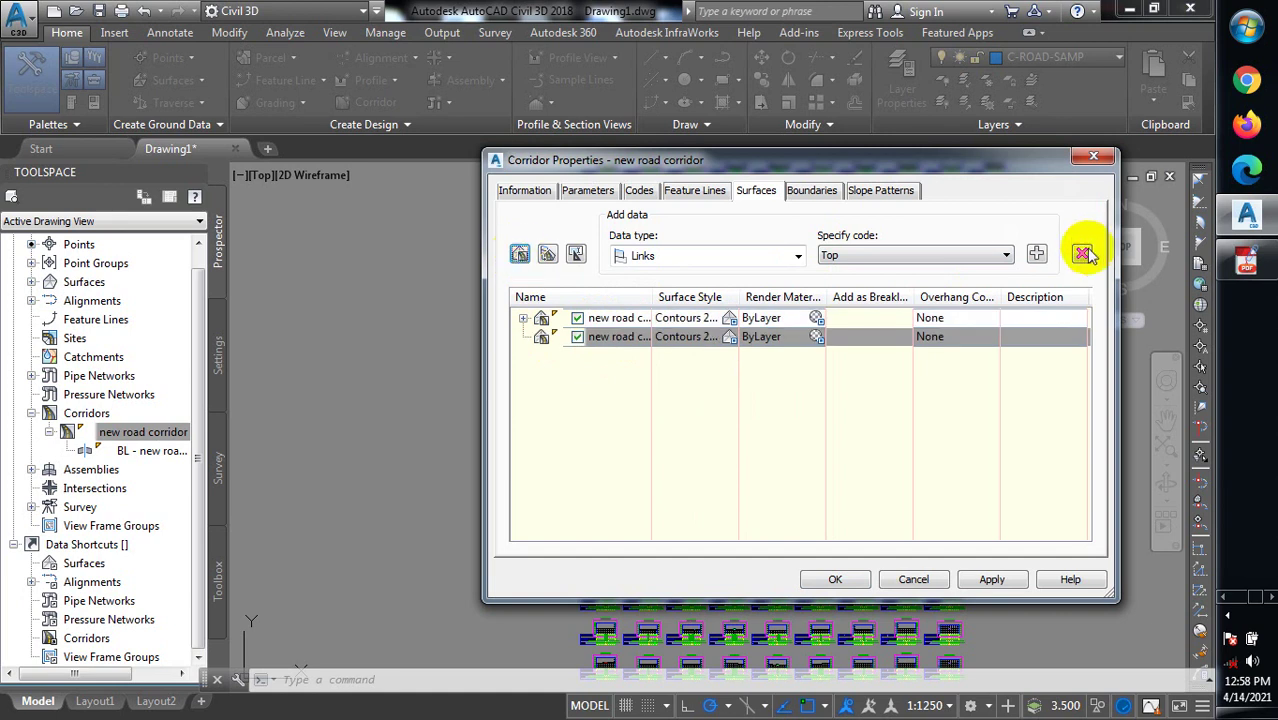
pyautogui.click(1081, 254)
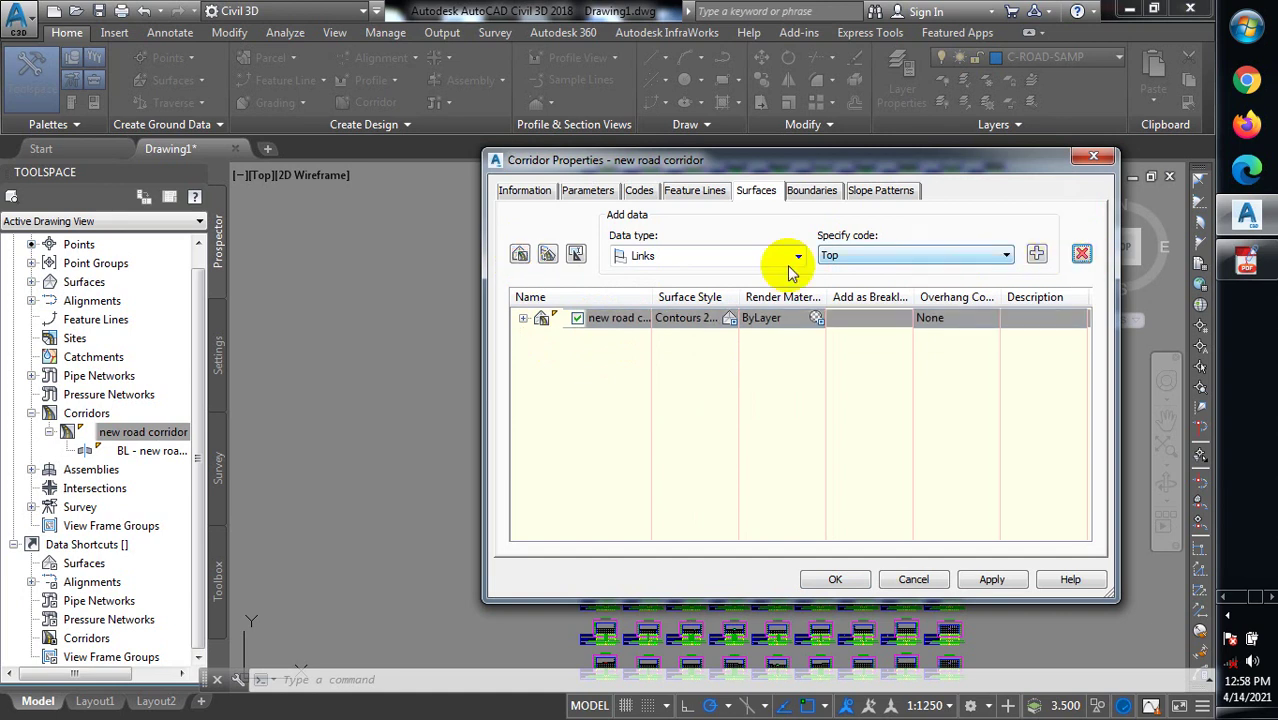
# Add Datum link data to the remaining corridor surface
pyautogui.click(944, 256)
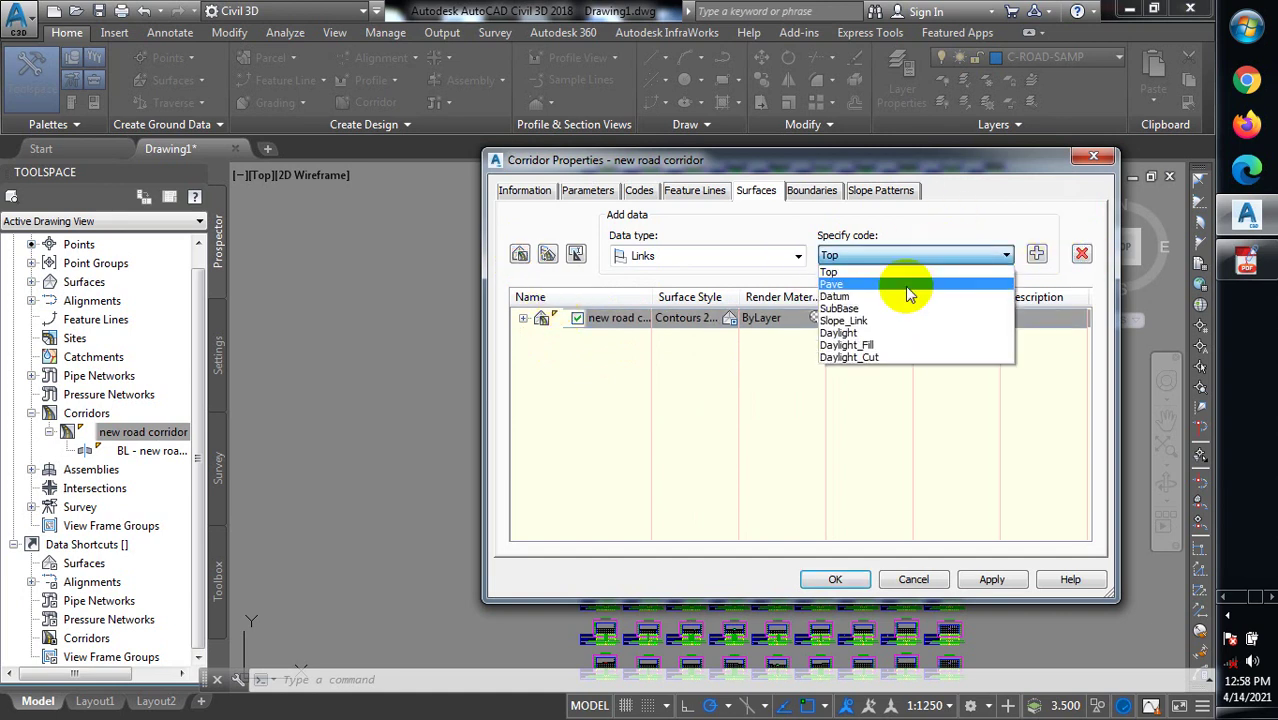
pyautogui.click(876, 296)
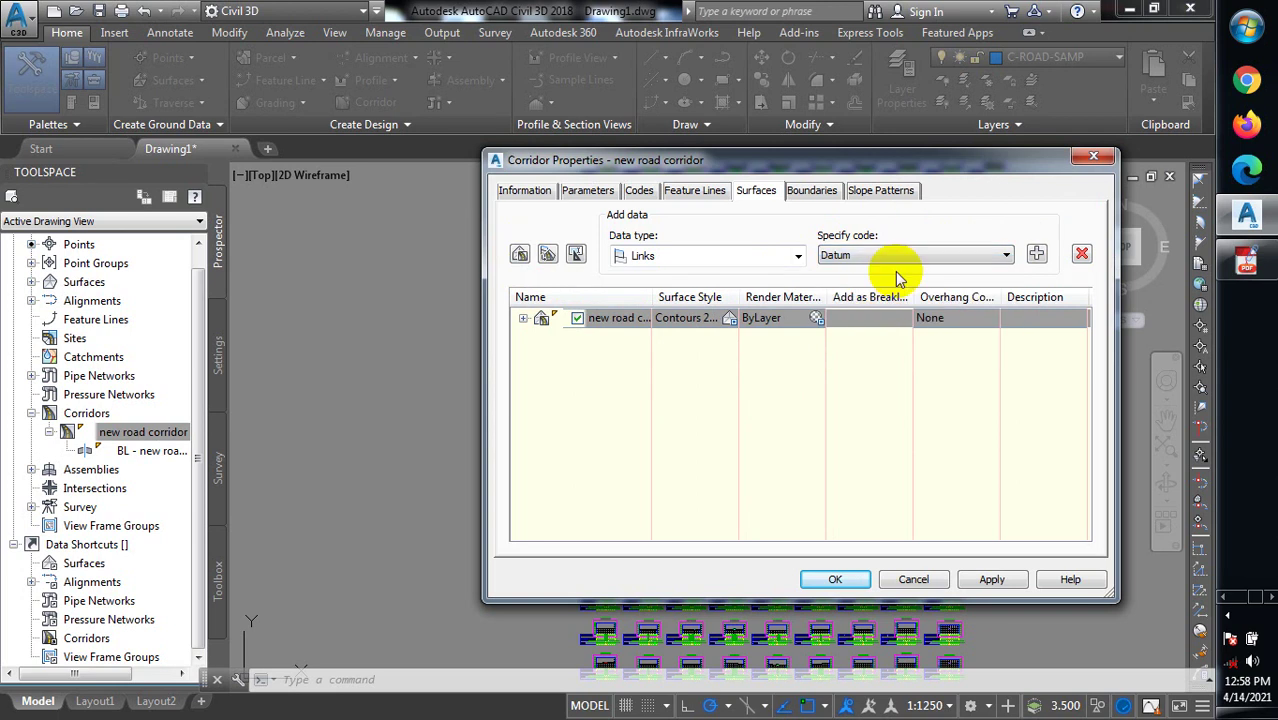
pyautogui.click(1036, 255)
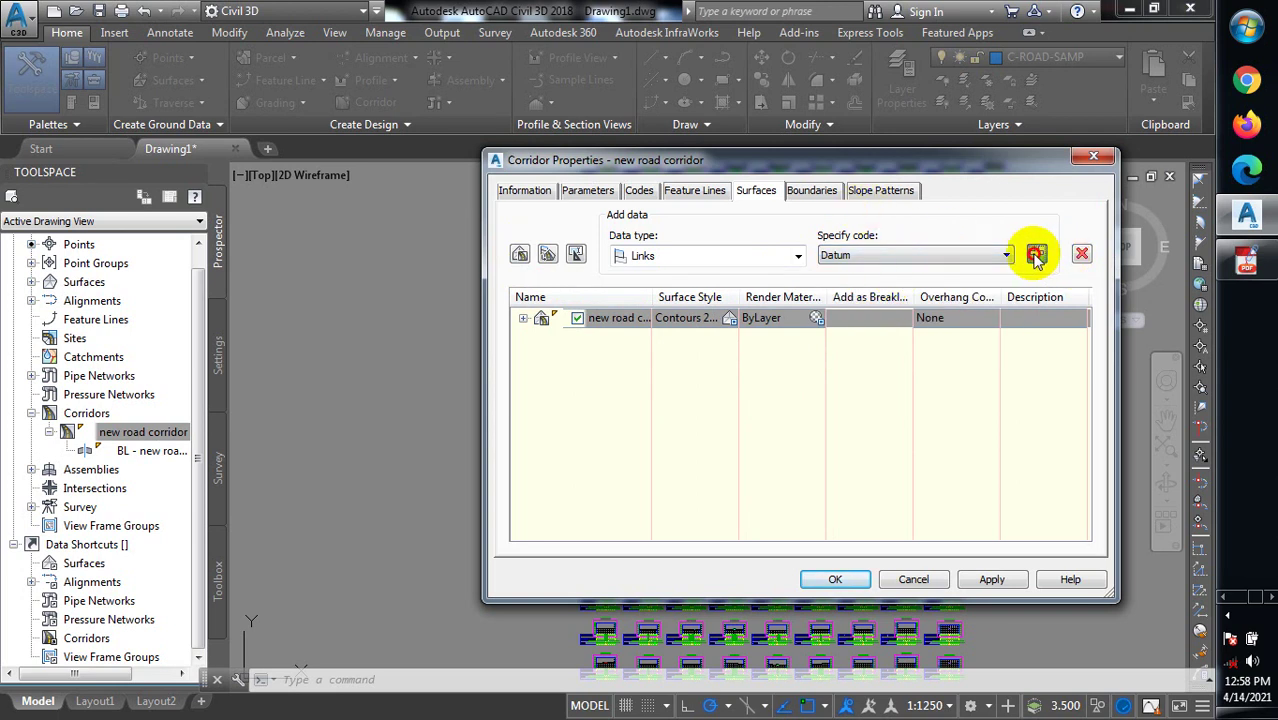
pyautogui.click(801, 190)
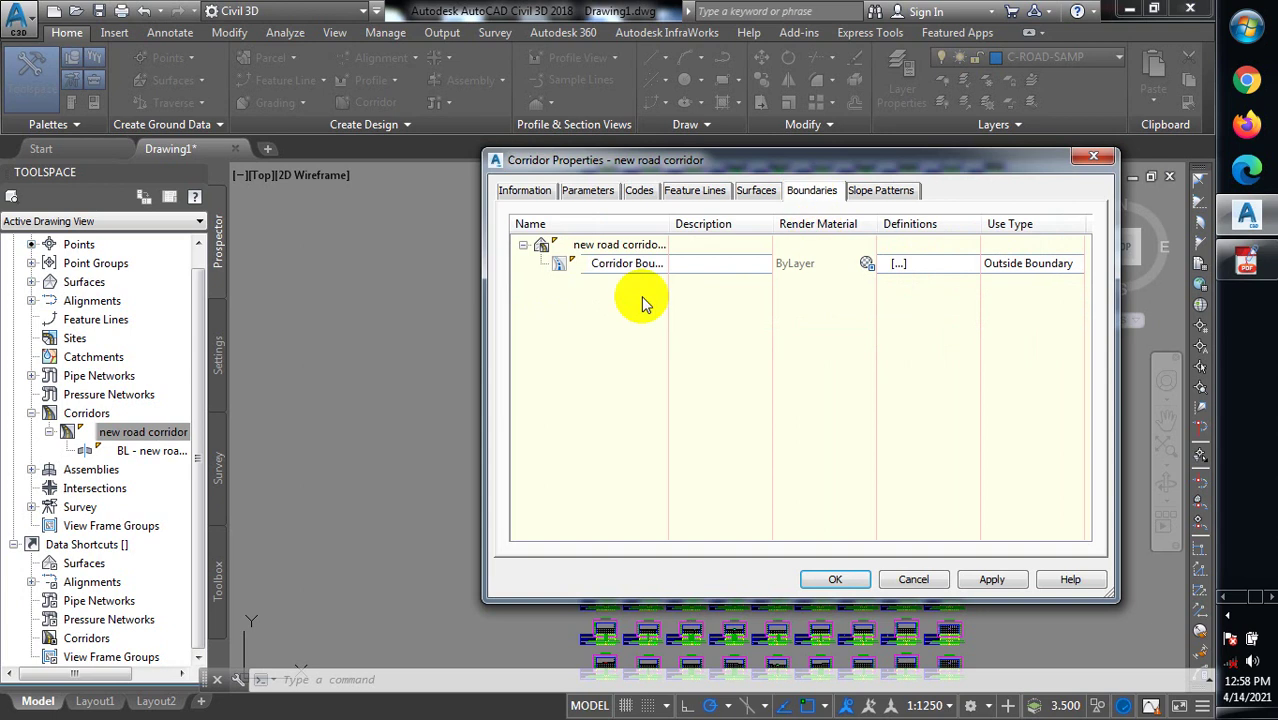
pyautogui.click(584, 263)
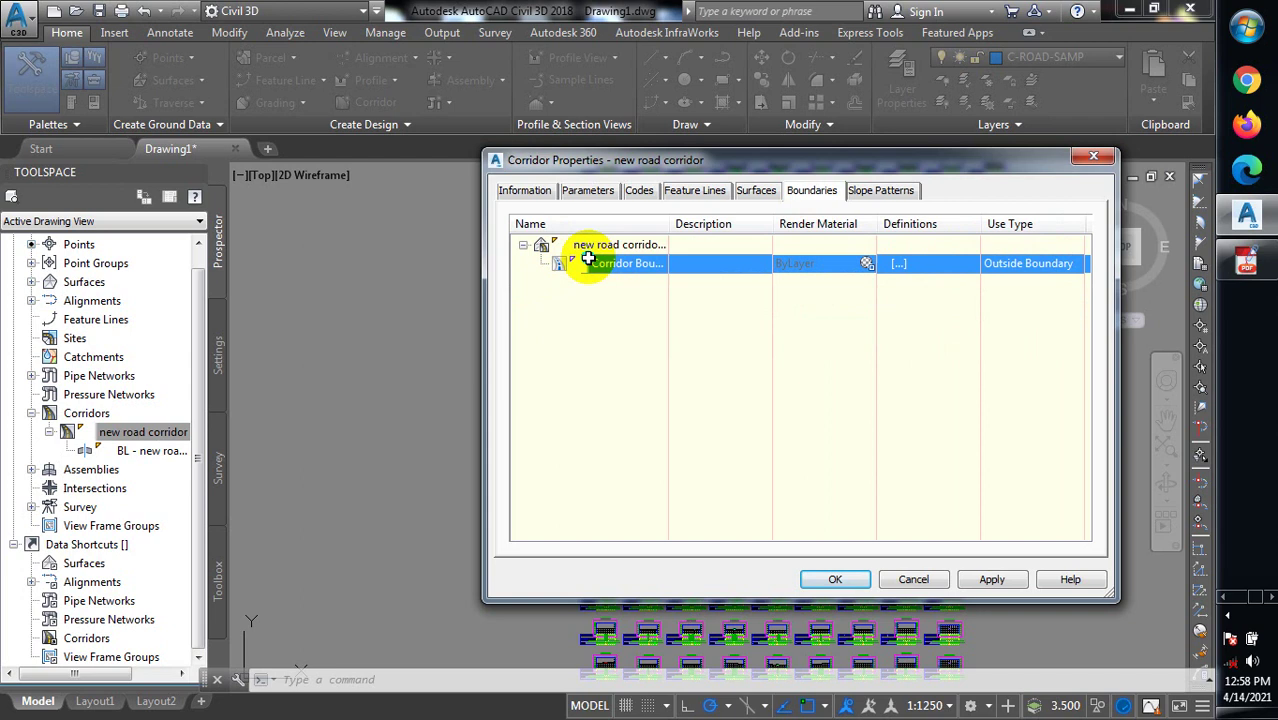
pyautogui.rightClick(582, 262)
pyautogui.press('Escape')
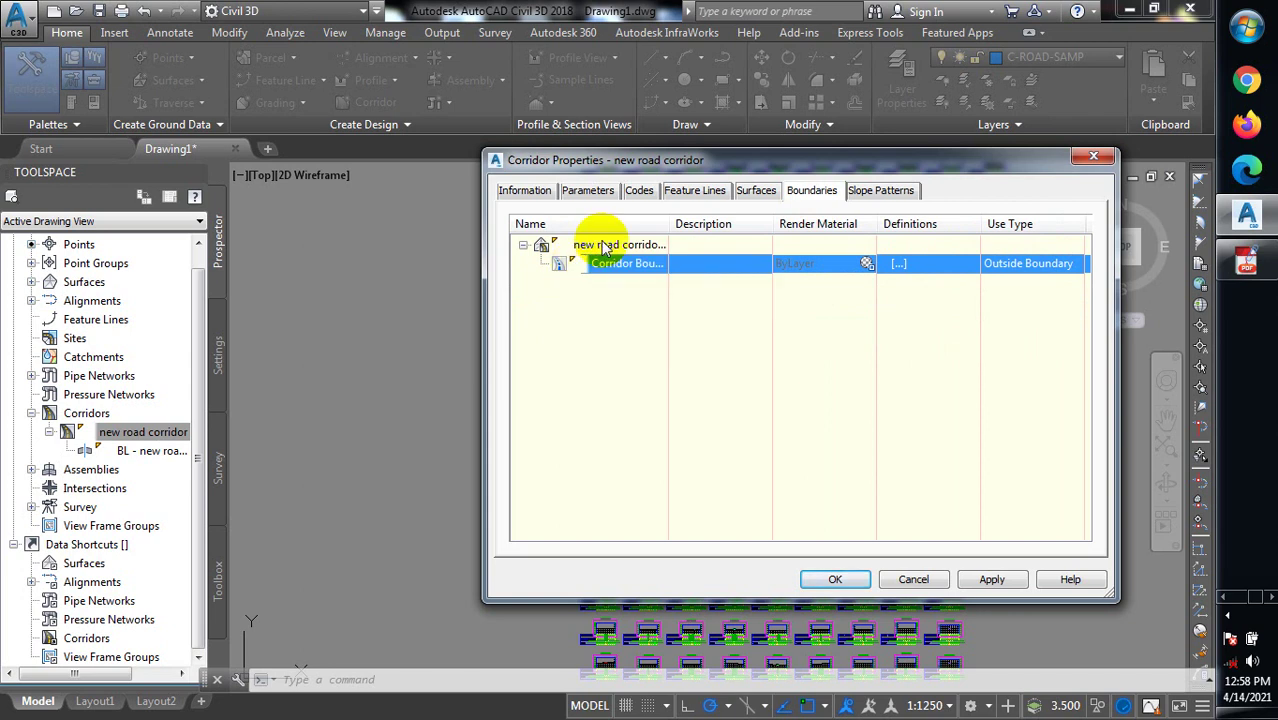
pyautogui.click(603, 247)
pyautogui.rightClick(604, 248)
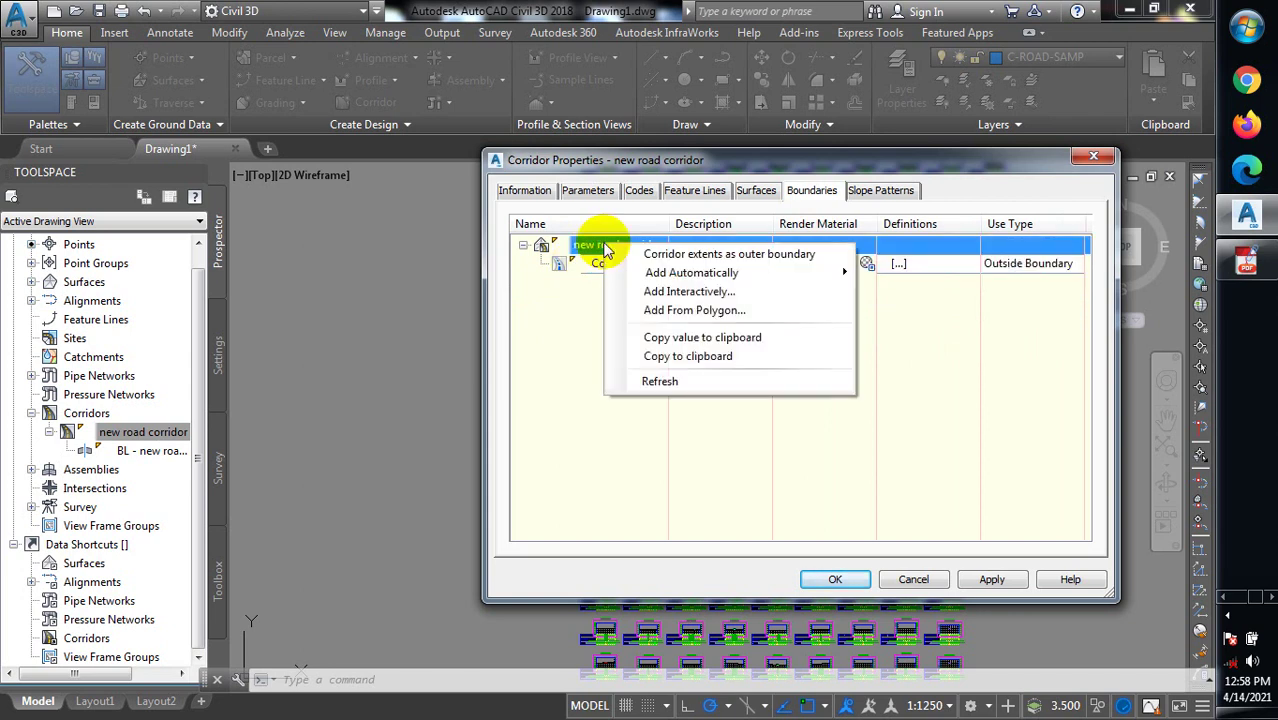
pyautogui.moveTo(785, 273)
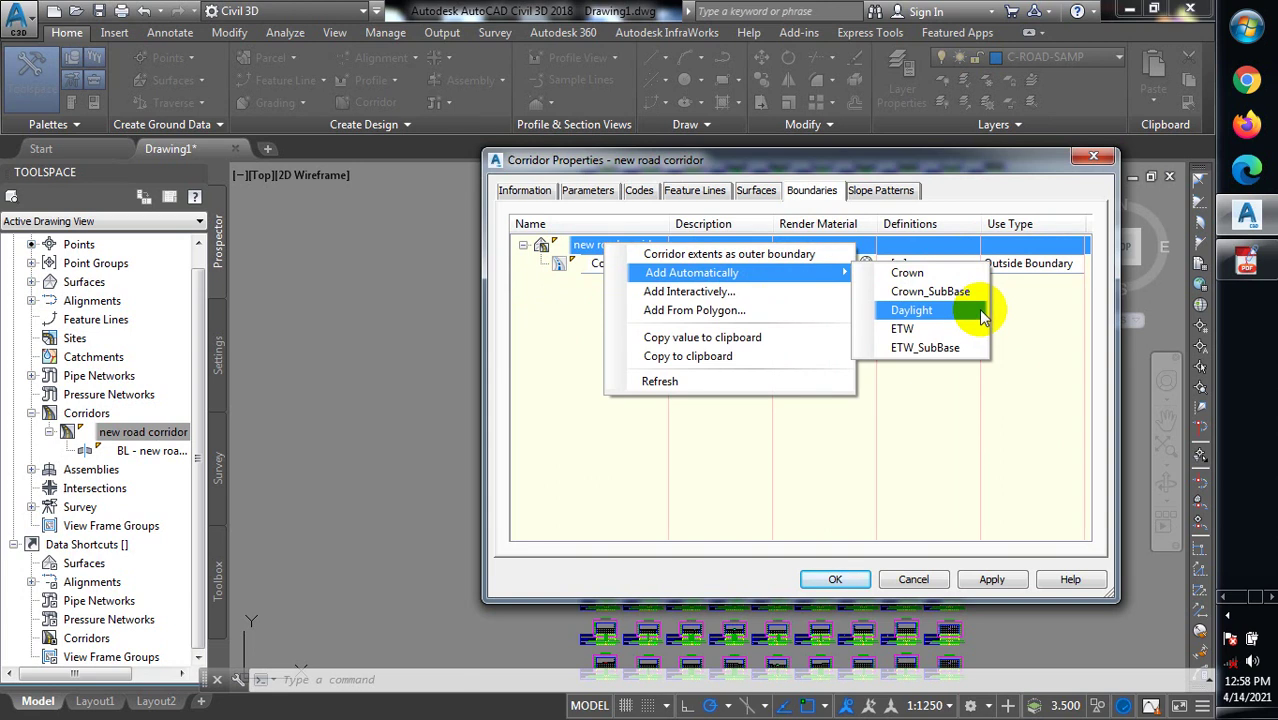
pyautogui.click(982, 317)
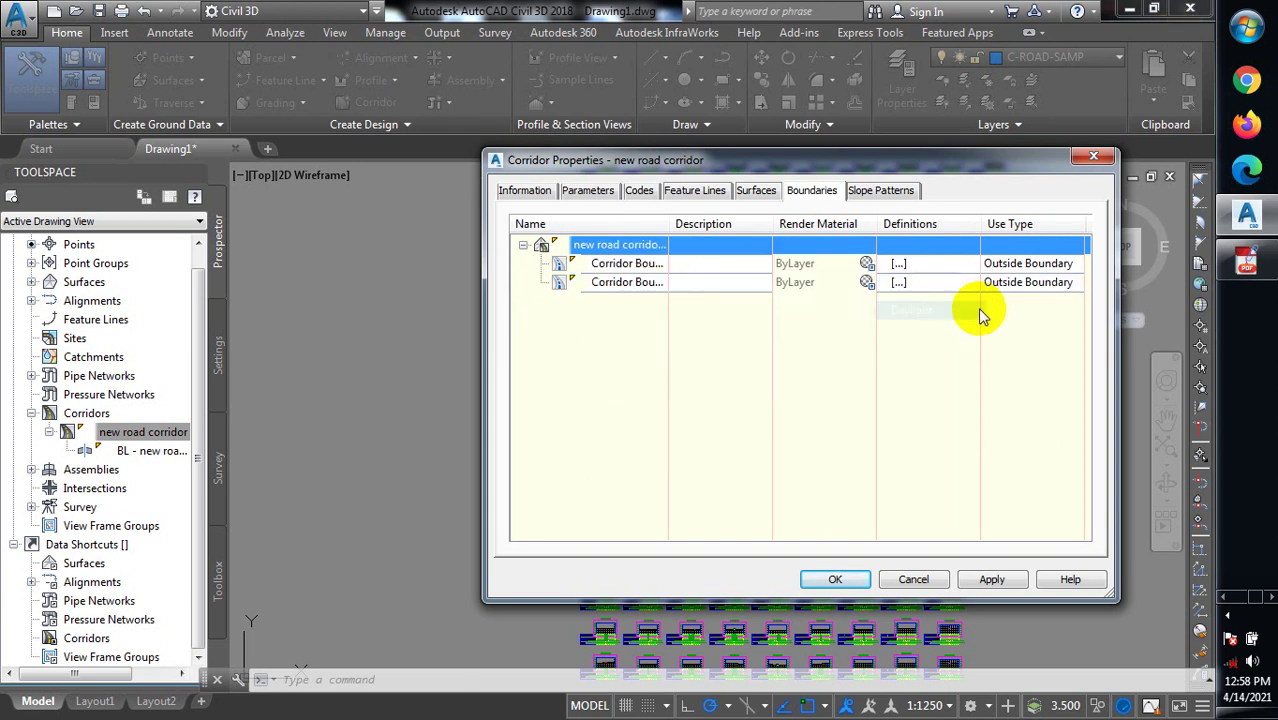
pyautogui.click(637, 286)
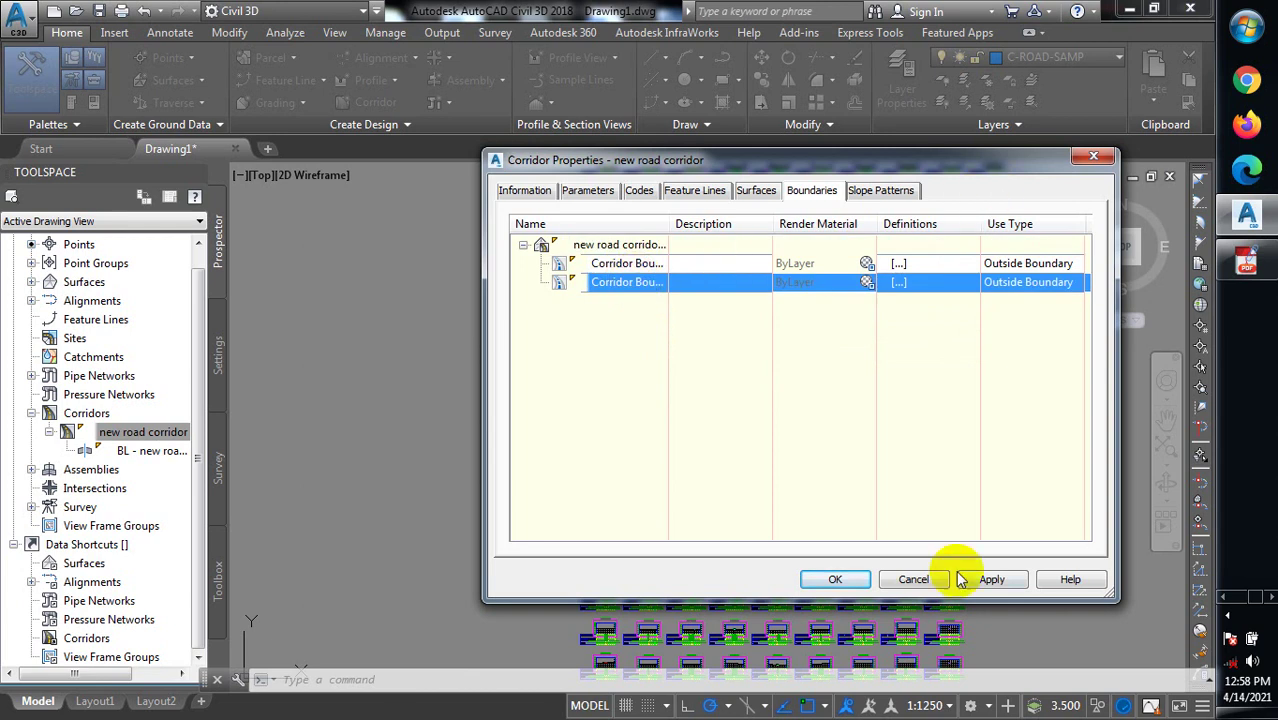
pyautogui.rightClick(758, 283)
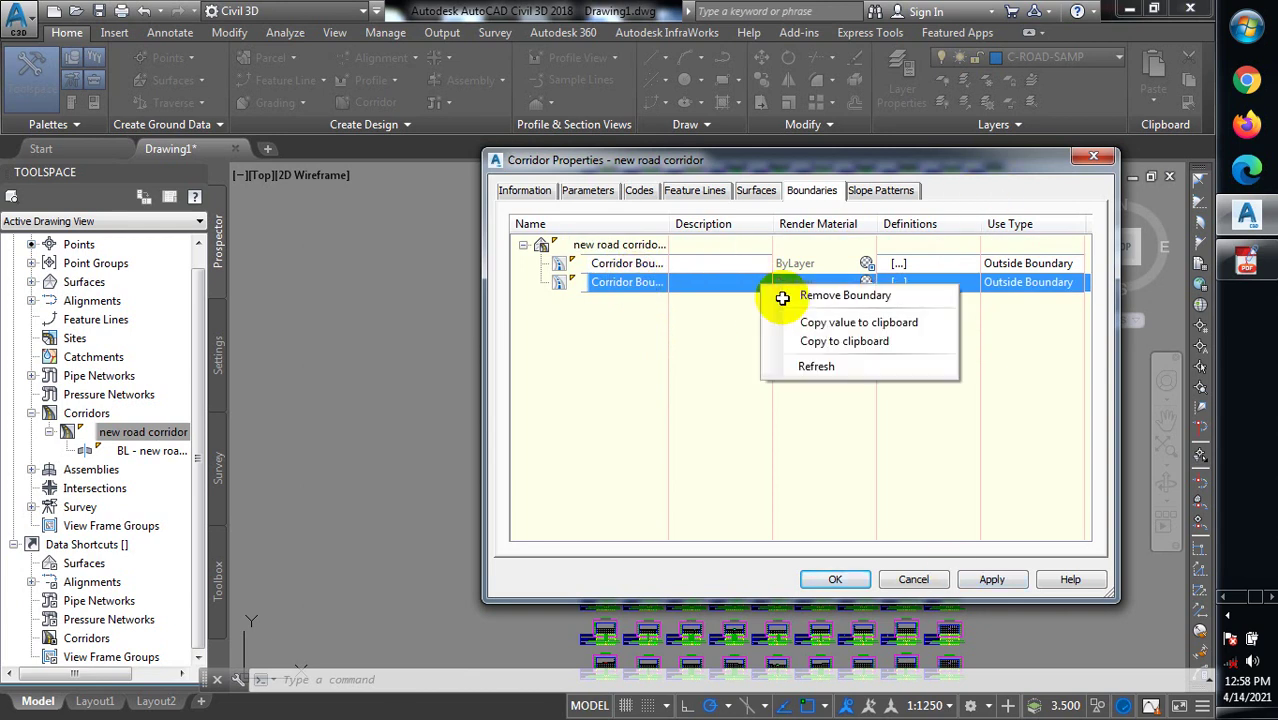
pyautogui.click(913, 294)
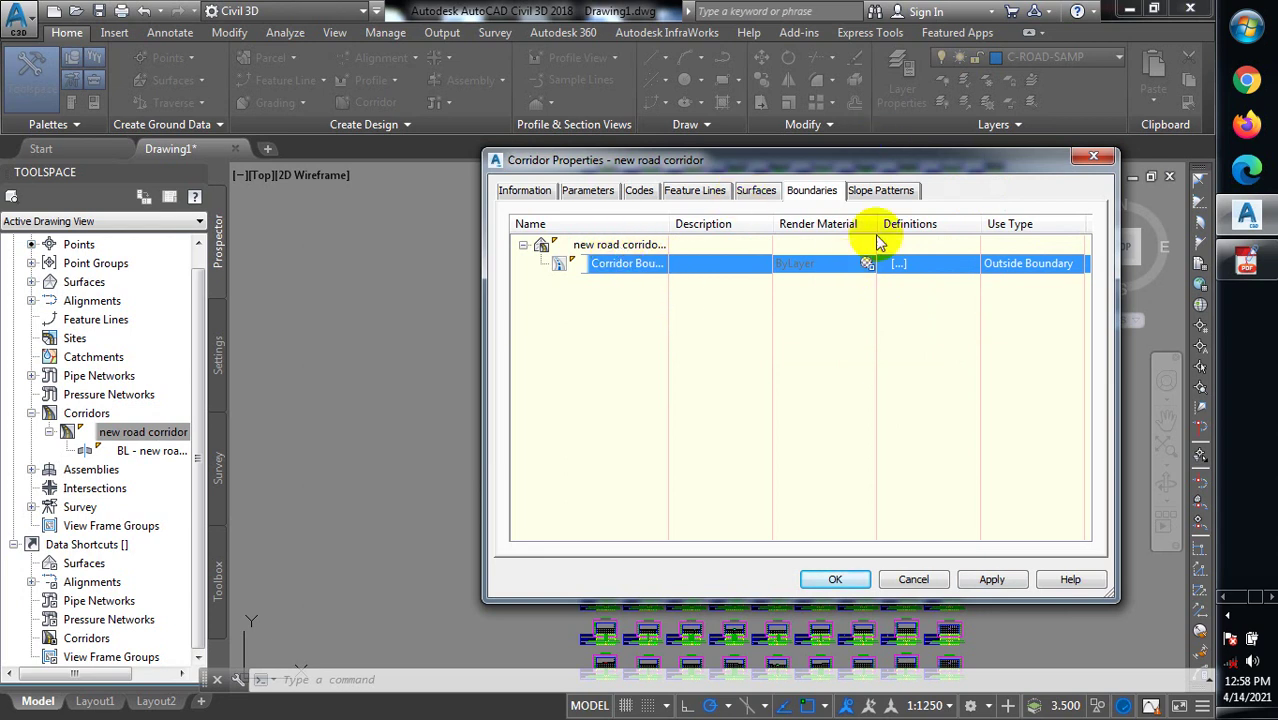
pyautogui.rightClick(598, 248)
pyautogui.moveTo(785, 278)
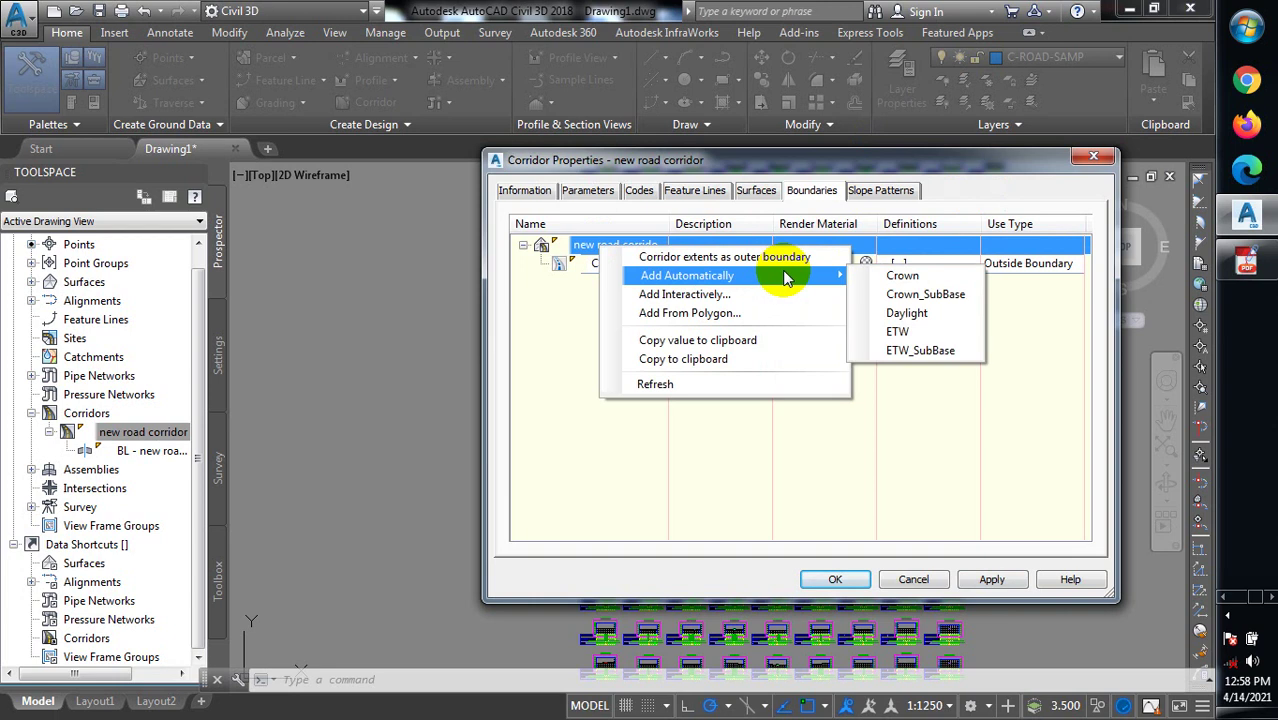
pyautogui.click(563, 300)
pyautogui.click(926, 265)
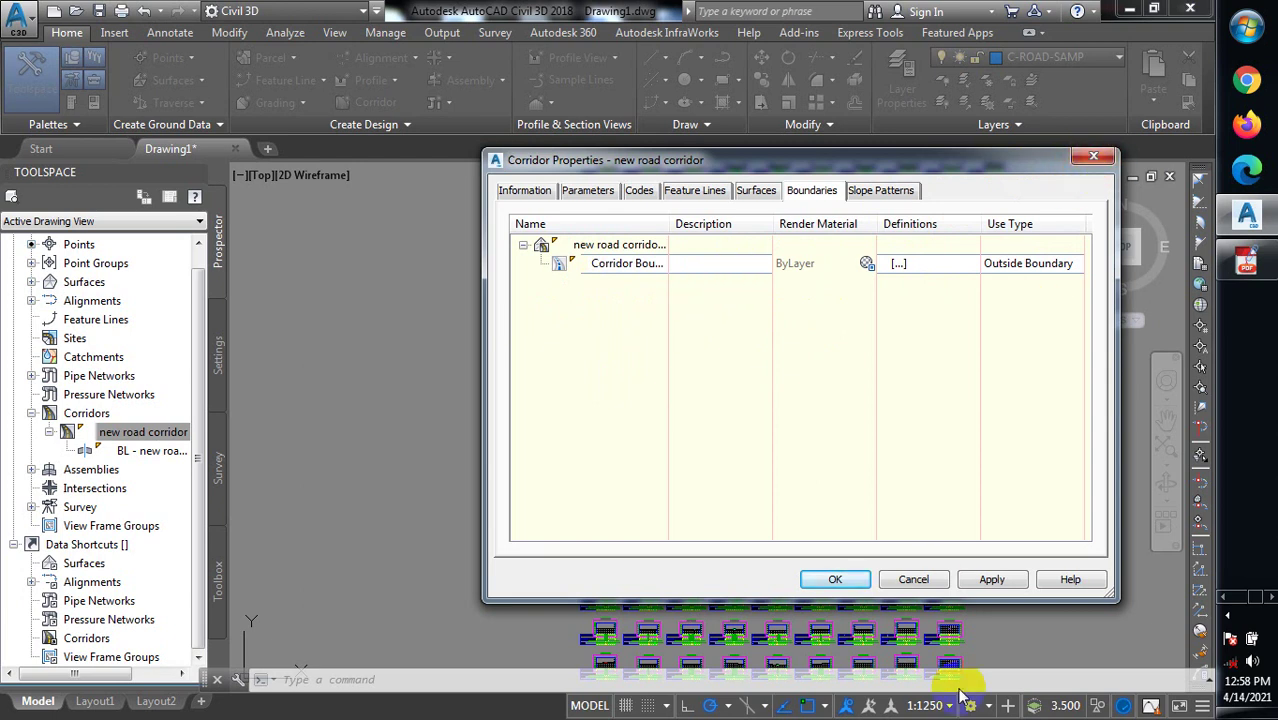
# Apply the changes, rebuild 'new road corridor', and close Corridor Properties with OK
pyautogui.click(991, 580)
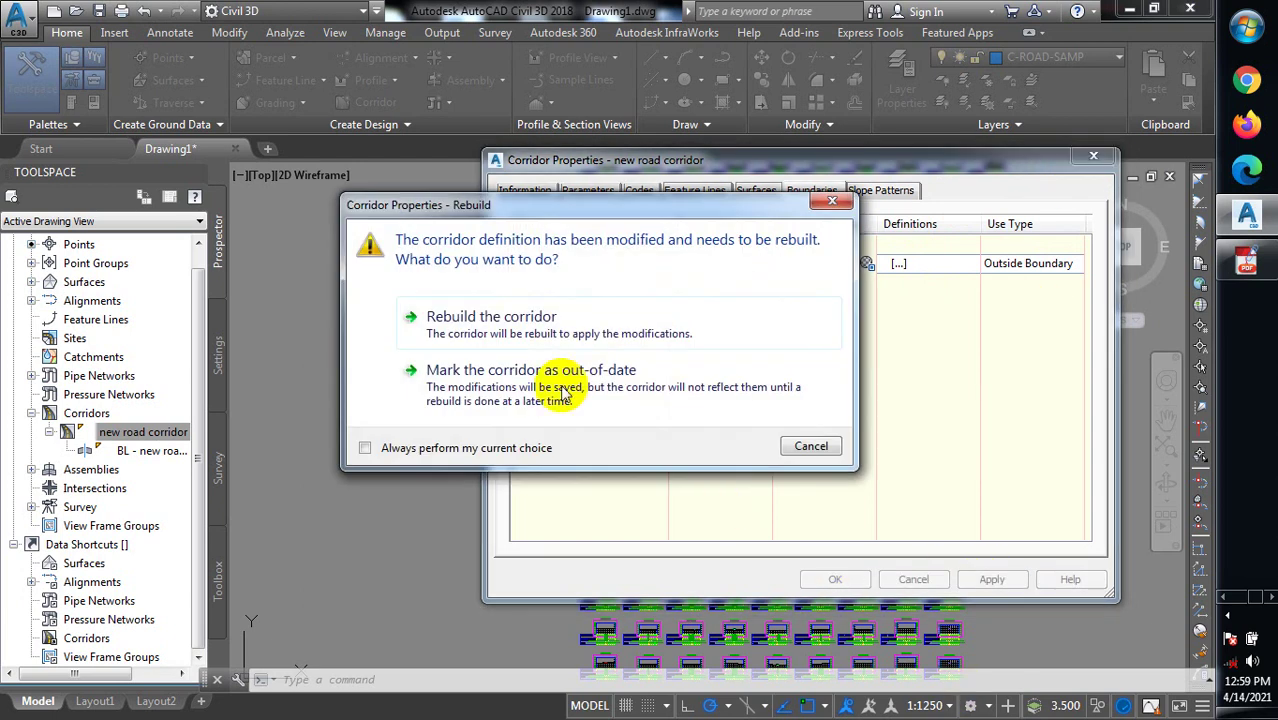
pyautogui.click(512, 326)
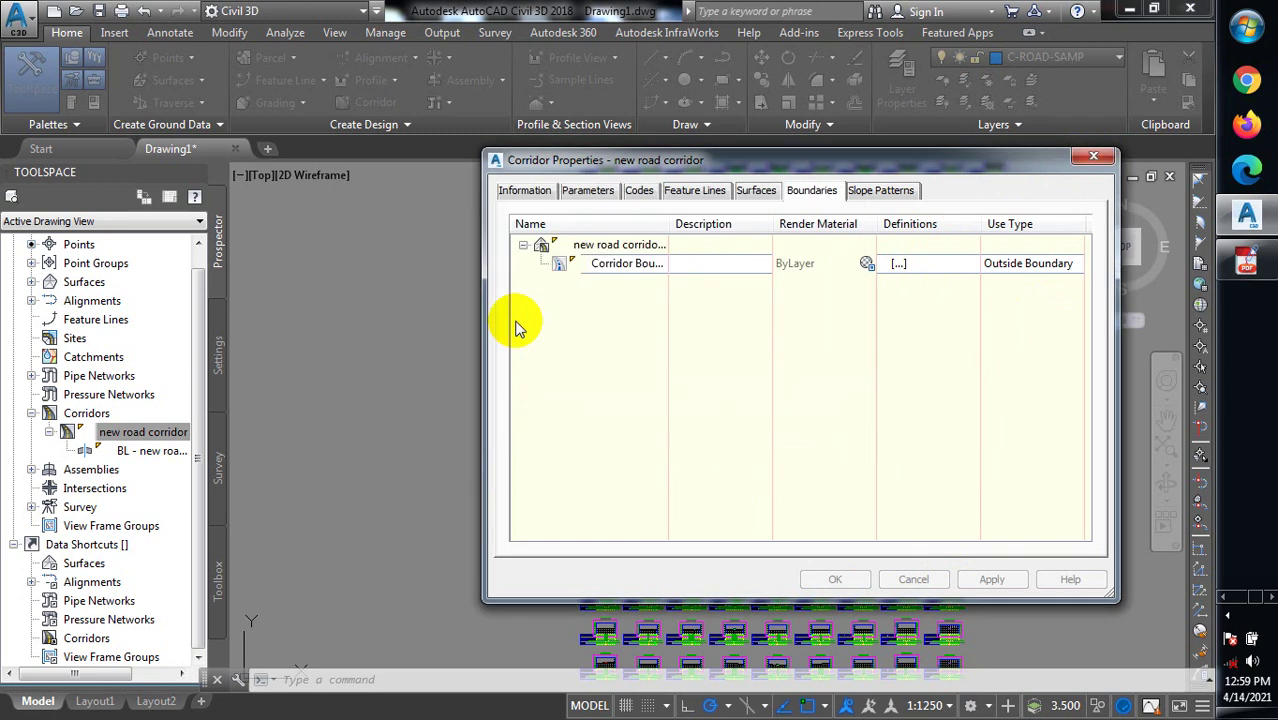
pyautogui.click(845, 581)
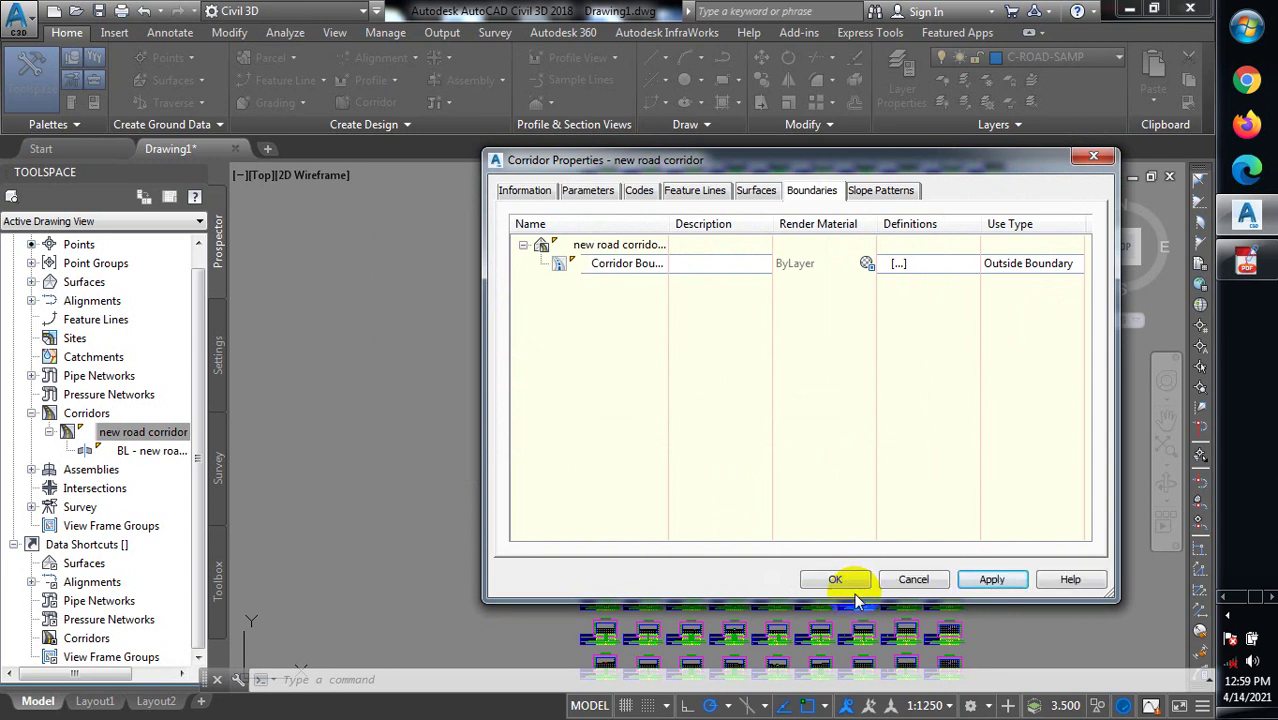
pyautogui.click(832, 579)
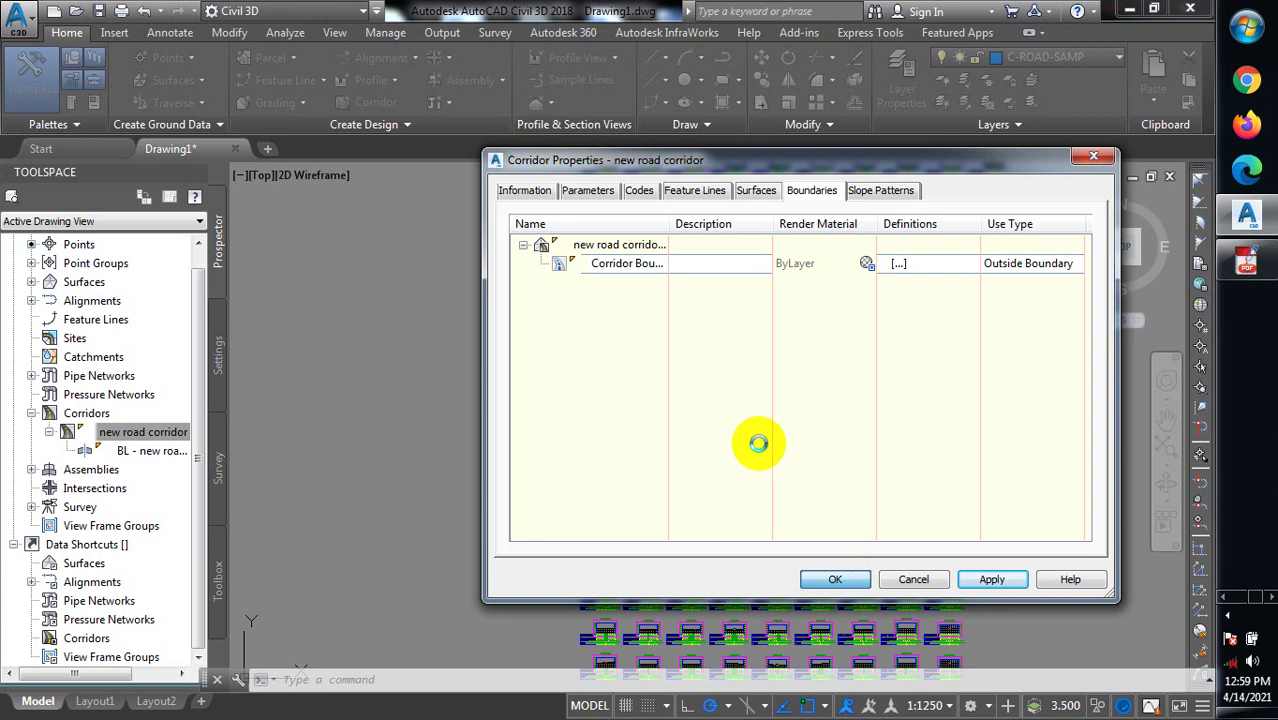